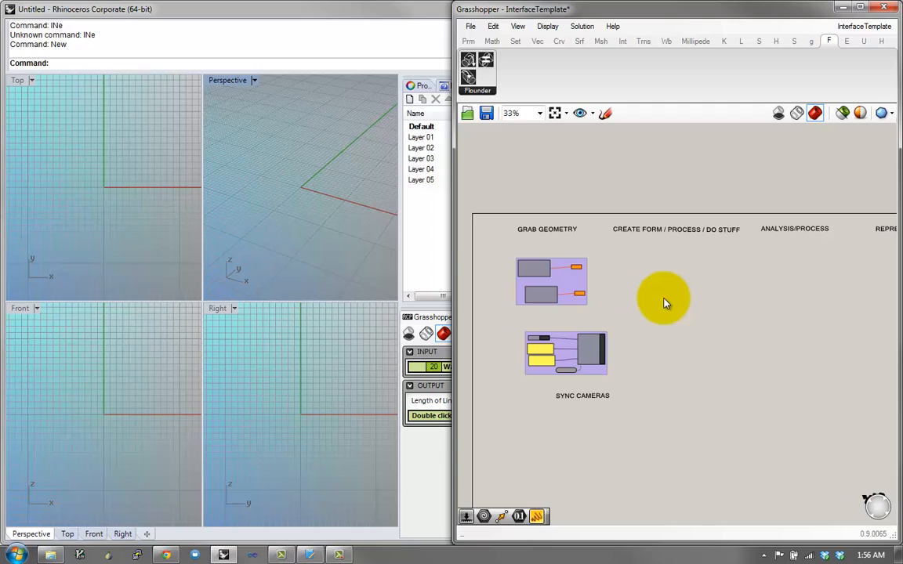
Examine the GRAB GEOMETRY pipelines and the SYNC CAMERAS group in the interface template definition
right_click_drag(664, 303, 645, 312)
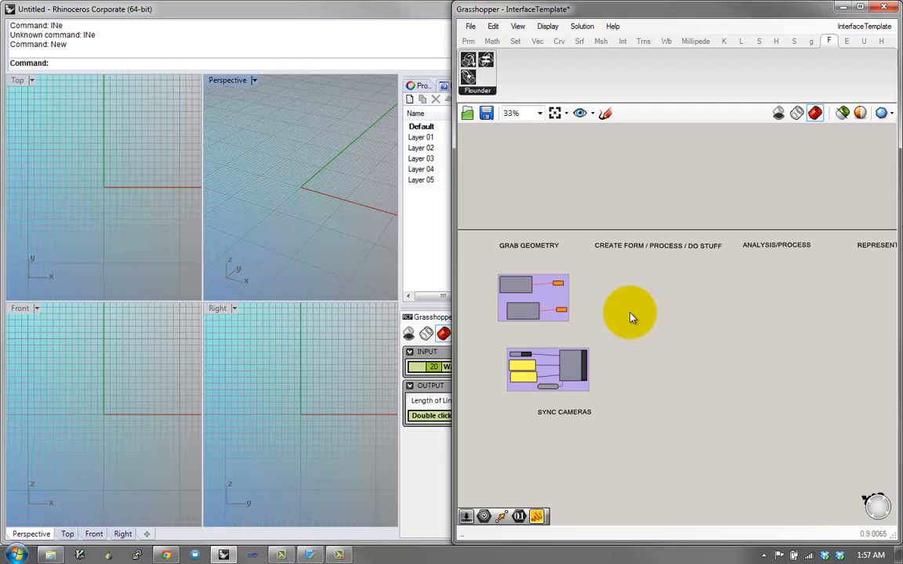
scroll(604, 373, "up", 4)
scroll(604, 367, "down", 1)
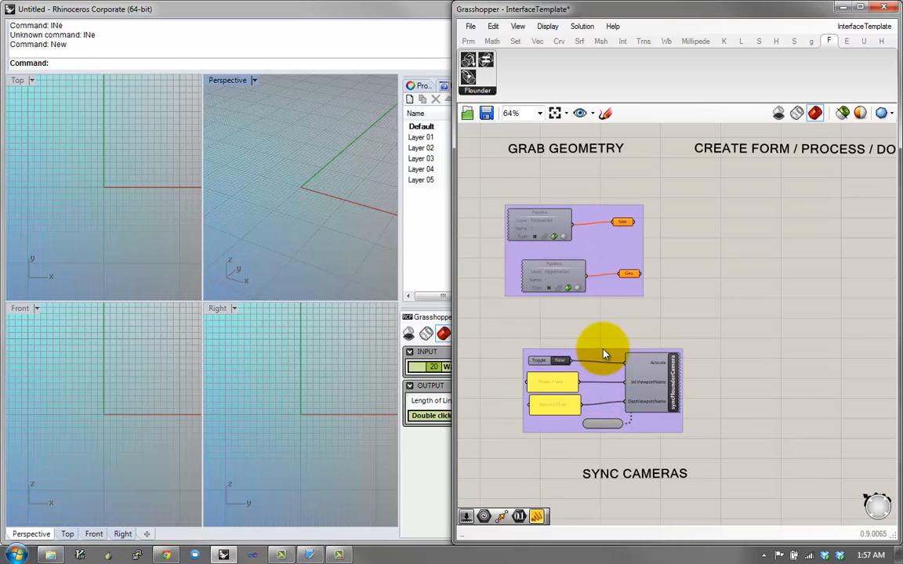
right_click_drag(752, 297, 762, 316)
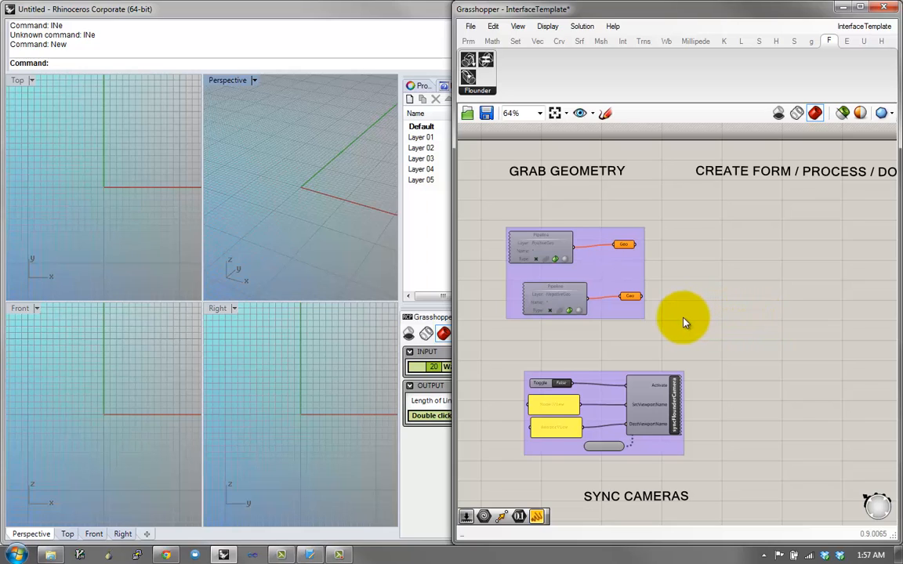
right_click_drag(683, 322, 690, 308)
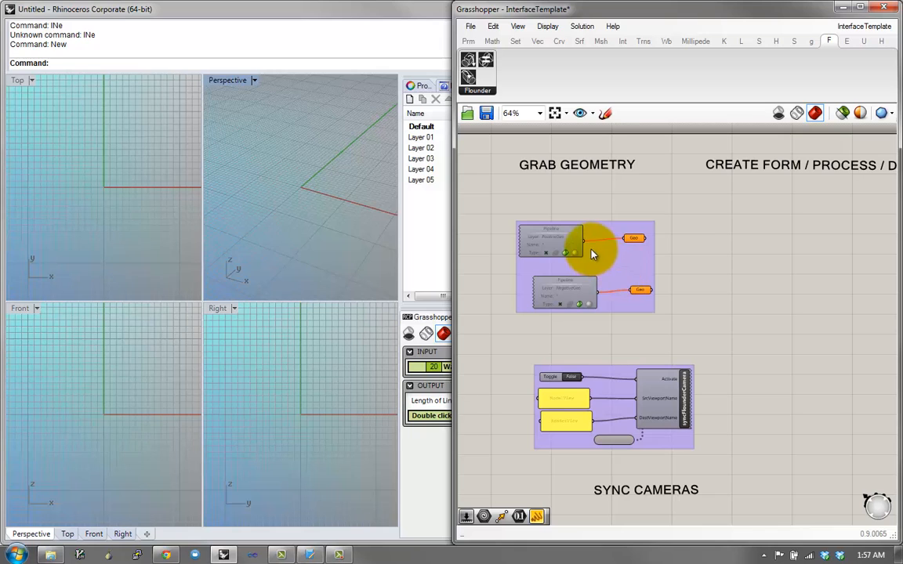
scroll(667, 255, "down", 2)
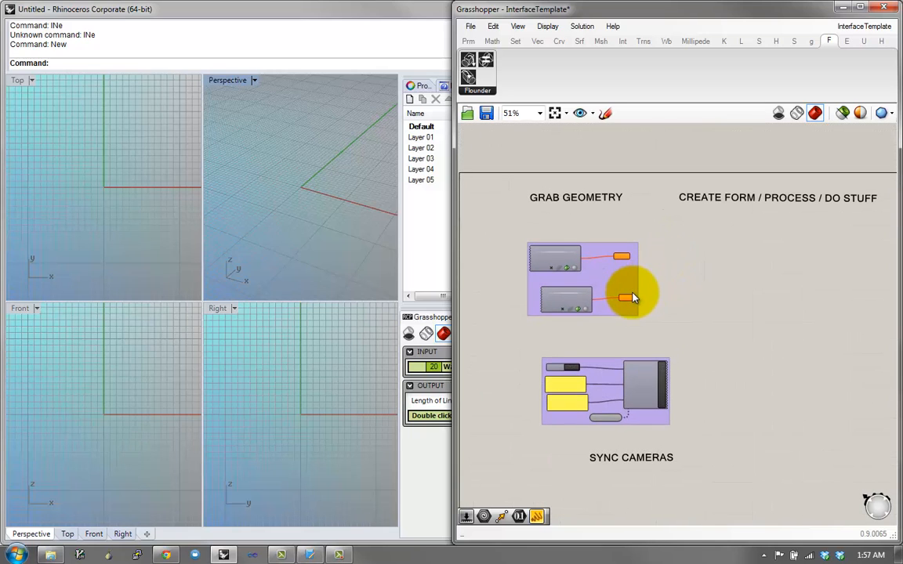
scroll(632, 296, "up", 1)
right_click_drag(635, 270, 632, 248)
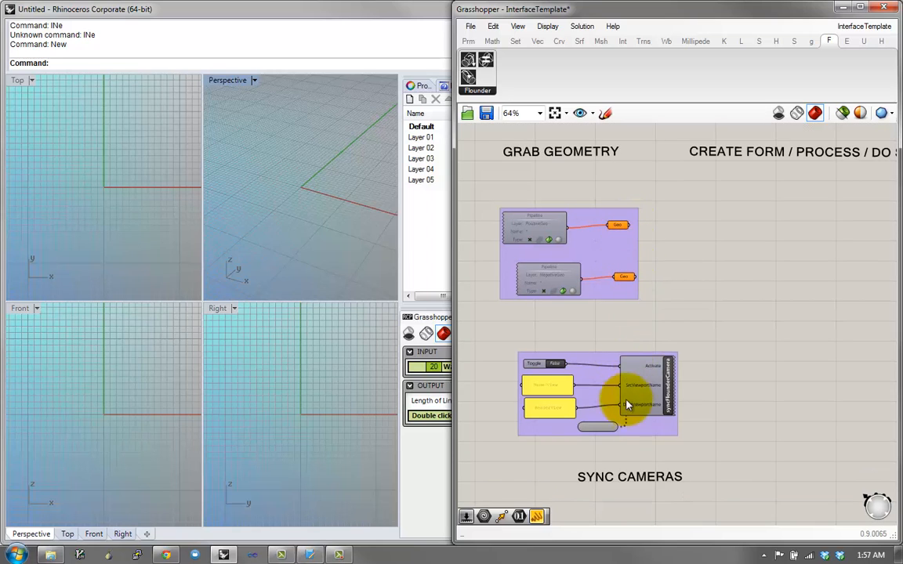
Set the Toggle feeding the Activate input of the syncFlounderCamera component to True
right_click_drag(573, 392, 584, 359)
scroll(583, 359, "up", 1)
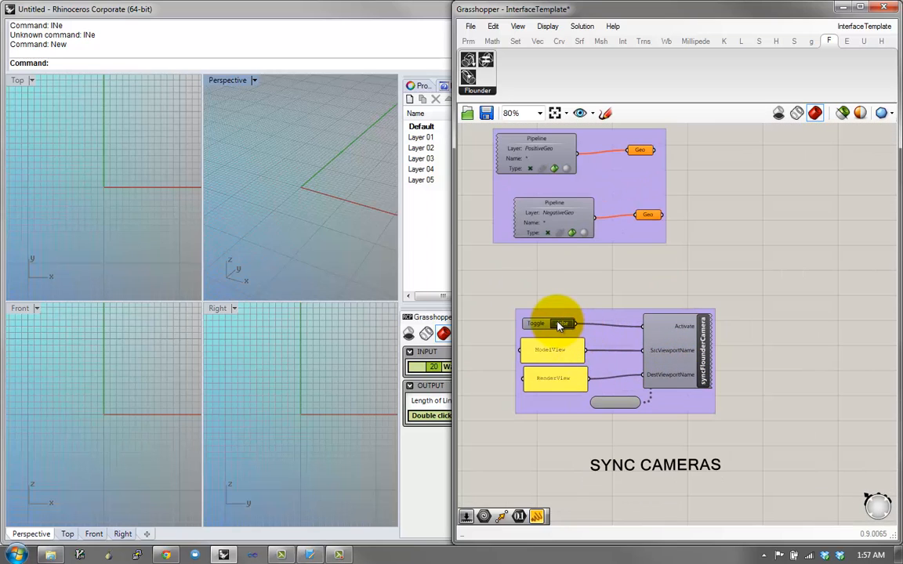
left_click(561, 324)
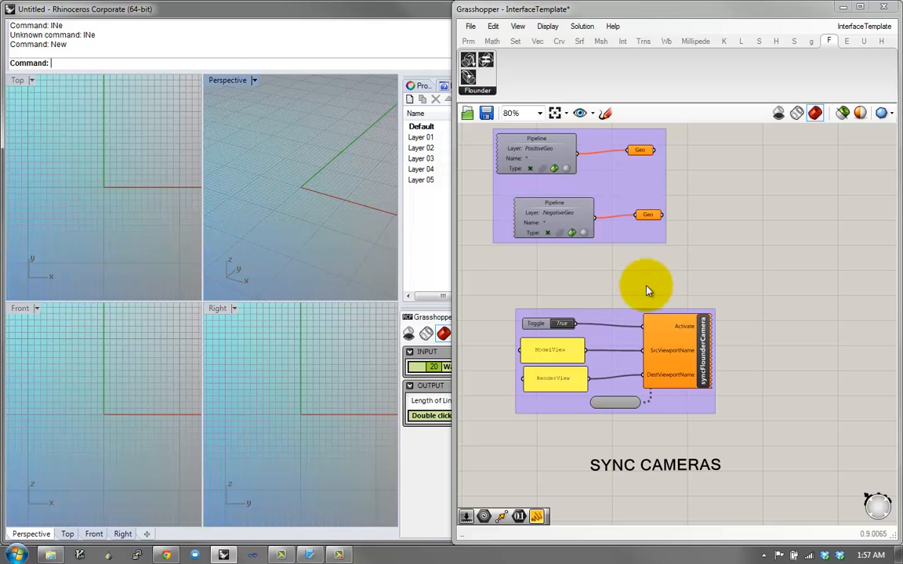
Review the template's sections from GRAB GEOMETRY through CREATE FORM / PROCESS / DO STUFF and ANALYSIS/PROCESS to REPRESENTATION AS INTERFACE
right_click_drag(647, 291, 649, 375)
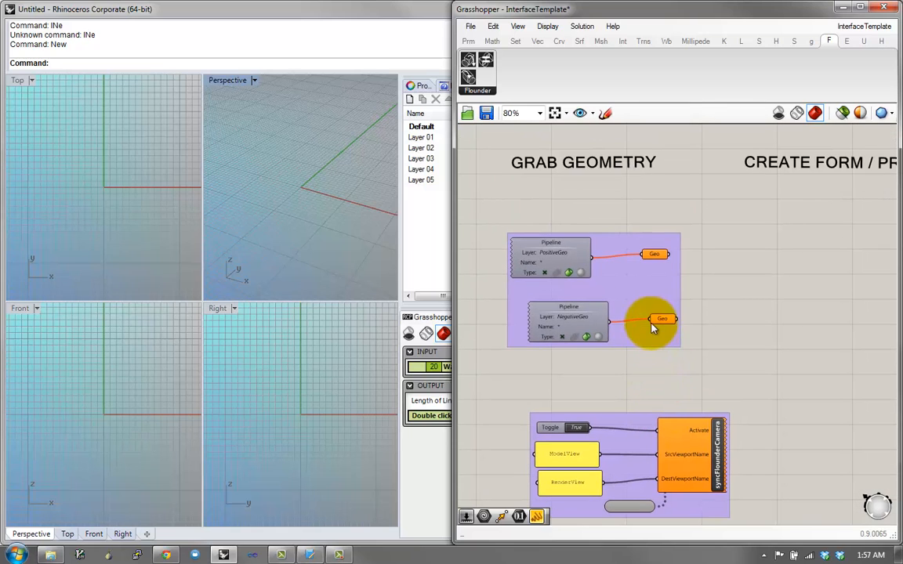
right_click_drag(636, 283, 635, 295)
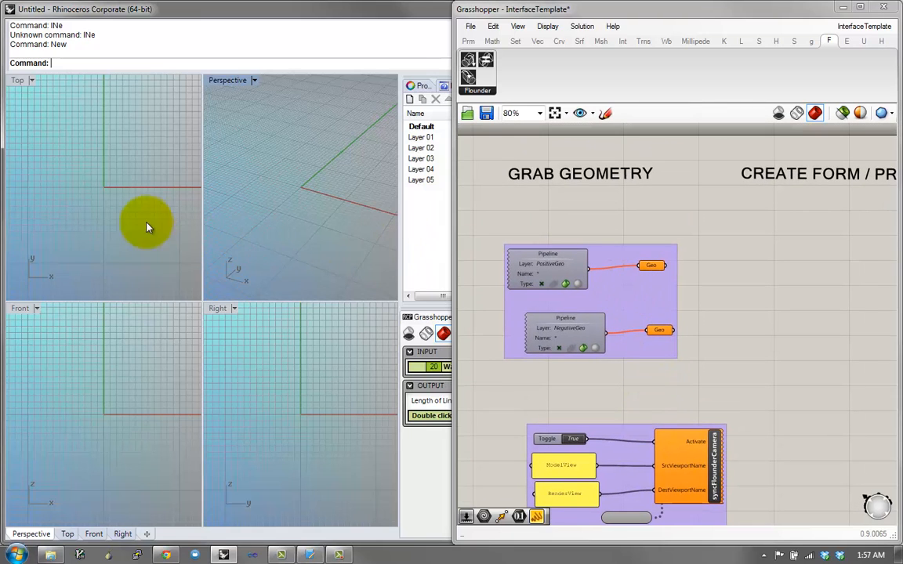
right_click_drag(793, 332, 565, 368)
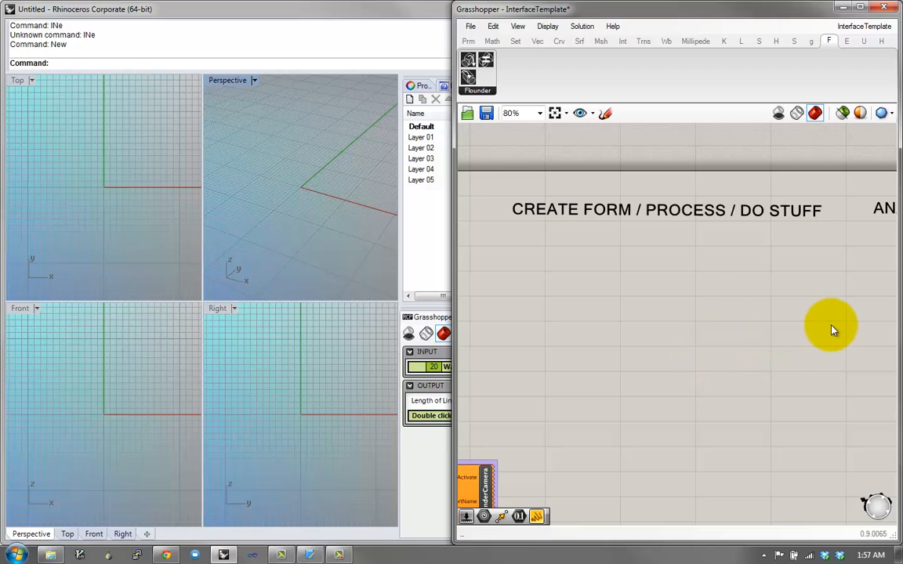
right_click_drag(832, 325, 566, 320)
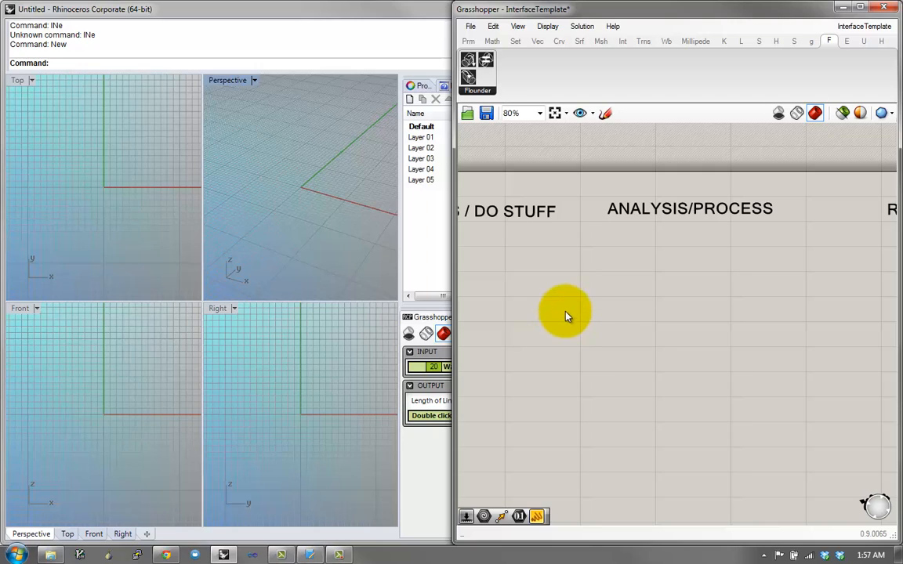
right_click_drag(735, 308, 477, 278)
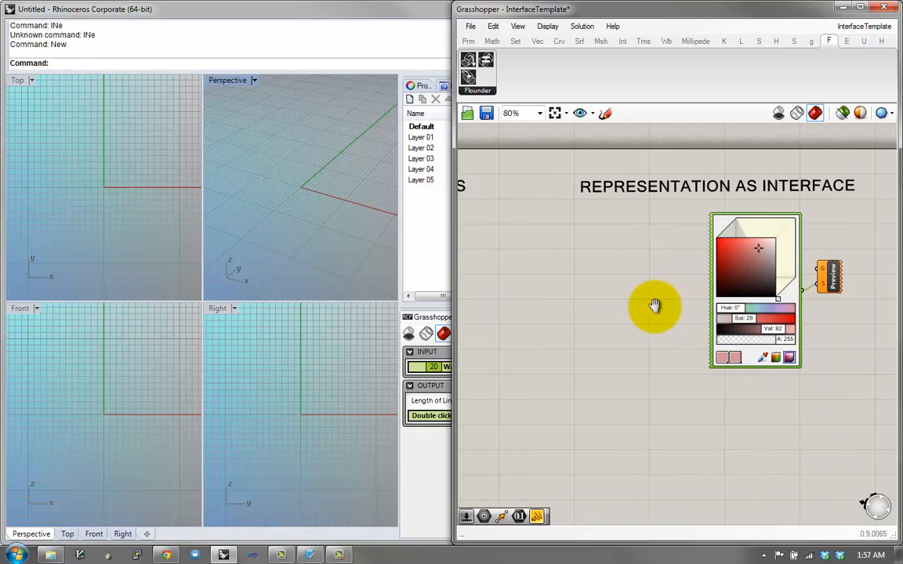
right_click_drag(568, 308, 812, 334)
right_click_drag(691, 315, 838, 285)
scroll(746, 312, "down", 3)
right_click_drag(519, 306, 805, 213)
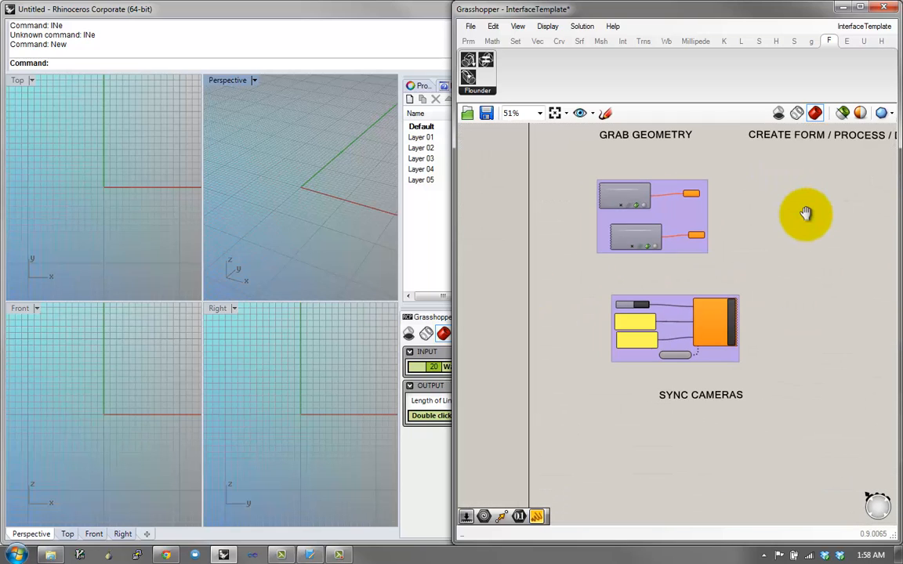
scroll(628, 254, "down", 2)
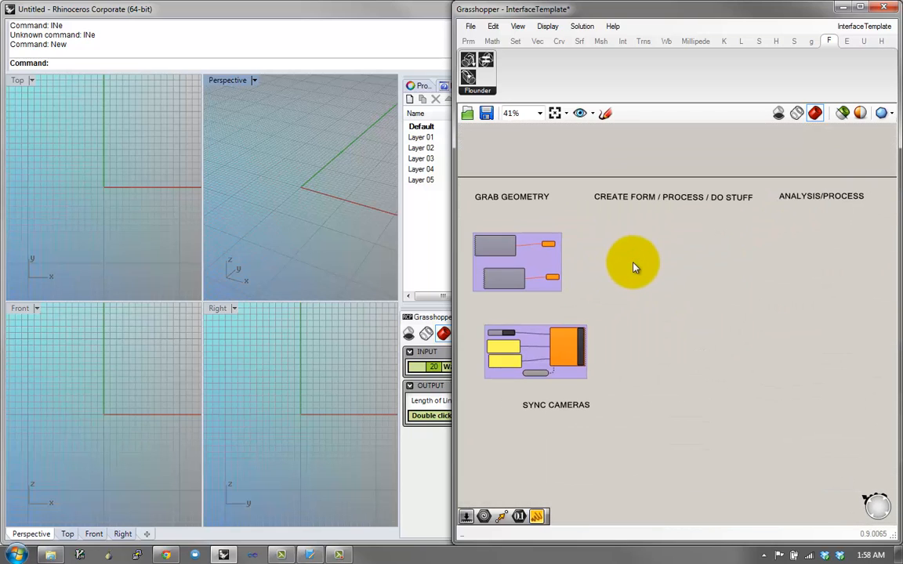
right_click_drag(617, 259, 592, 263)
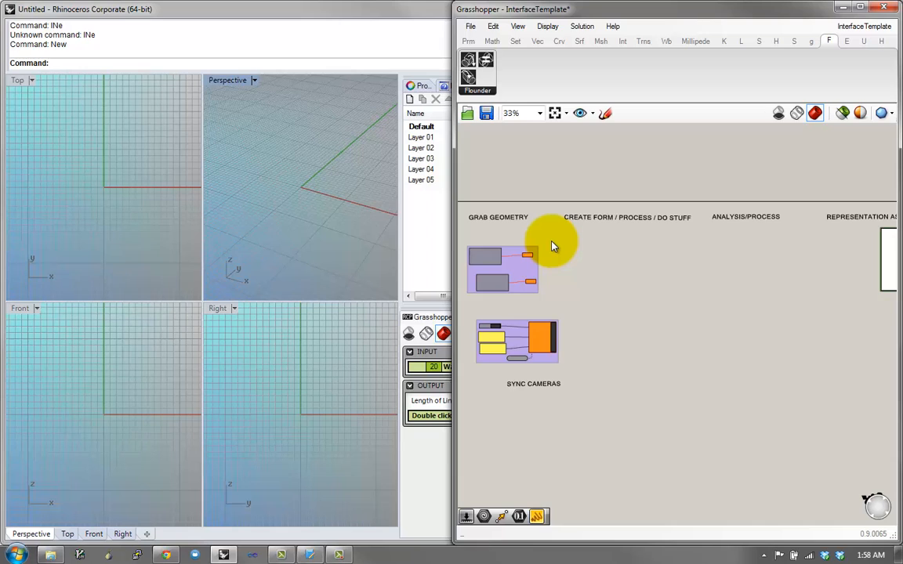
right_click_drag(553, 246, 568, 275)
scroll(567, 276, "up", 1)
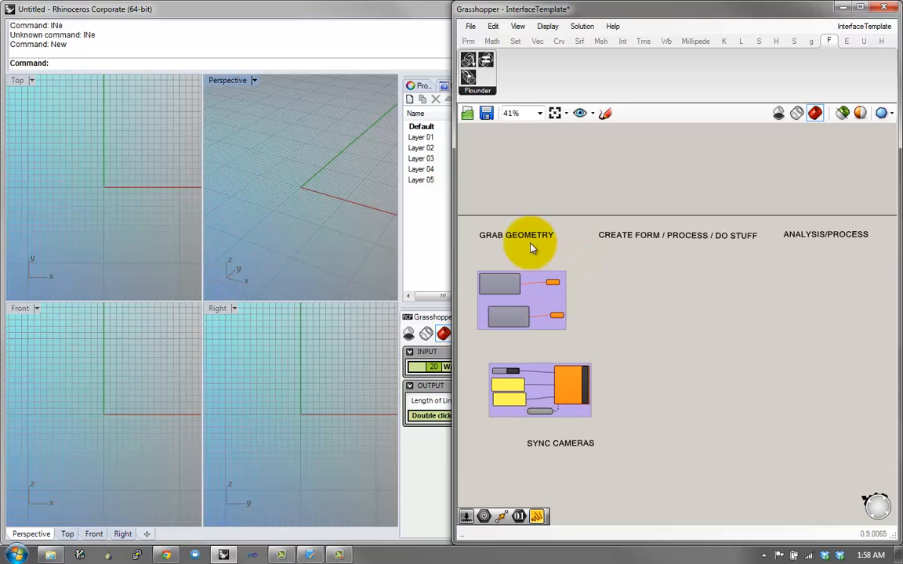
Start a new, blank Grasshopper definition
left_click(470, 26)
left_click(502, 41)
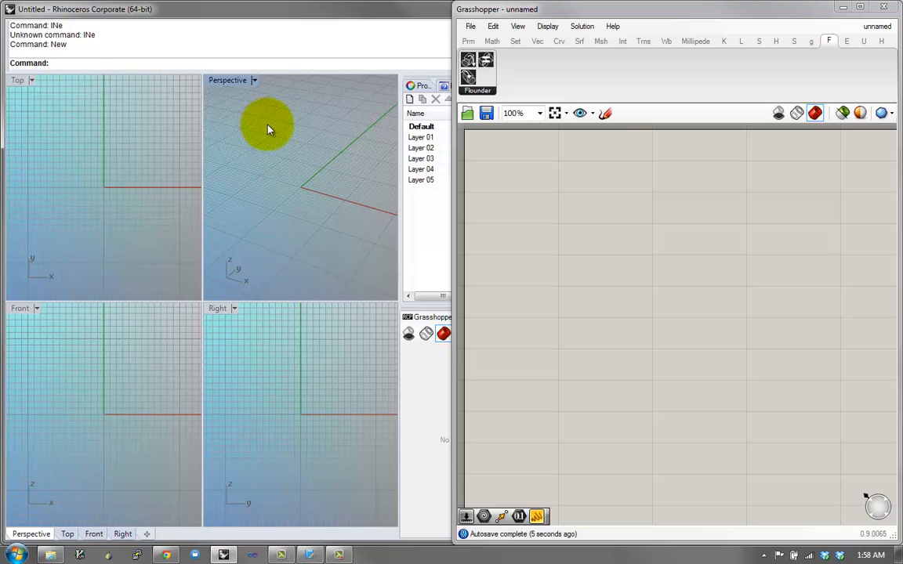
right_click_drag(533, 188, 541, 214)
Make the Rhino Top and Perspective viewports taller and set the Top viewport to a Perspective view
mouse_move(134, 205)
right_mouse_down()
mouse_move(147, 192)
mouse_move(124, 216)
right_mouse_up()
right_click_drag(280, 208, 275, 215)
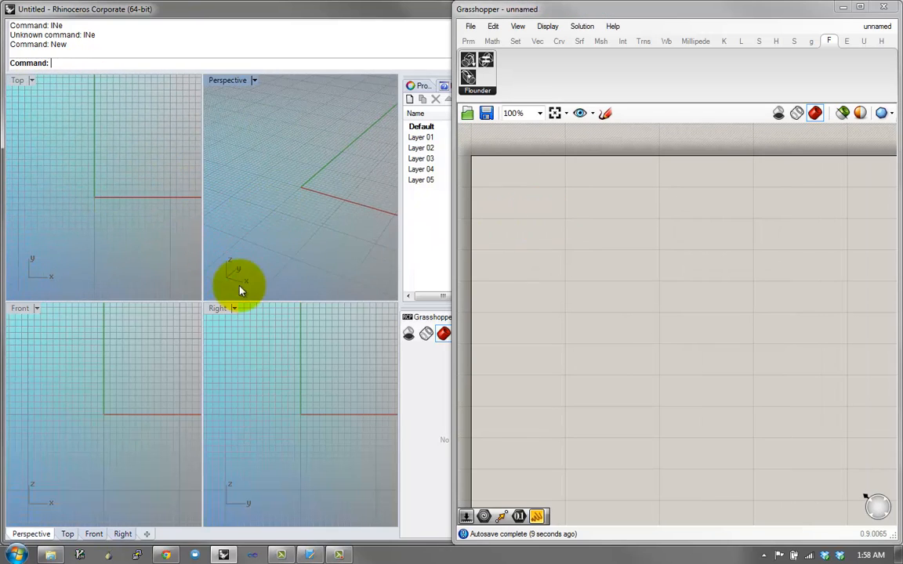
left_click_drag(201, 302, 202, 420)
left_click(36, 85)
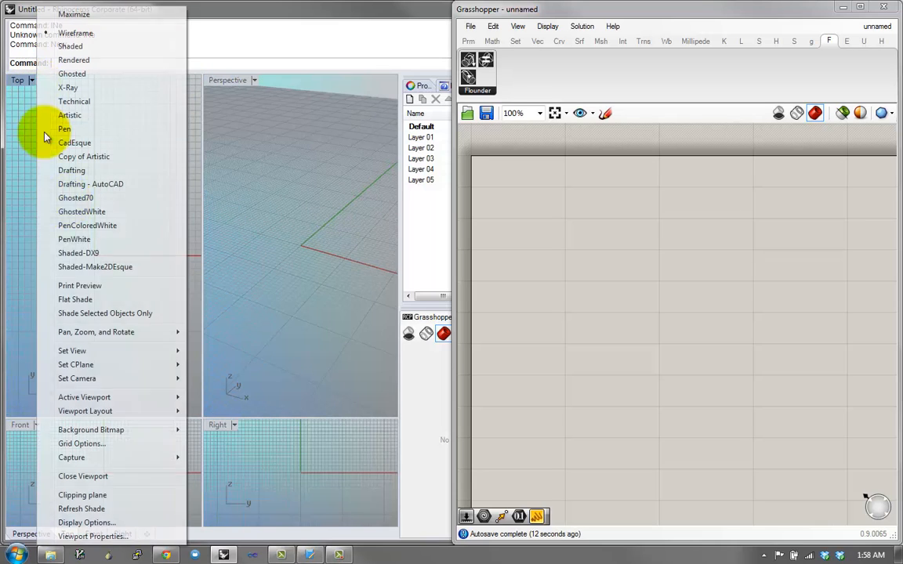
mouse_move(124, 353)
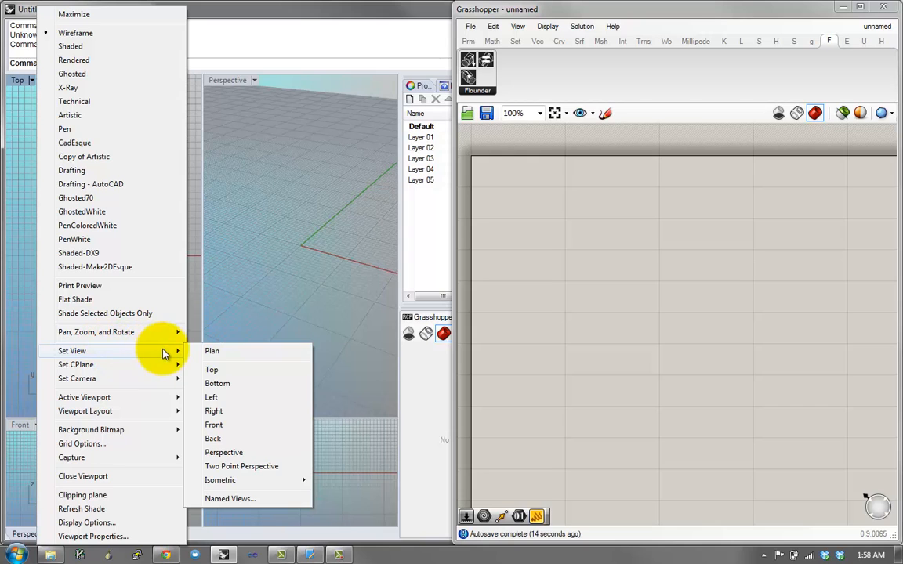
left_click(225, 453)
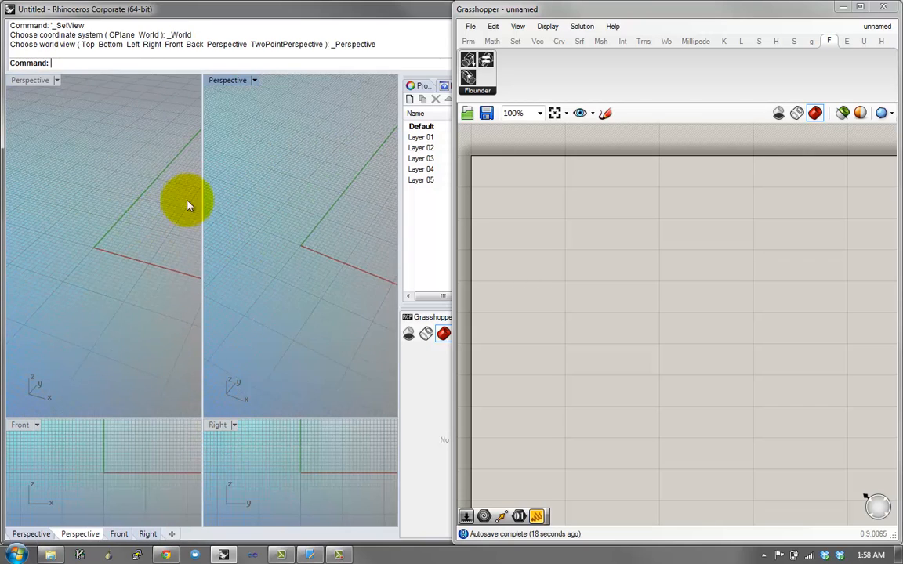
Save the converted Perspective viewport, formerly Top, as a named view called InterfaceView
left_click(56, 81)
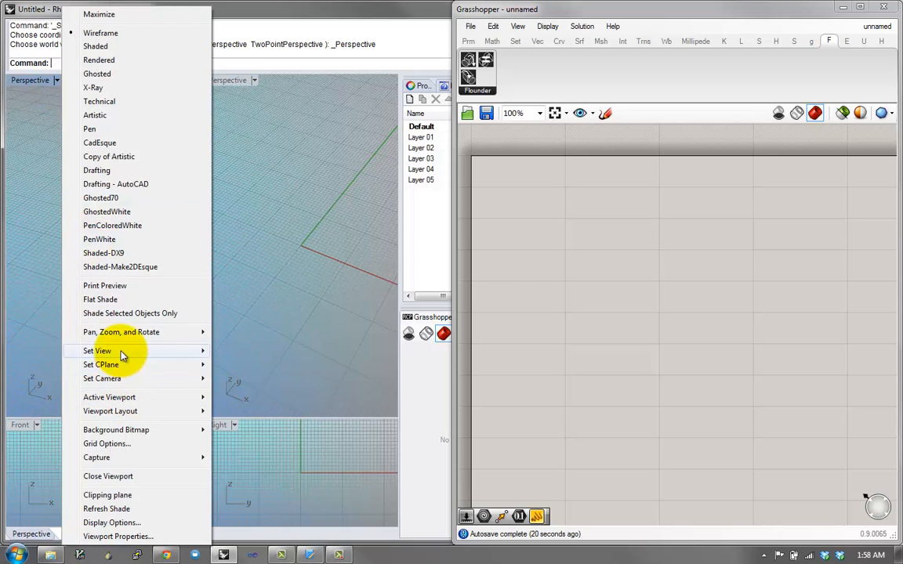
mouse_move(122, 354)
left_click(239, 495)
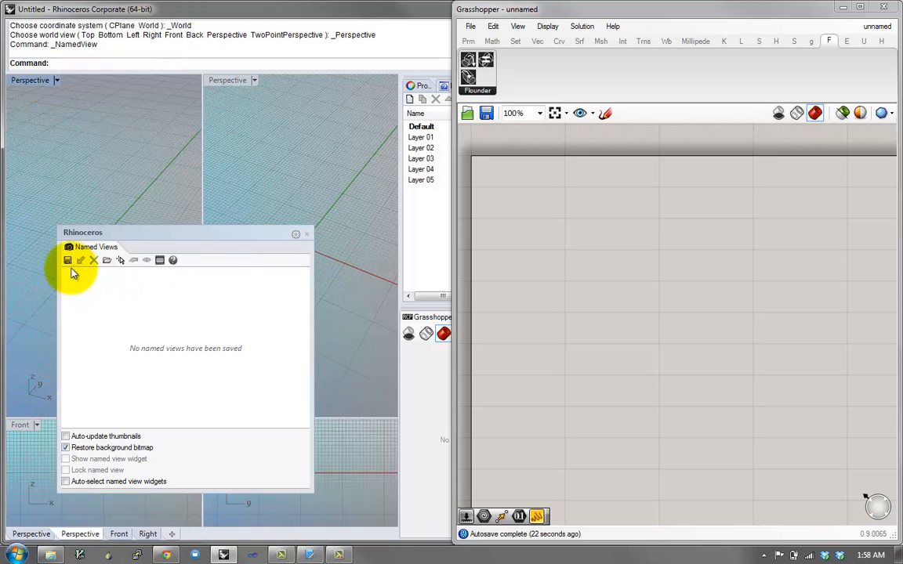
left_click(69, 261)
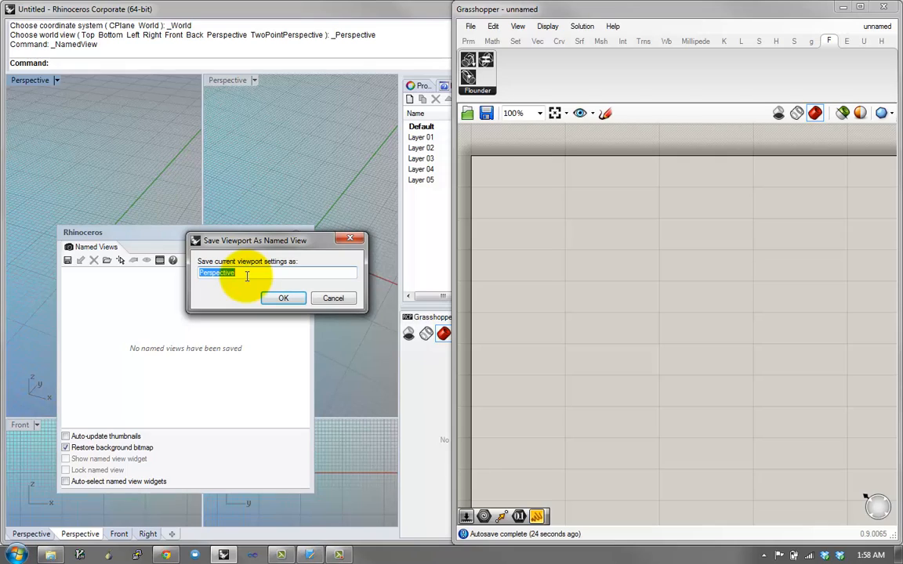
type("Mod")
key("BackSpace")
key("BackSpace")
key("BackSpace")
key("BackSpace")
key("BackSpace")
key("BackSpace")
key("BackSpace")
key("BackSpace")
key("BackSpace")
type("In")
left_click(286, 303)
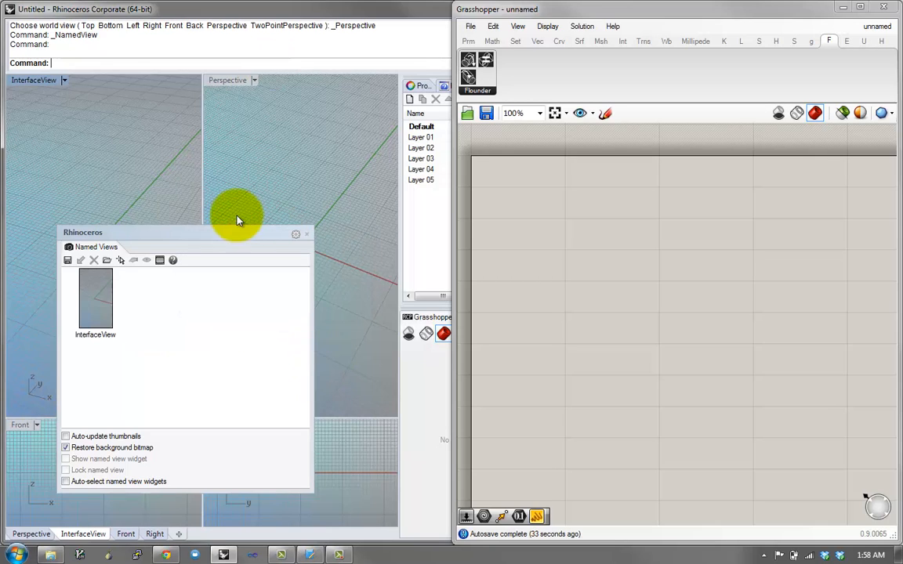
Save the same viewport as a second named view called RepresentationView and close the named views manager
left_click(68, 261)
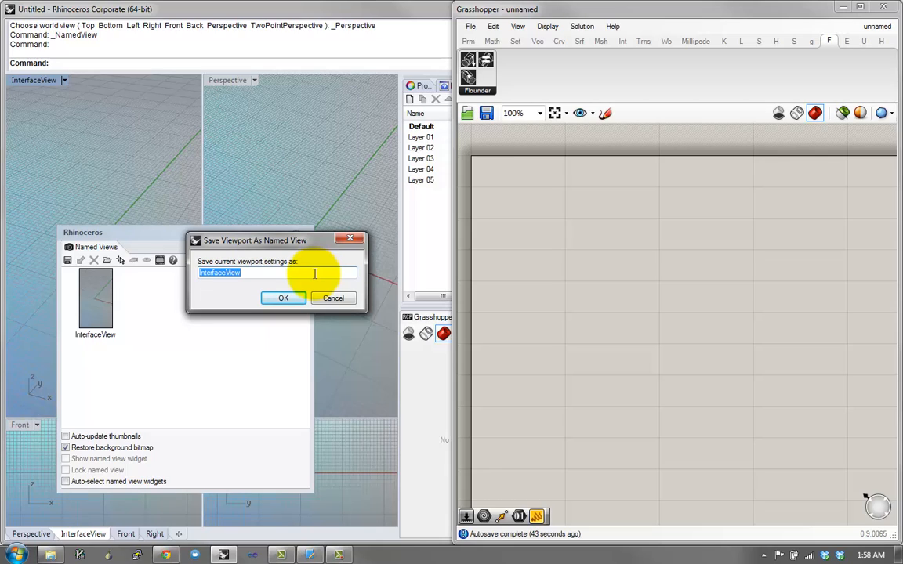
type("RepresentationView")
key("Return")
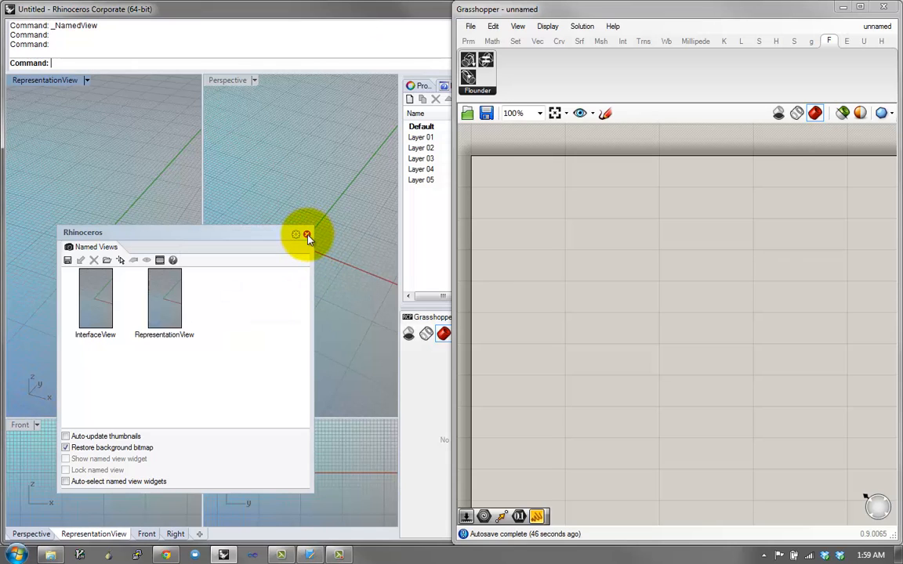
left_click(308, 235)
Restore the InterfaceView named view in the RepresentationView viewport and the RepresentationView named view in the Perspective viewport beside it
left_click(87, 82)
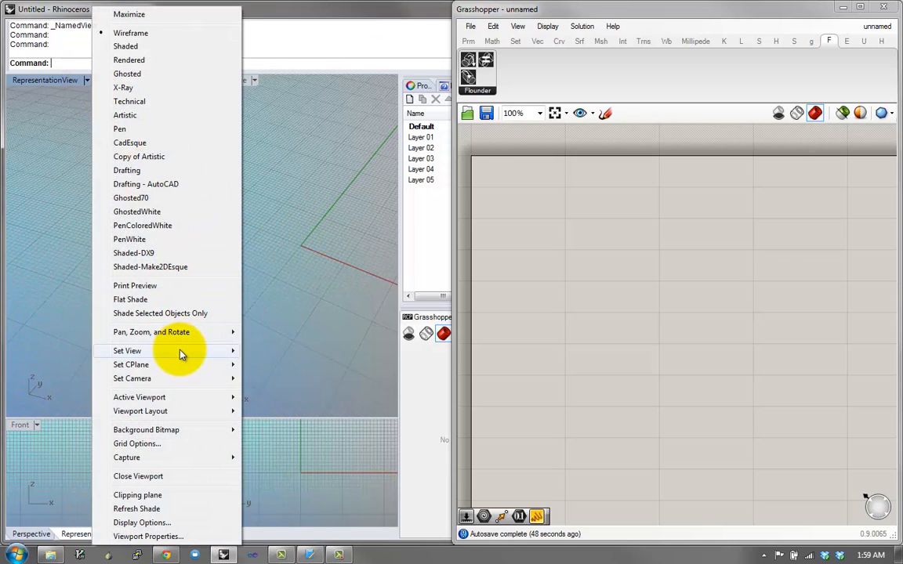
mouse_move(184, 352)
left_click(283, 518)
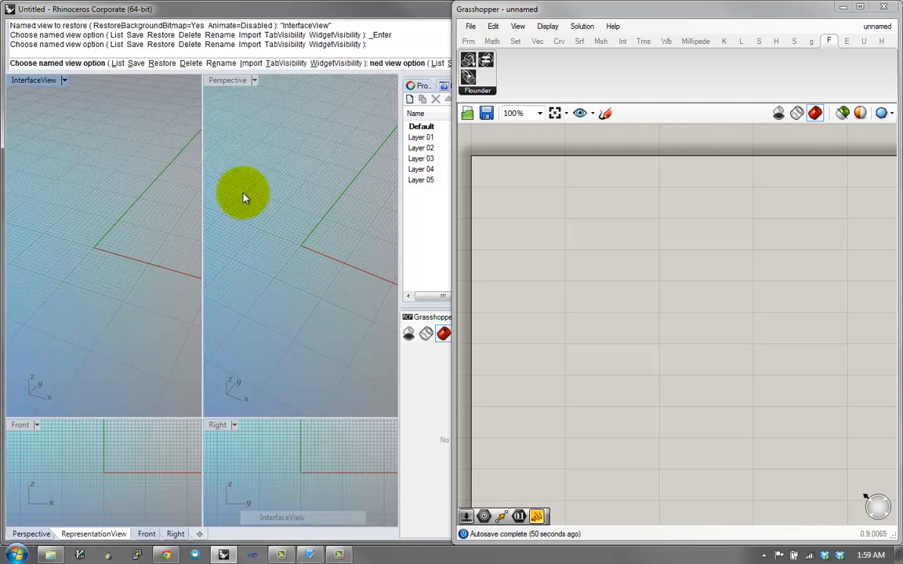
left_click(249, 81)
mouse_move(303, 350)
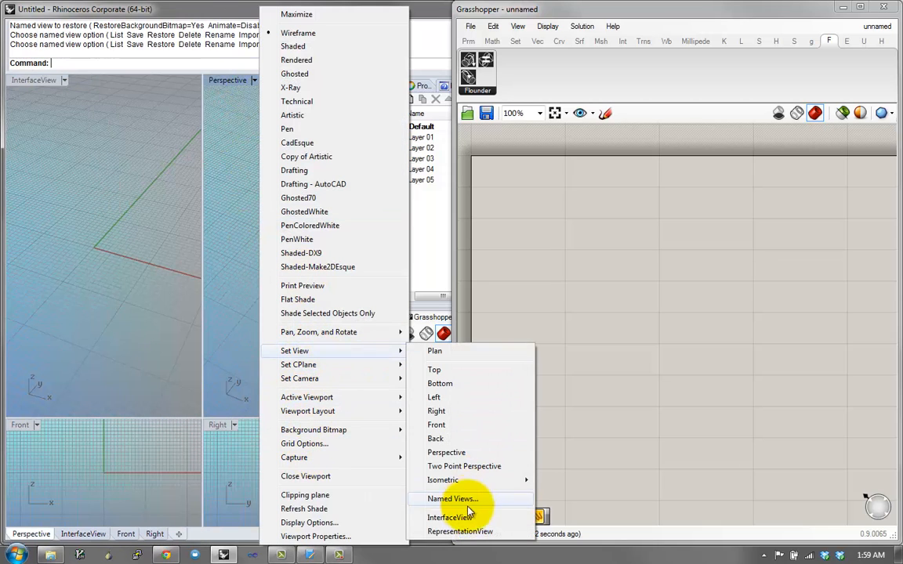
left_click(459, 530)
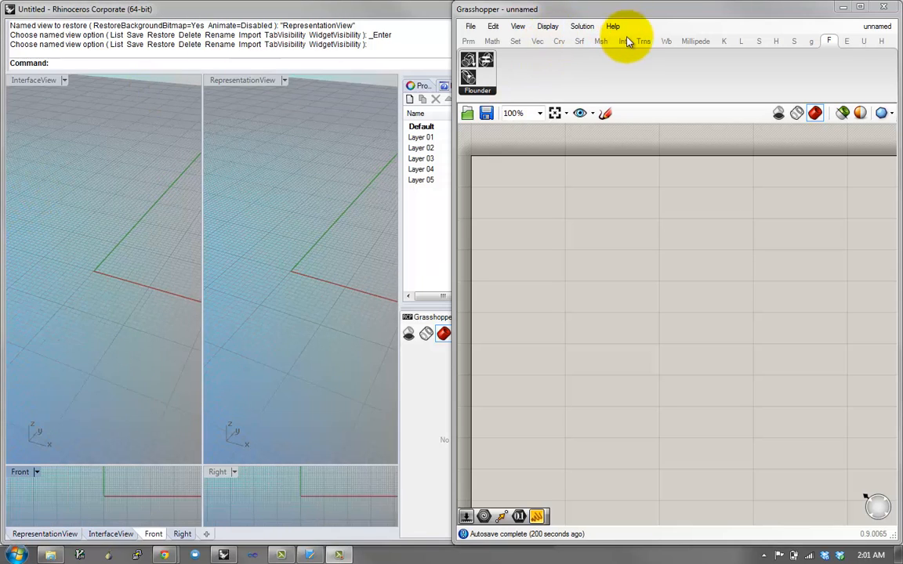
Look up the Flounder components in Grasshopper and switch to Chrome with the Google results for "flounder camera control"
left_click(778, 42)
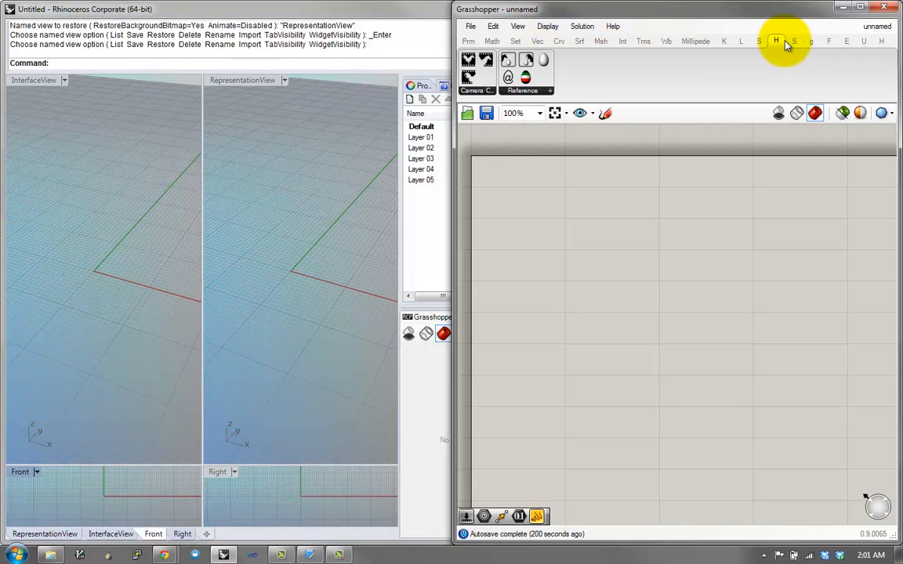
left_click(827, 42)
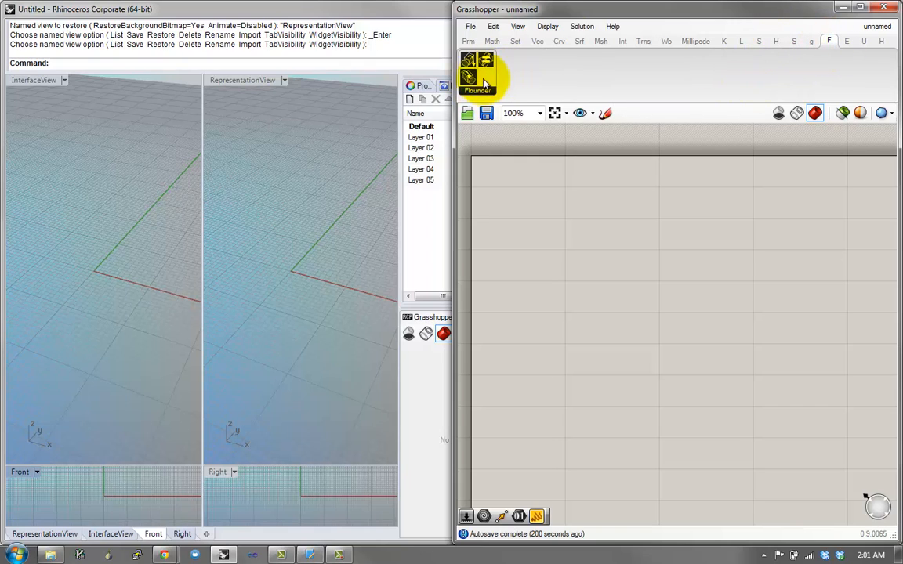
key("alt+Tab")
key("alt+Tab")
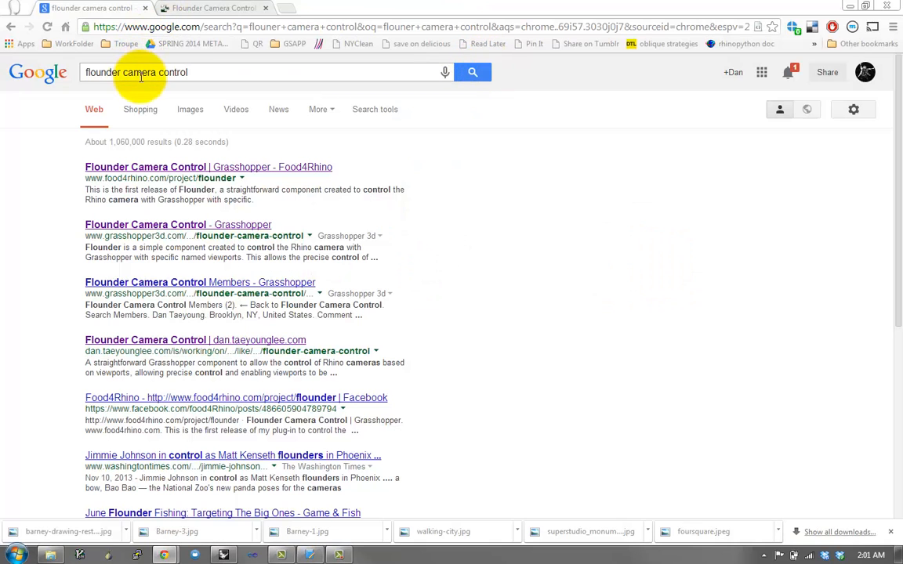
Open the Flounder Camera Control page on food4Rhino and download release v0.2
left_click_drag(185, 72, 86, 73)
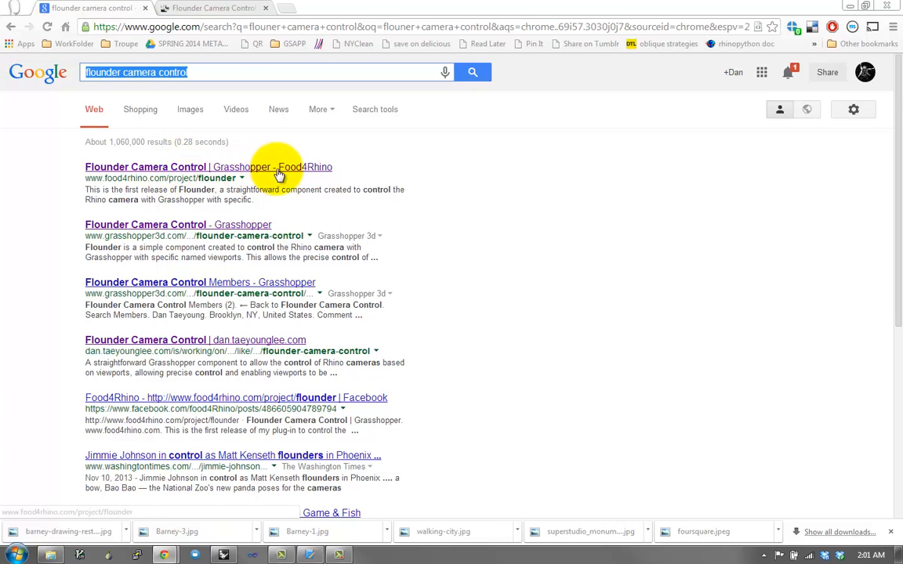
left_click(191, 9)
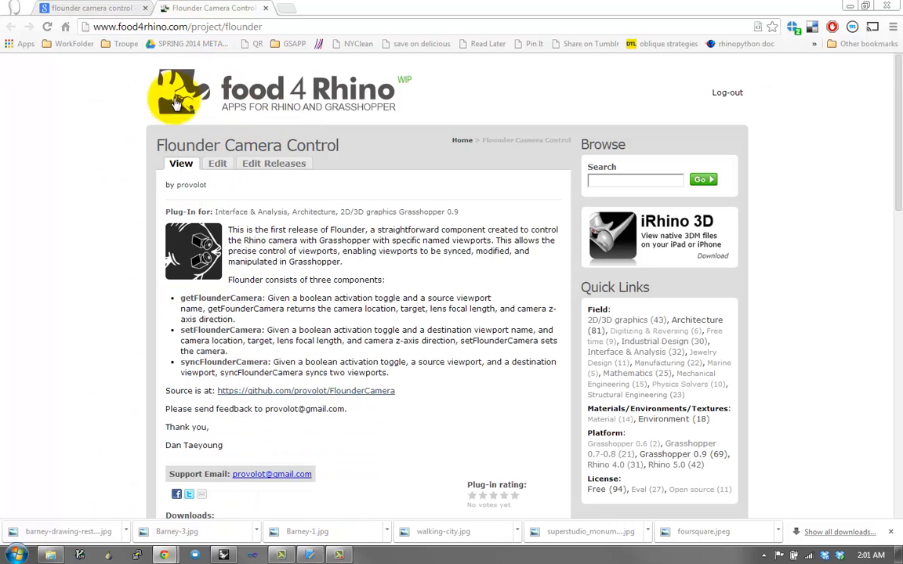
scroll(331, 145, "down", 3)
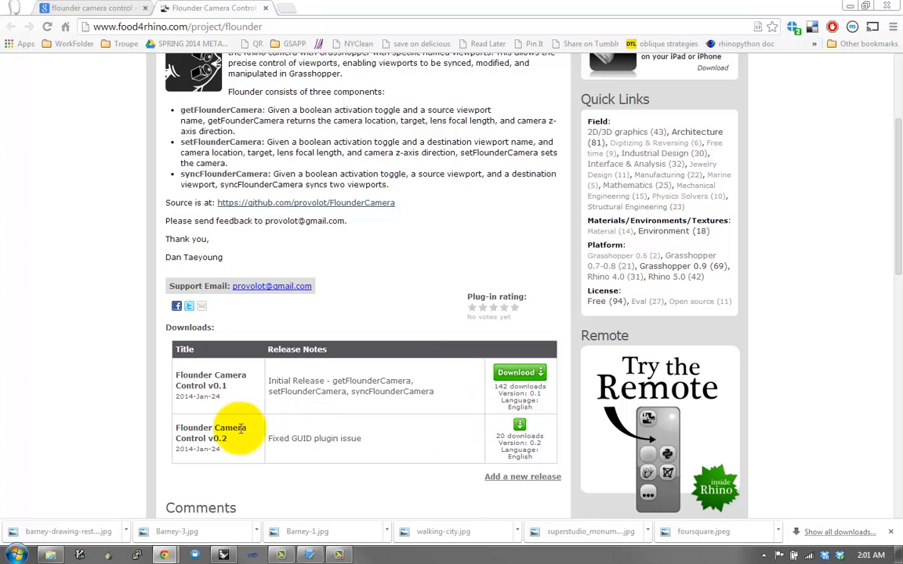
left_click_drag(369, 445, 207, 419)
left_click(420, 443)
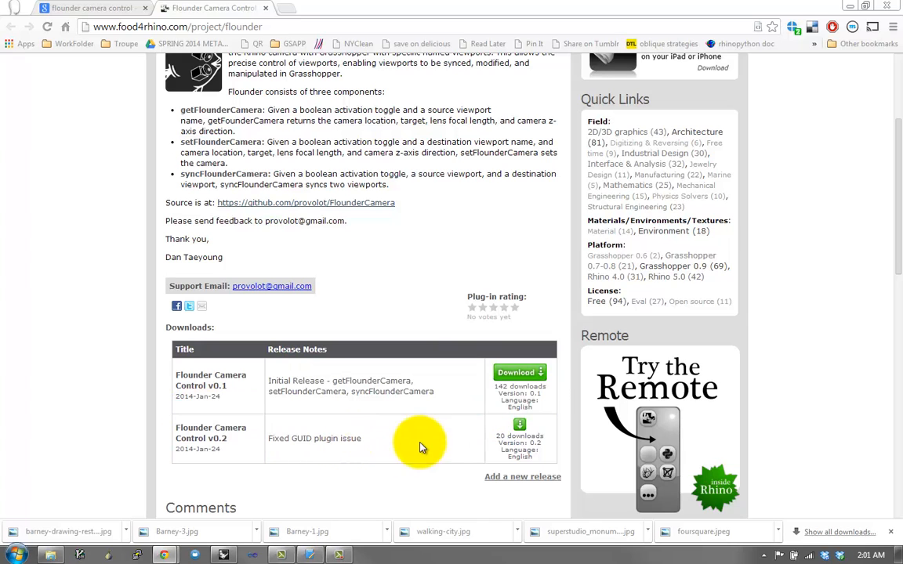
left_click(522, 423)
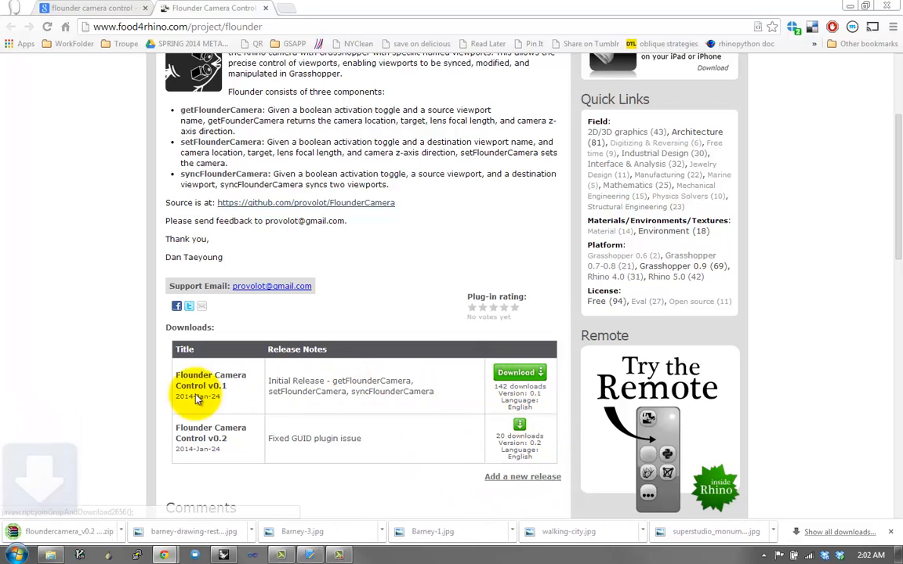
Open the downloaded floundercamera_v0.2 archive and load its three .gha files into Grasshopper
left_click(69, 531)
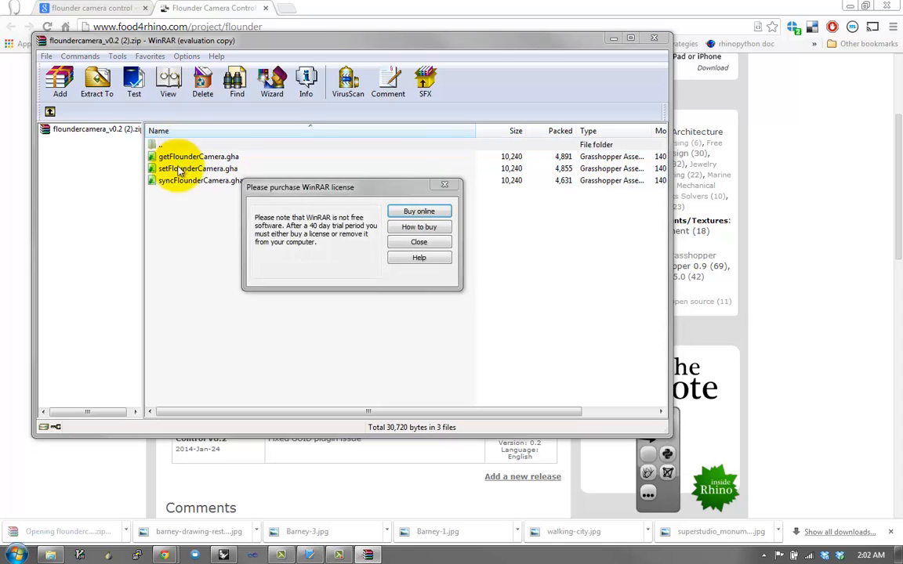
left_click(416, 242)
left_click(186, 180)
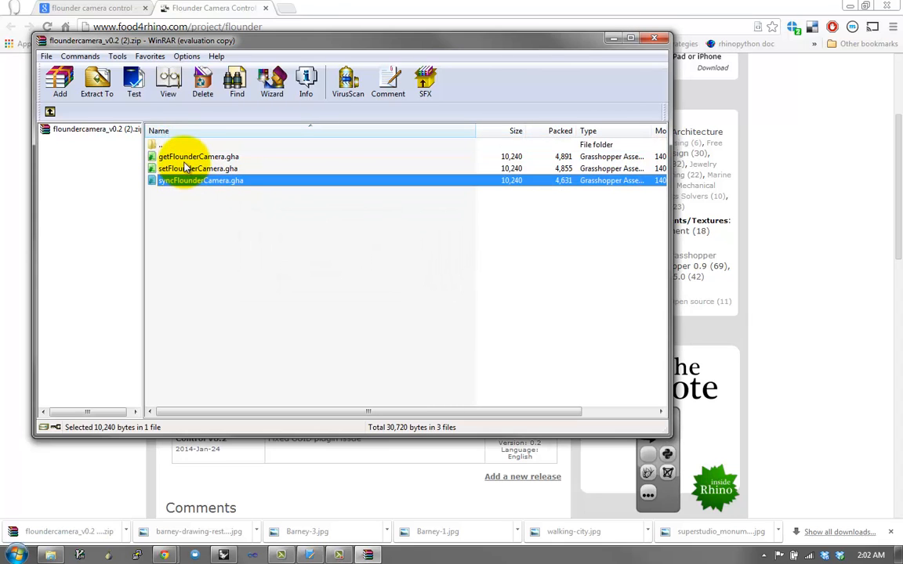
left_click(172, 157, "shift")
left_click_drag(232, 156, 590, 188)
key("alt+Tab")
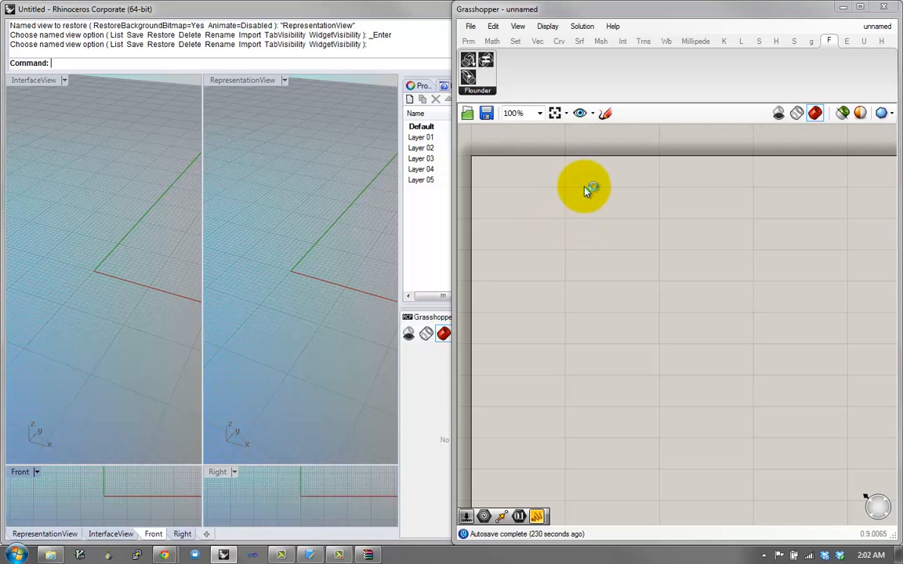
Resolve the component ID conflicts by replacing all already loaded Flounder components
left_click_drag(415, 137, 408, 161)
left_click(320, 428)
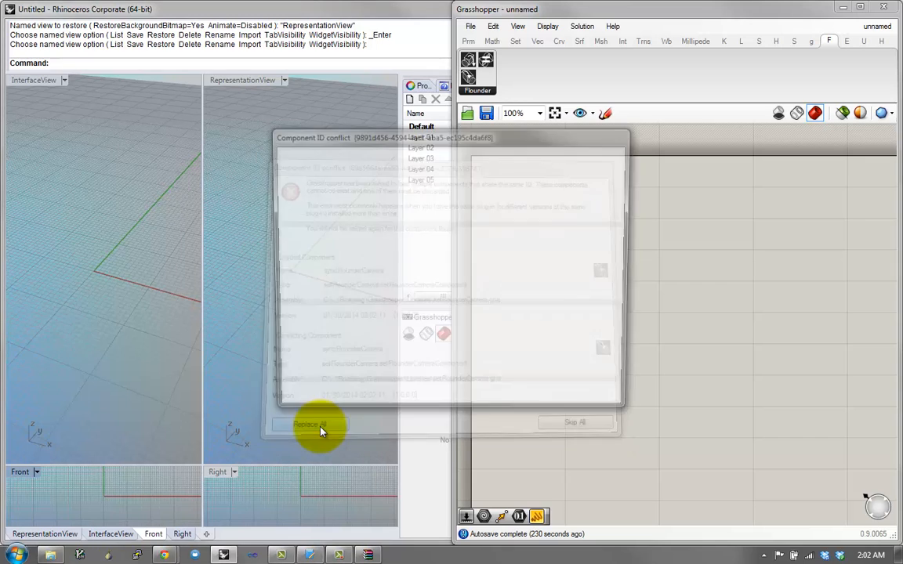
left_click(317, 402)
left_click(317, 403)
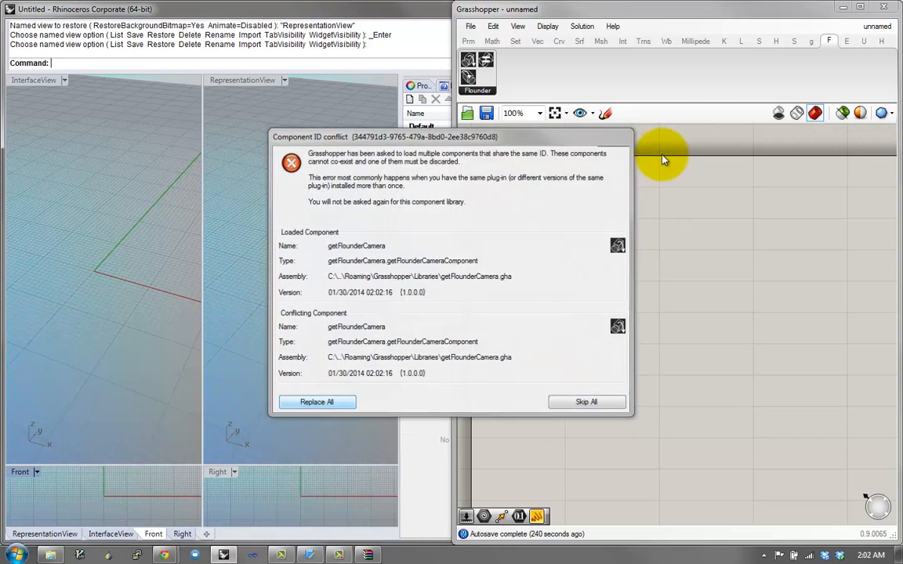
Try out the syncFlounderCamera, setFlounderCamera and getFlounderCamera components on the canvas and delete all three
left_click_drag(486, 61, 583, 235)
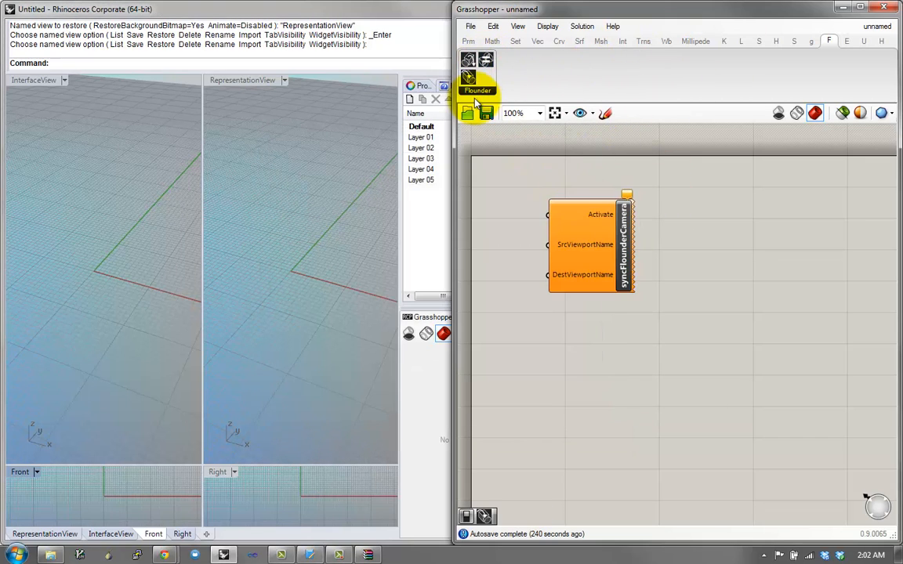
left_click_drag(468, 76, 630, 319)
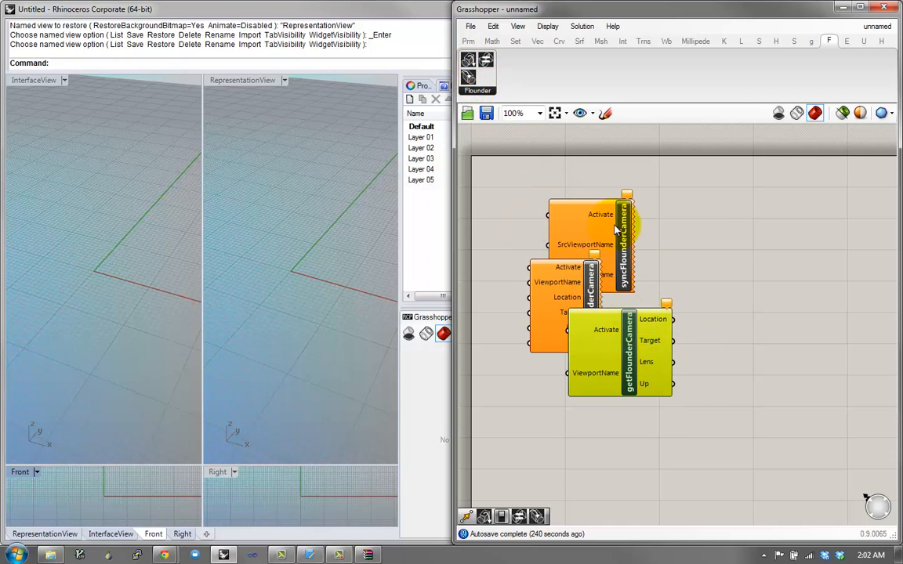
left_click_drag(704, 203, 572, 397)
key("Delete")
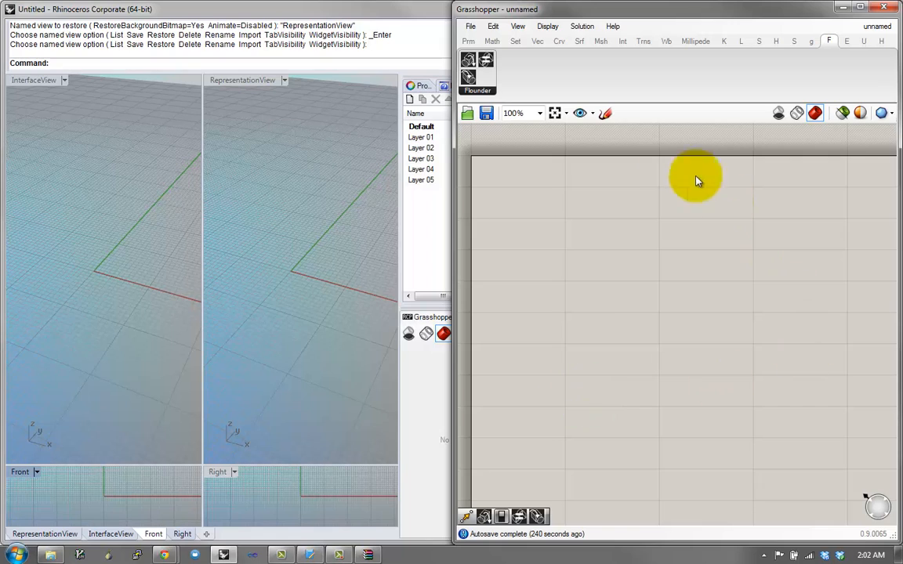
Place a syncFlounderCamera component and connect a Boolean Toggle set to False to its Activate input
left_click_drag(486, 60, 700, 369)
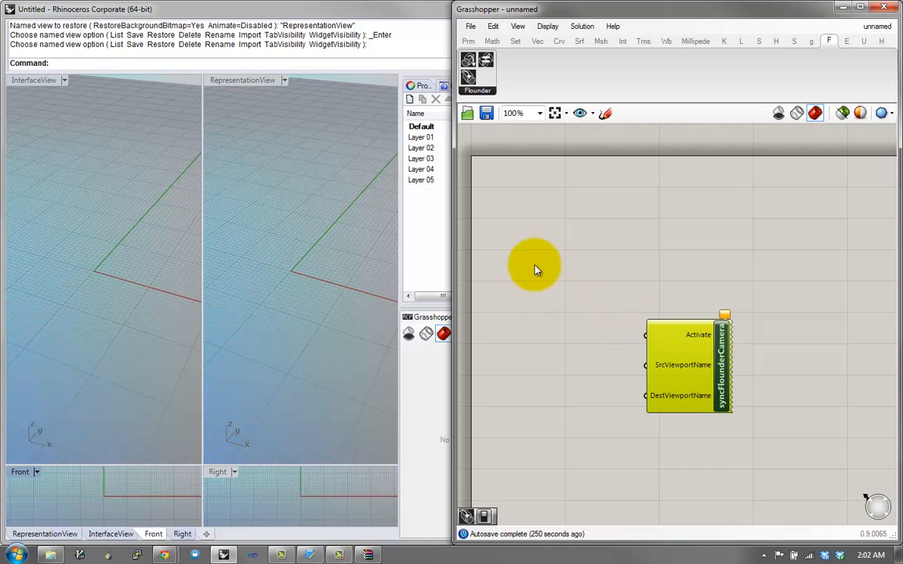
double_click(589, 257)
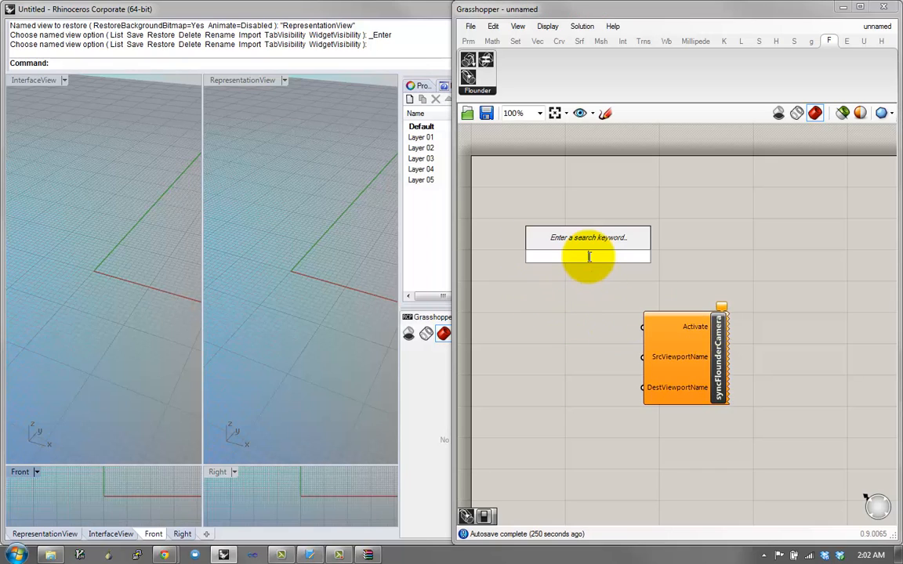
type("boo")
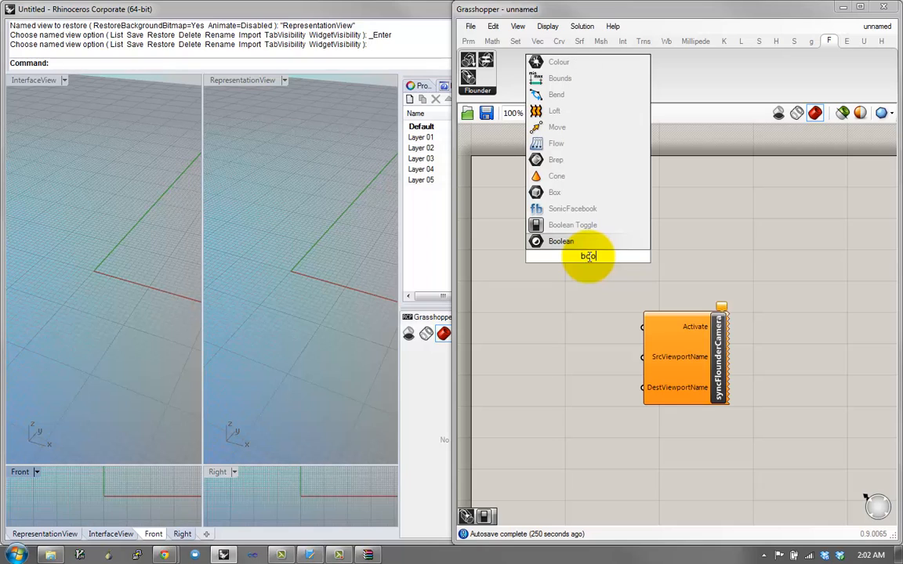
left_click(573, 226)
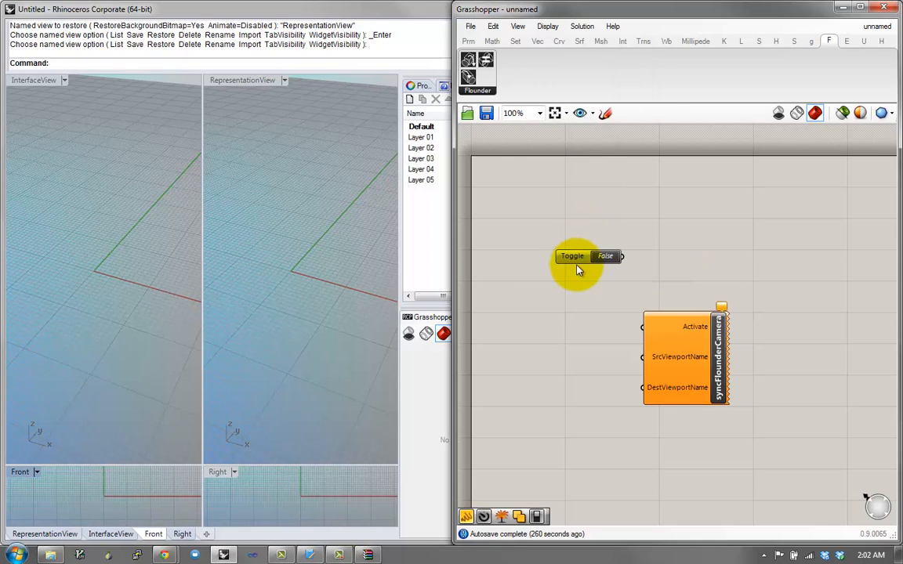
left_click_drag(578, 267, 696, 313)
left_click(578, 311)
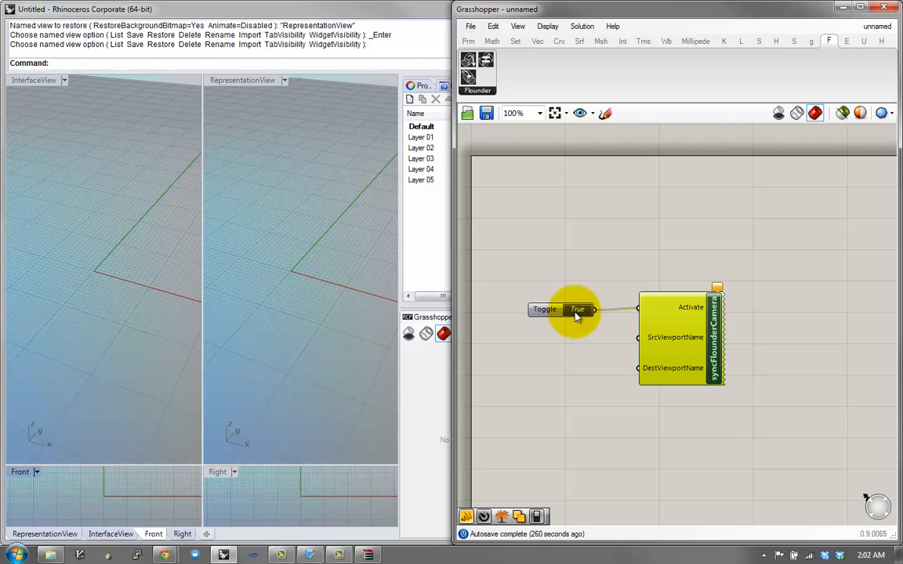
left_click(579, 315)
left_click_drag(692, 325, 710, 329)
Add an empty text panel below the Boolean Toggle
double_click(584, 362)
type("\"")
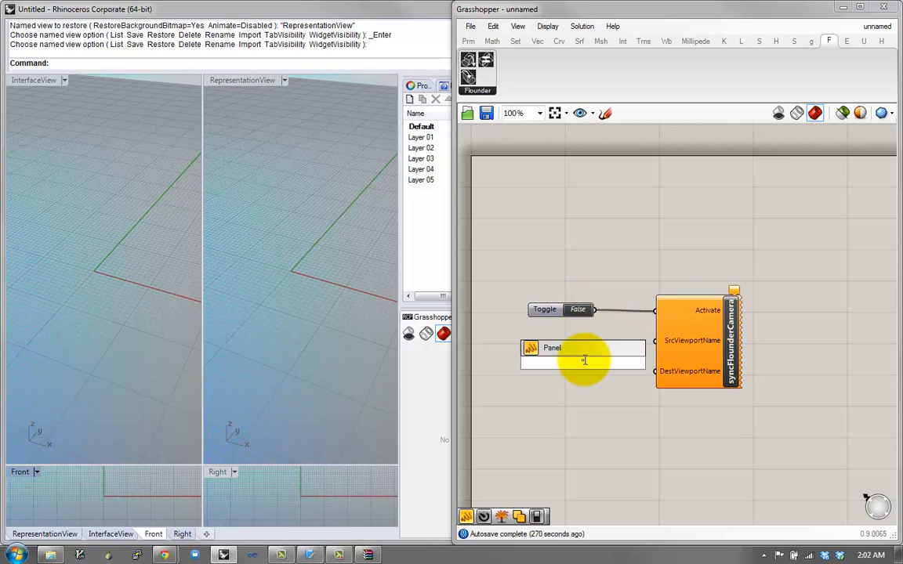
left_click(580, 352)
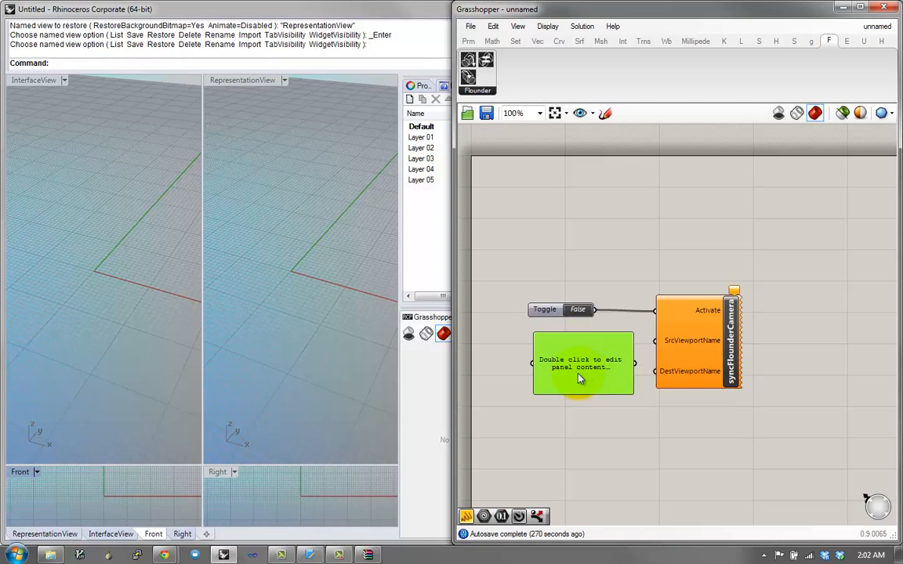
left_click(585, 439)
double_click(584, 435)
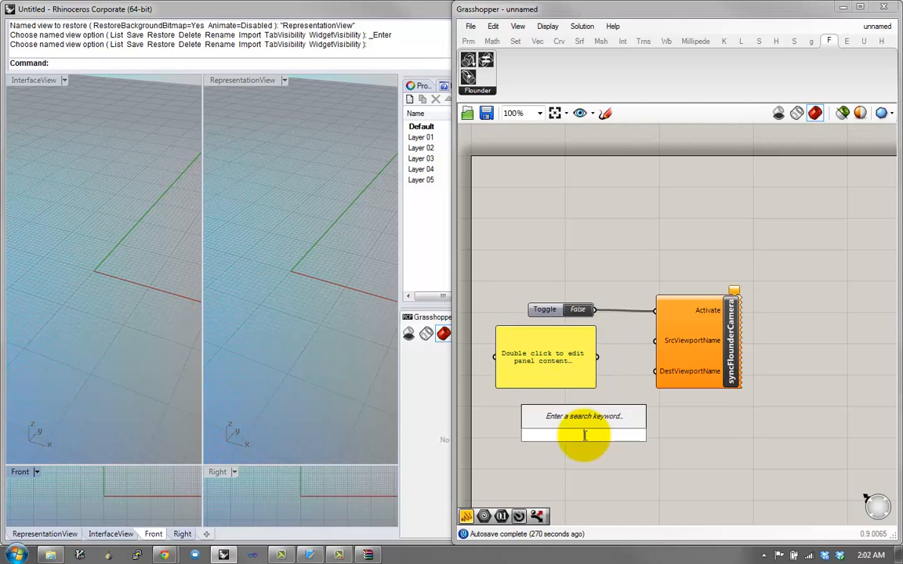
type("panel")
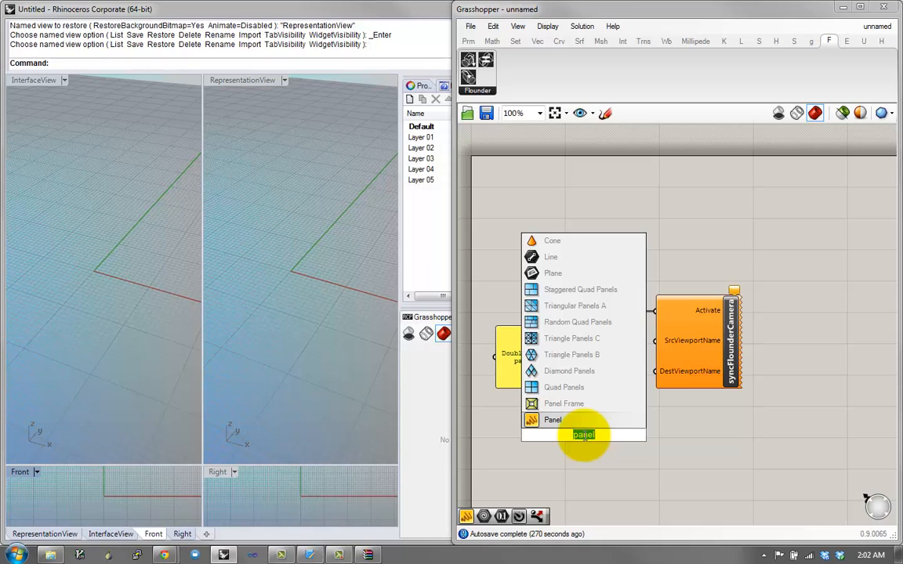
key("Escape")
Set the panel's text to InterfaceView and connect it to the SrcViewportName input of syncFlounderCamera
double_click(547, 353)
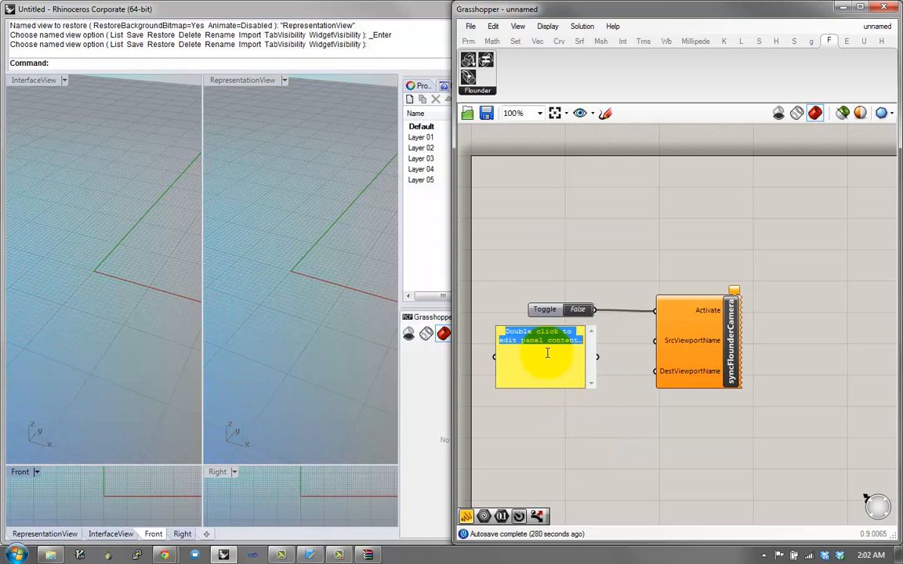
left_click(555, 344)
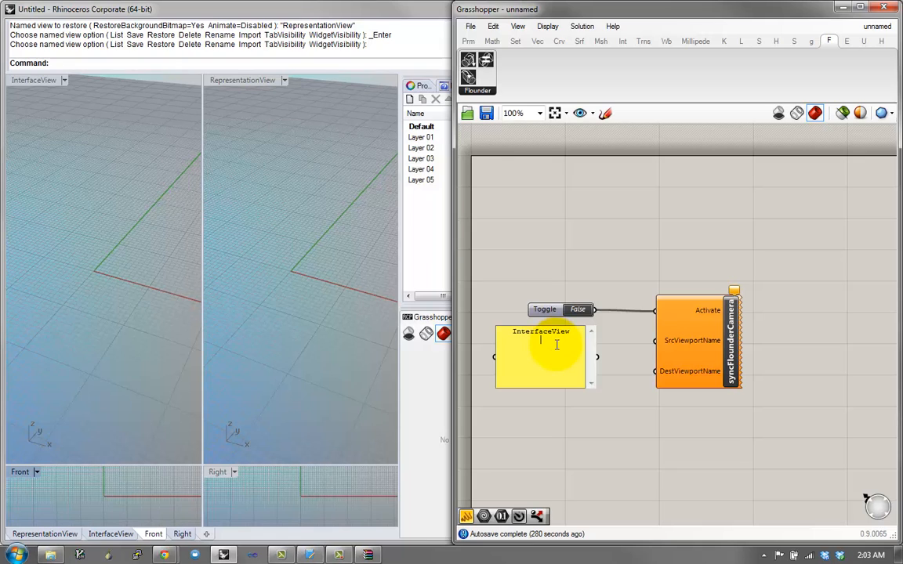
left_click(593, 365)
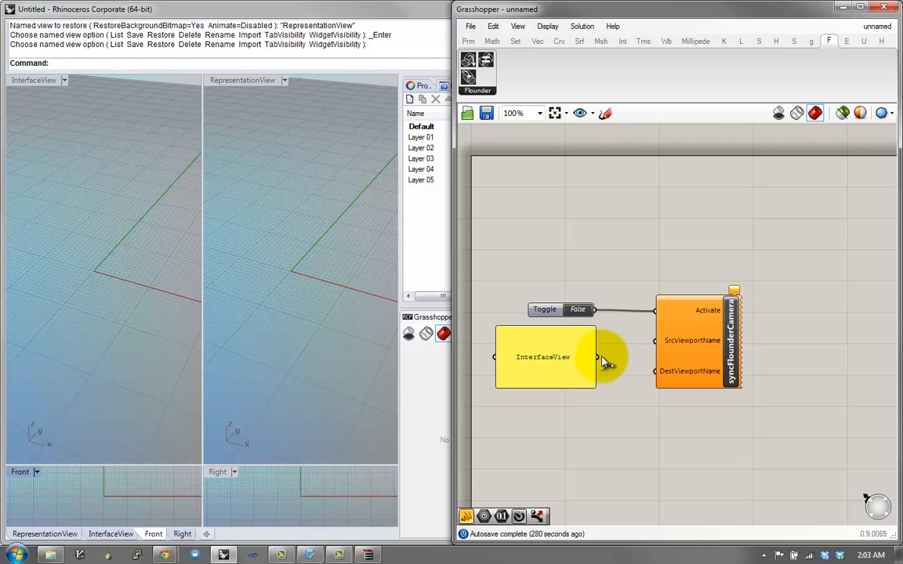
left_click_drag(598, 359, 702, 346)
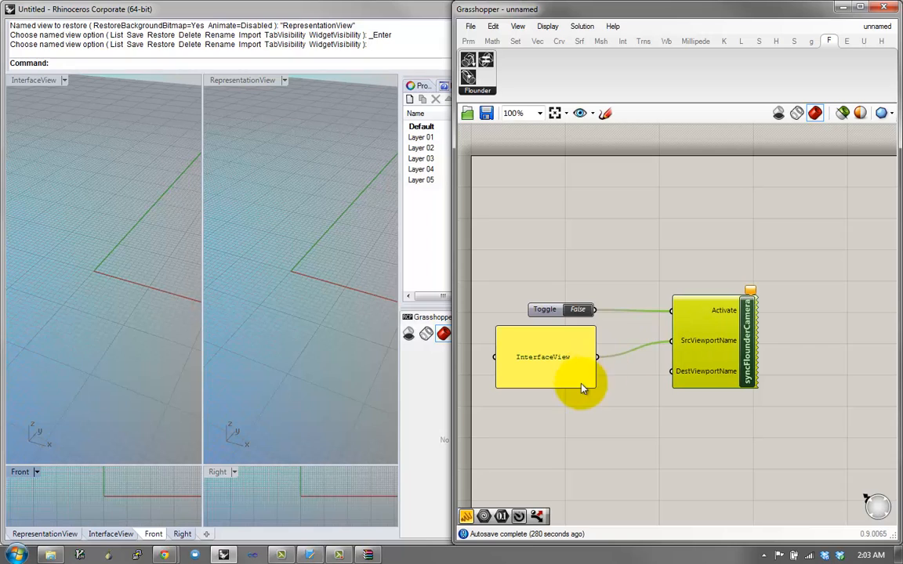
Duplicate the InterfaceView panel, change the copy's text to RepresentationView and connect it to the DestViewportName input
left_click_drag(576, 383, 582, 406)
key("ctrl+c")
key("ctrl+v")
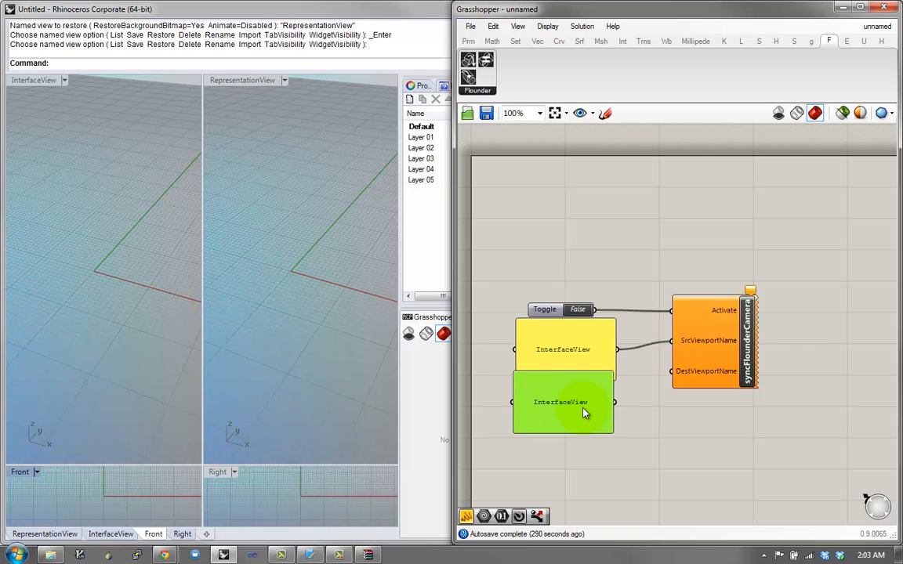
double_click(582, 404)
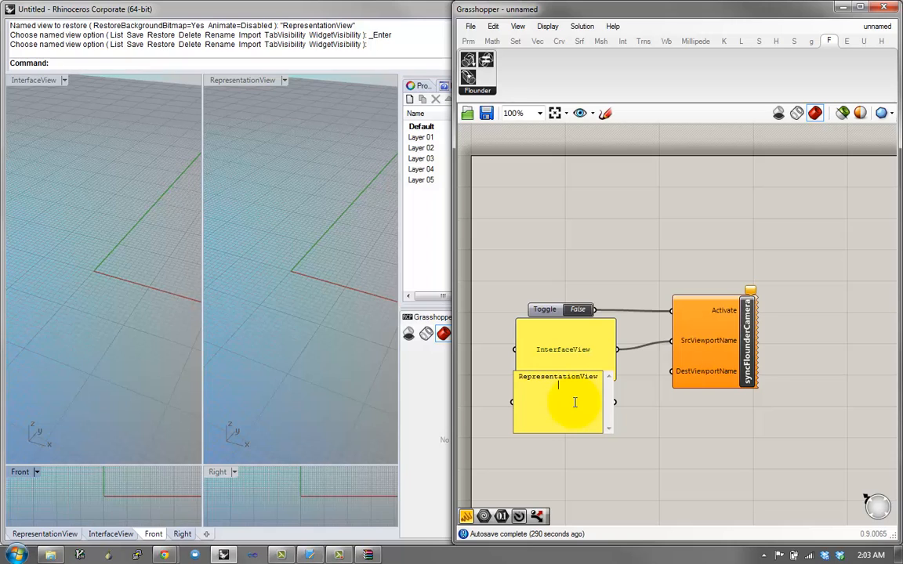
left_click(622, 439)
mouse_move(615, 402)
left_mouse_down()
mouse_move(673, 372)
mouse_move(725, 372)
left_mouse_up()
left_click_drag(566, 401, 581, 407)
left_click(574, 362)
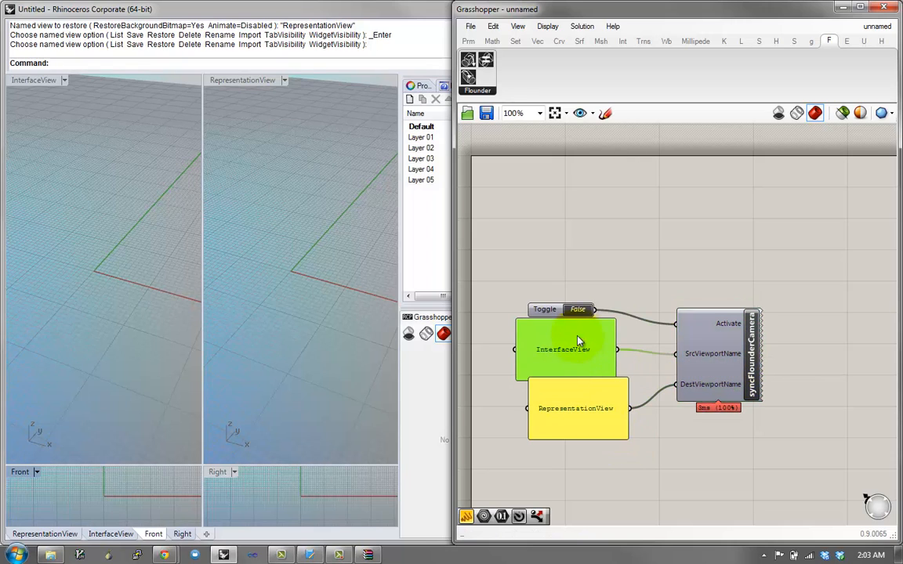
Orbit the InterfaceView camera and switch the toggle to True to sync RepresentationView with it
left_click(577, 311)
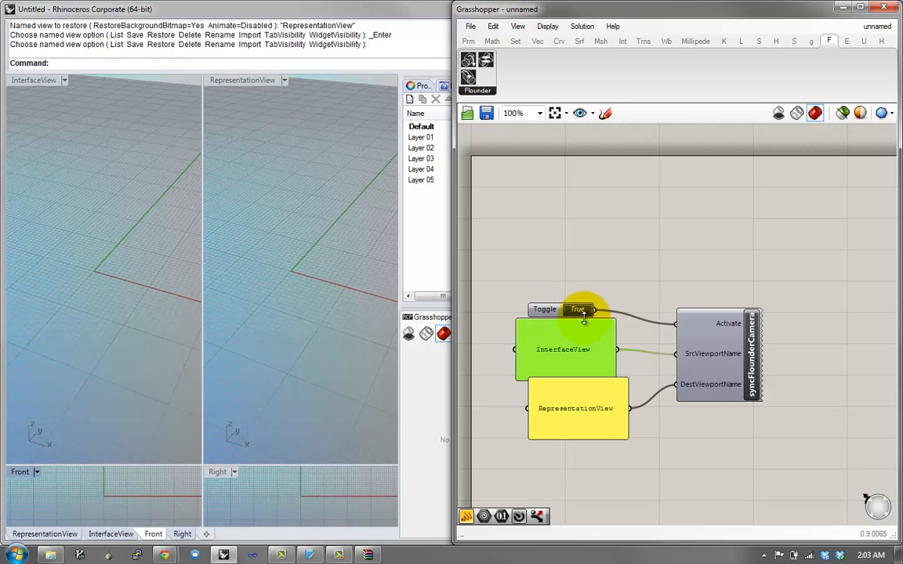
right_click_drag(112, 302, 460, 273)
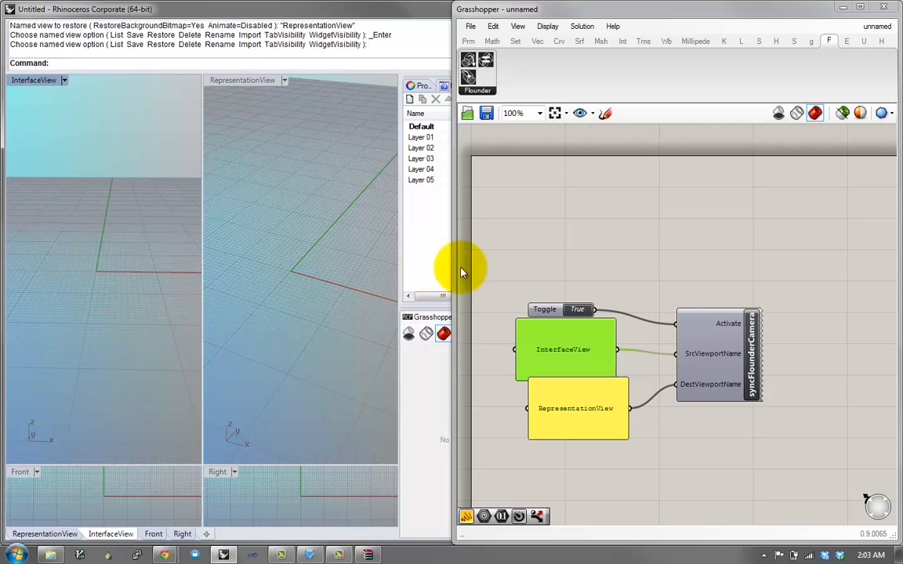
left_click(576, 311)
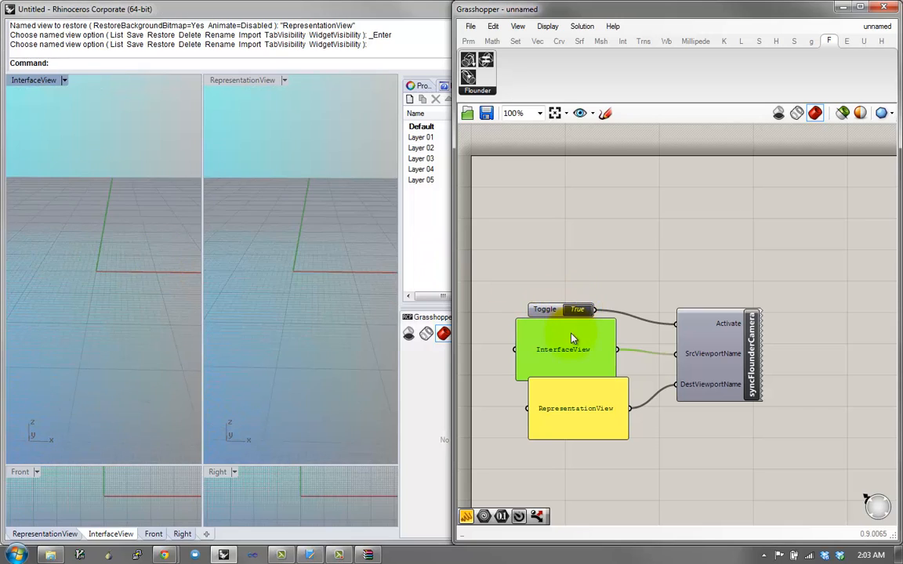
Shrink both viewport name panels and rearrange the toggle and syncFlounderCamera component to tidy the definition
left_click_drag(571, 338, 609, 361)
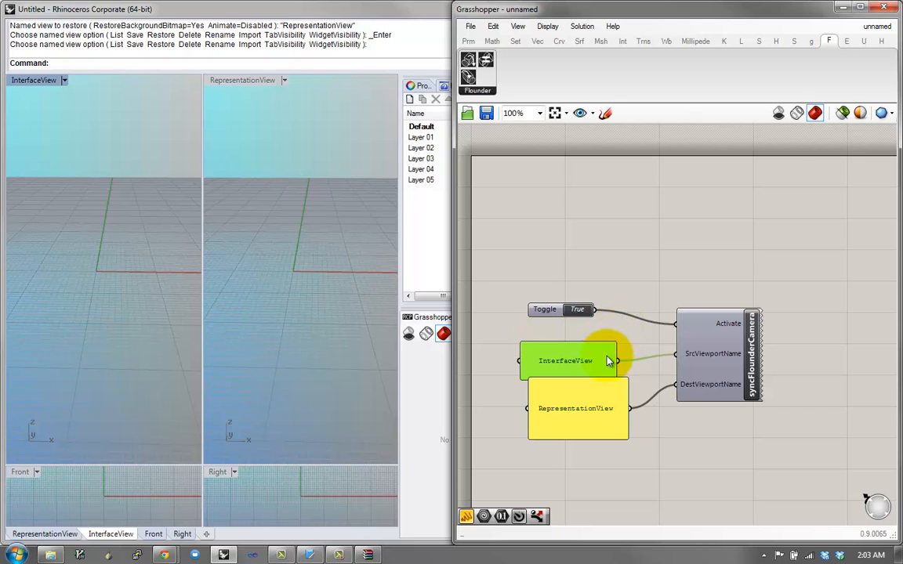
left_click_drag(730, 392, 724, 414)
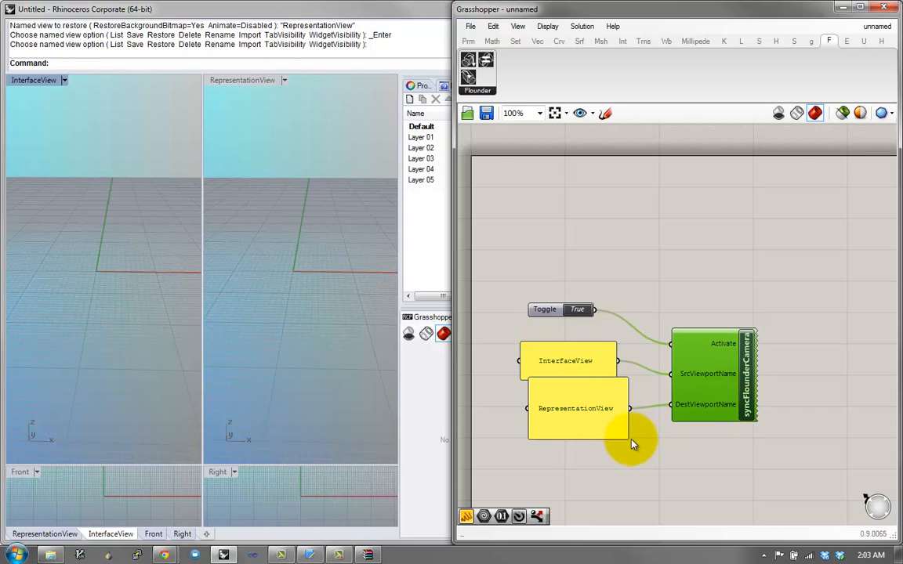
left_click_drag(626, 438, 615, 413)
mouse_move(550, 310)
left_mouse_down()
mouse_move(560, 313)
mouse_move(552, 316)
left_mouse_up()
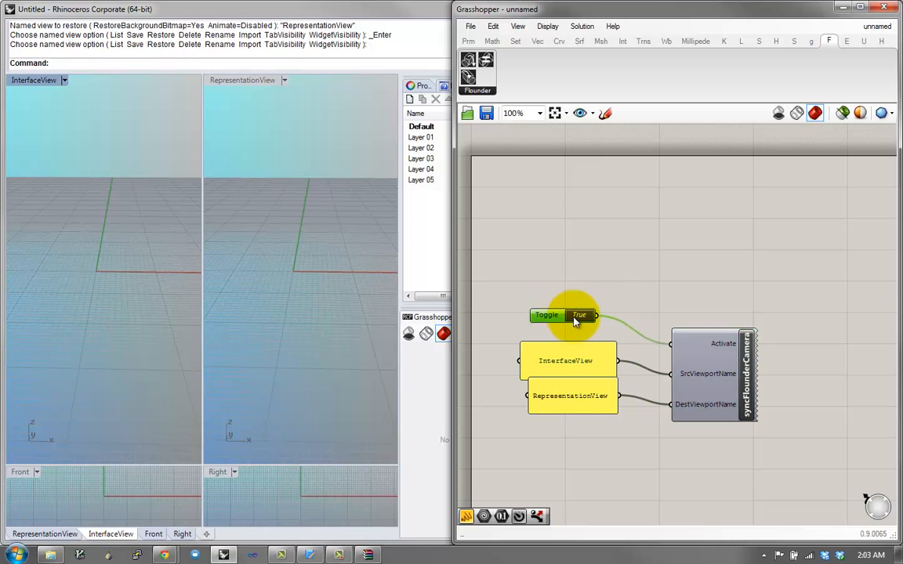
Add a Timer below syncFlounderCamera, attach it to that component, and orbit InterfaceView to test the automatic sync
double_click(608, 459)
type("timer")
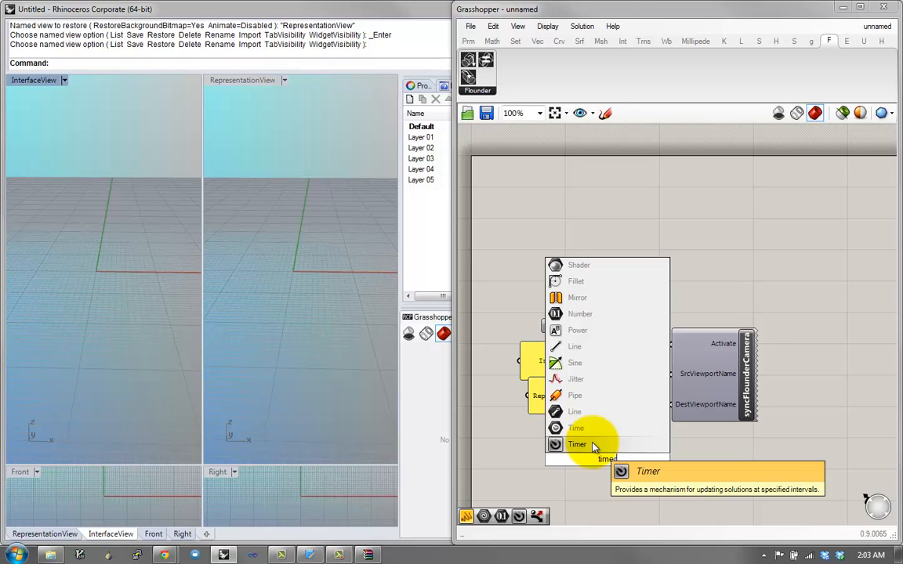
left_click(593, 445)
left_click_drag(634, 460, 720, 380)
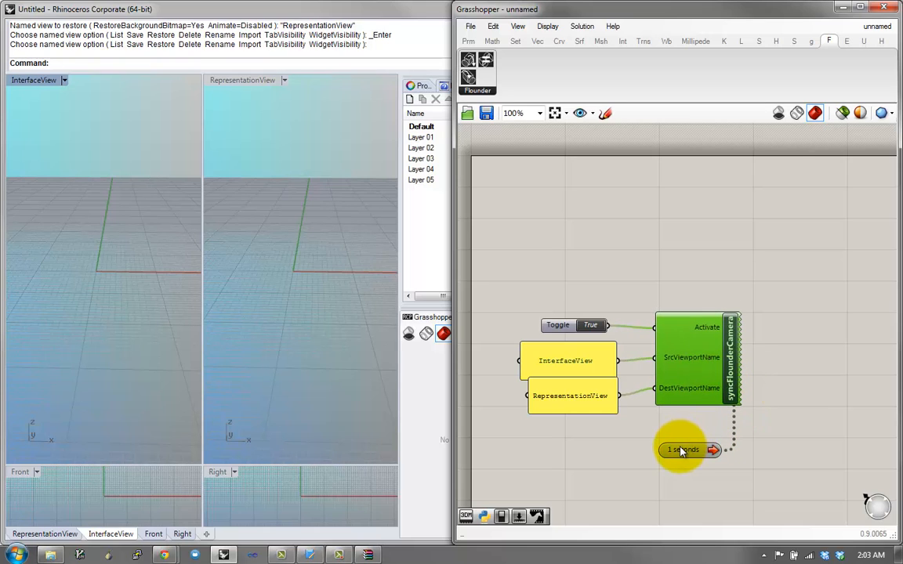
left_click_drag(682, 450, 663, 443)
right_click_drag(61, 228, 119, 315)
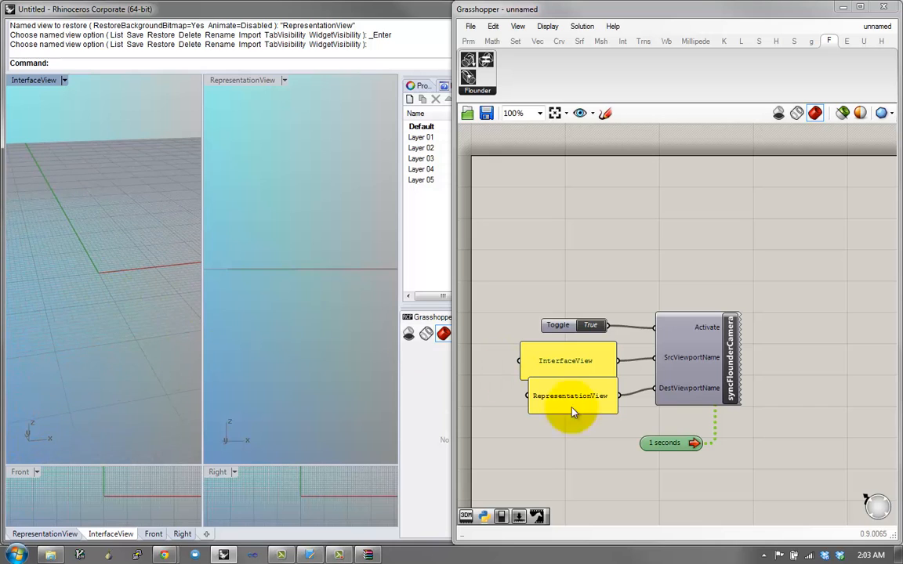
Set the timer's interval to 20 ms and orbit InterfaceView to test the faster camera sync
right_click(659, 444)
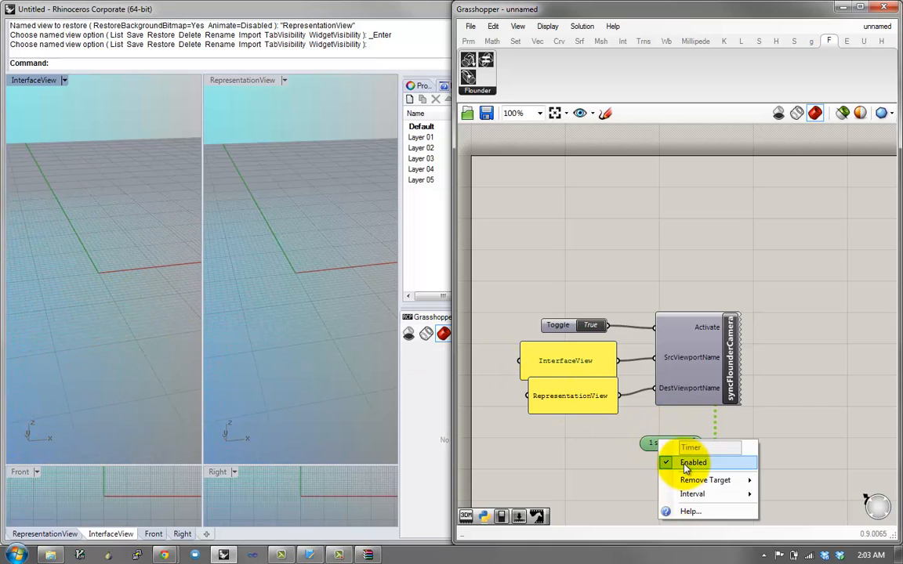
mouse_move(691, 496)
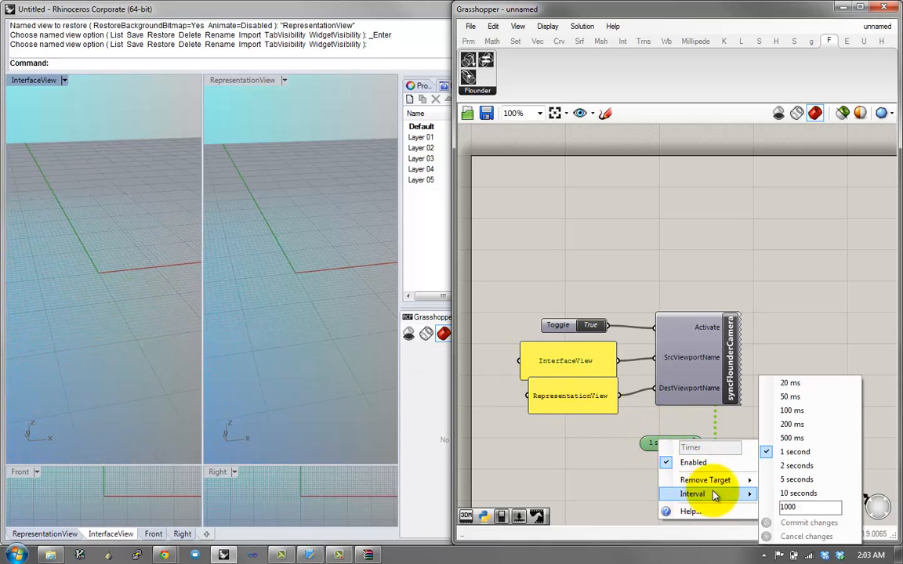
left_click(788, 377)
right_click_drag(167, 204, 45, 258)
right_click_drag(152, 260, 137, 278)
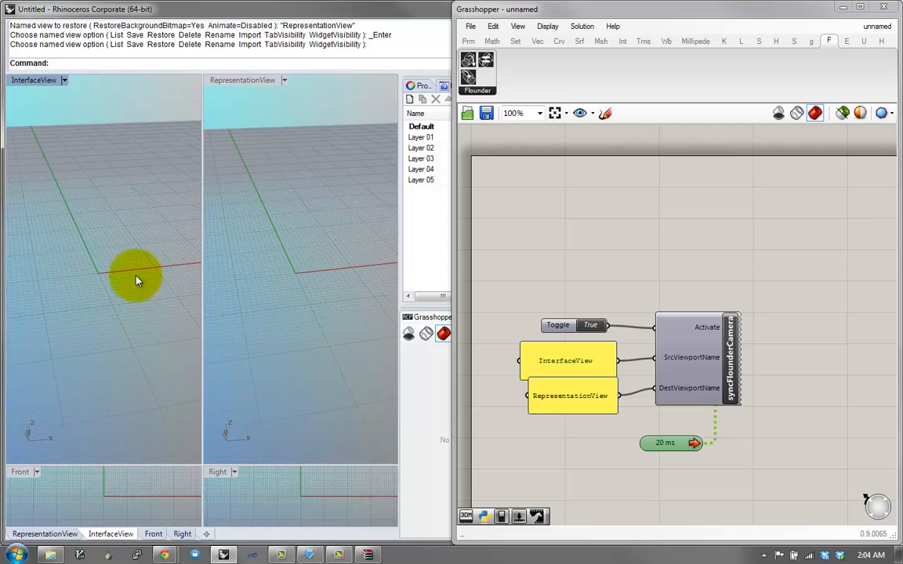
Disable the timer, reposition it under syncFlounderCamera, and orbit InterfaceView to test the views without it
left_click_drag(652, 442, 647, 437)
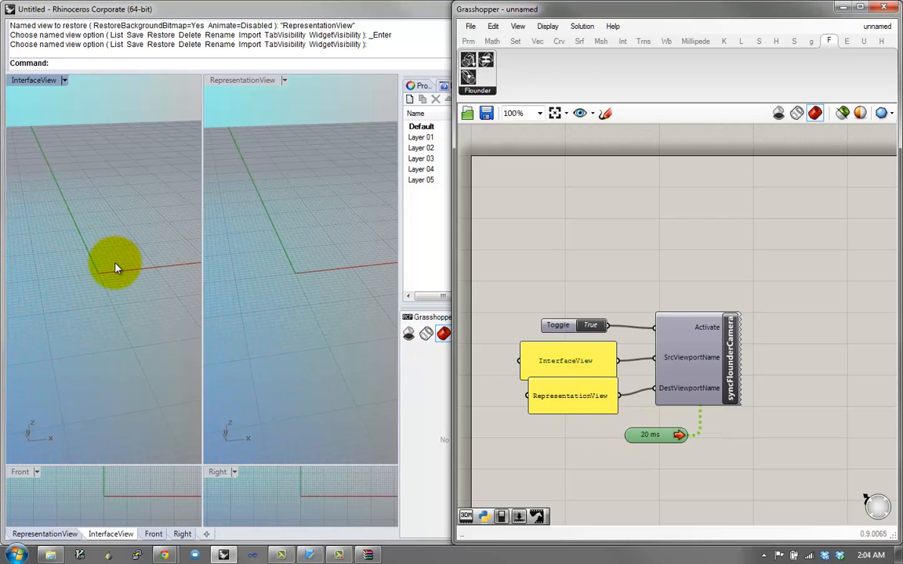
double_click(647, 440)
left_click_drag(647, 438, 655, 437)
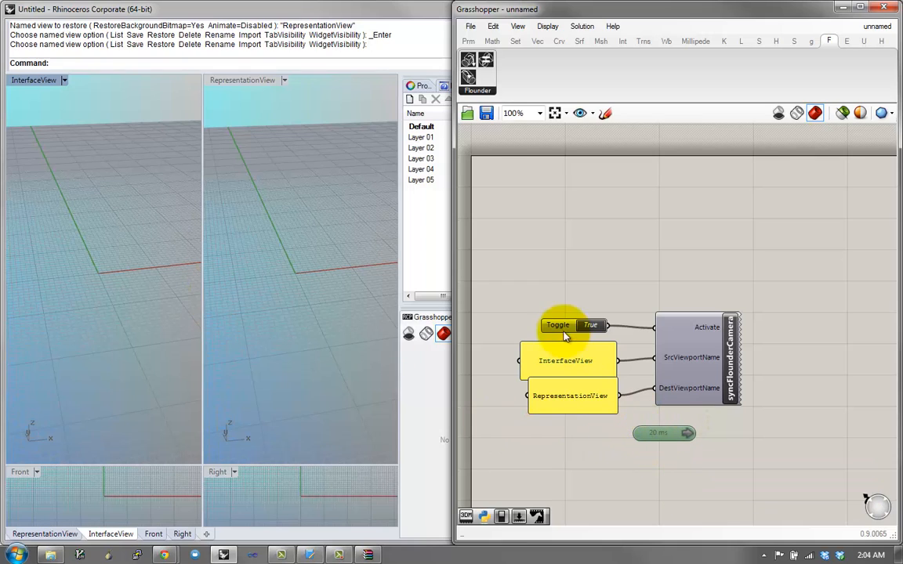
right_click_drag(131, 233, 269, 286)
Move the whole camera sync group, including the timer, lower on the canvas to clear space above it
scroll(683, 329, "down", 5)
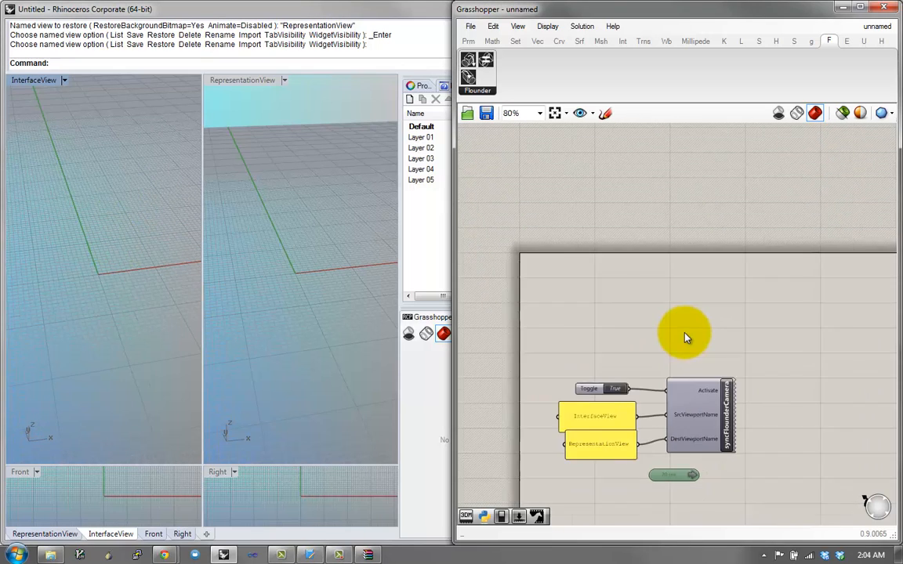
left_click_drag(721, 335, 615, 449)
right_click_drag(632, 402, 599, 301)
scroll(600, 301, "up", 2)
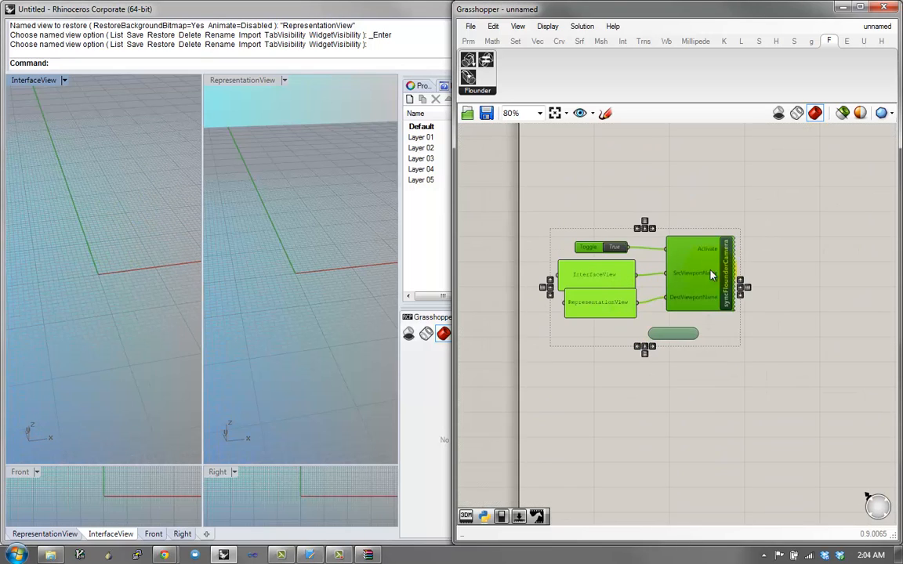
left_click_drag(730, 304, 754, 392)
left_click(698, 235)
right_click_drag(691, 240, 678, 344)
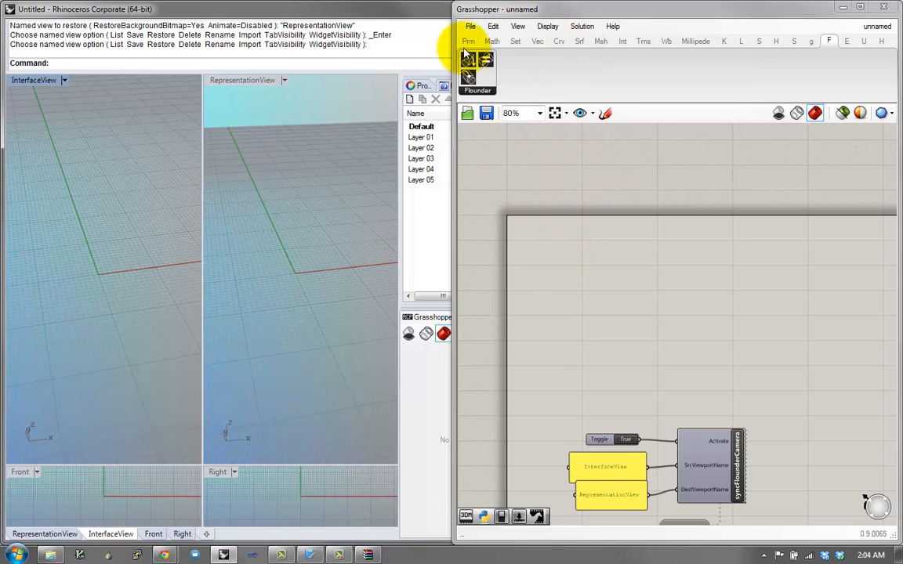
Add a Geometry Pipeline component near the canvas's upper-left corner, above the camera sync group
double_click(545, 232)
type("p")
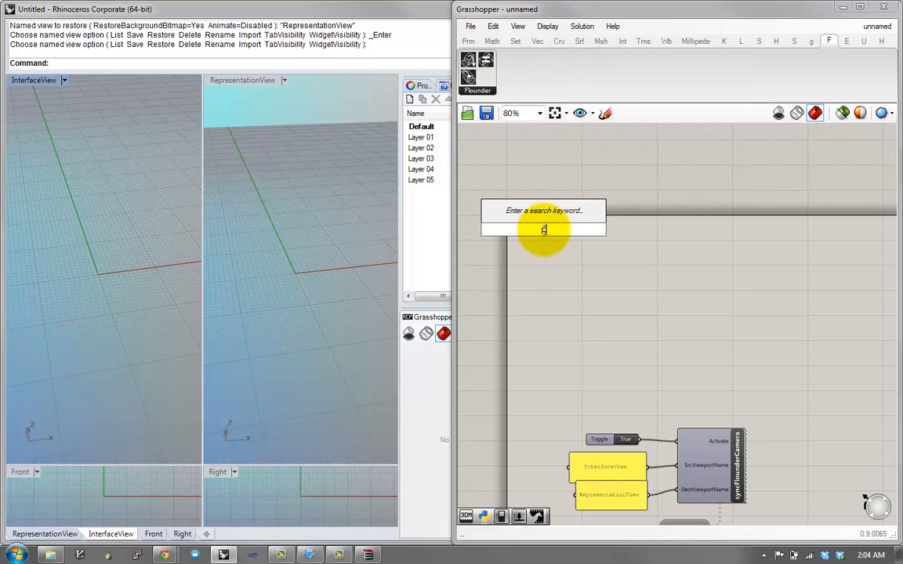
type("ipe")
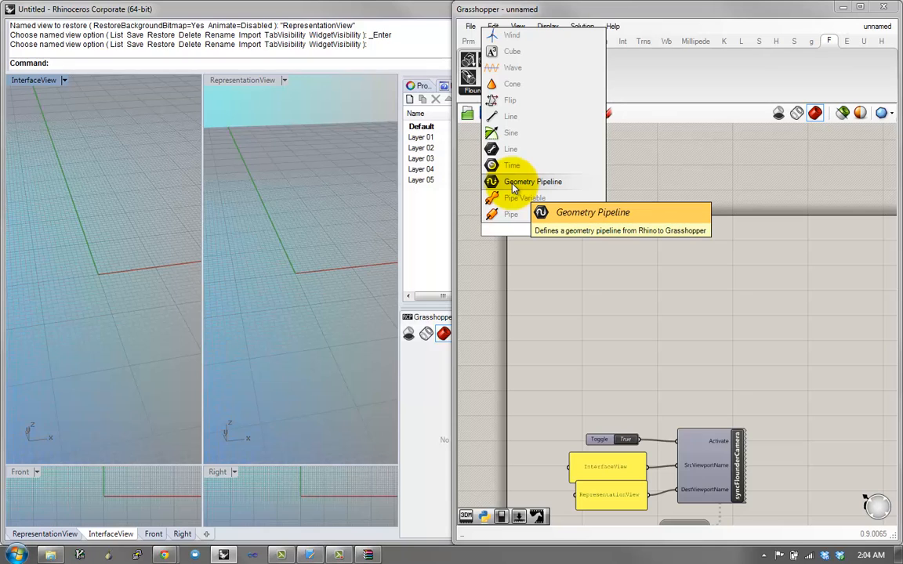
left_click(514, 182)
left_click(468, 40)
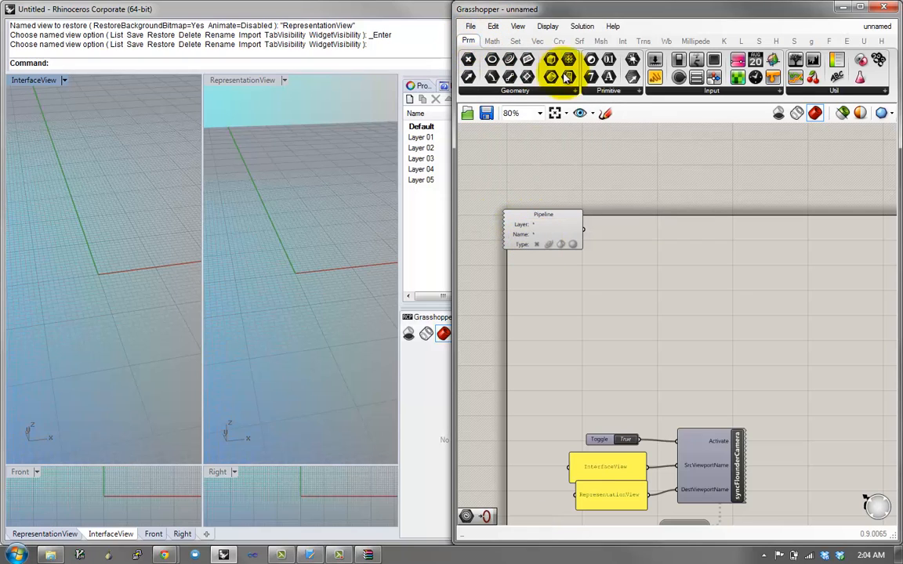
left_click(567, 90)
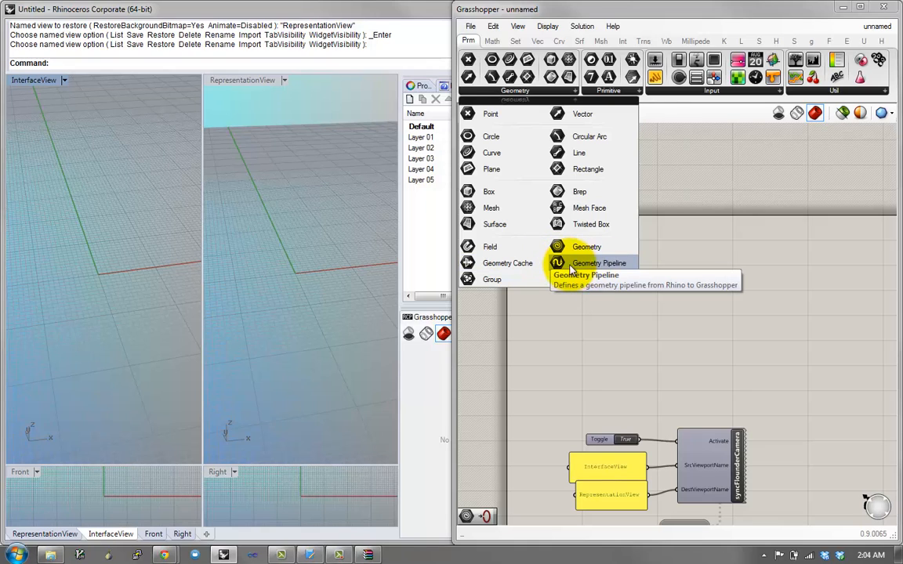
left_click_drag(572, 267, 547, 226)
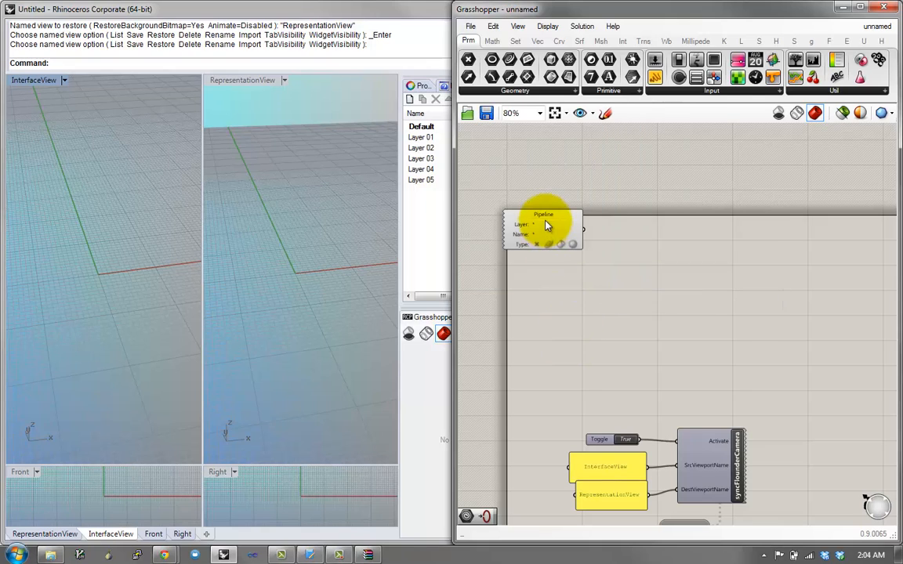
Set the Geometry Pipeline's layer filter to WallLine
scroll(570, 274, "up", 2)
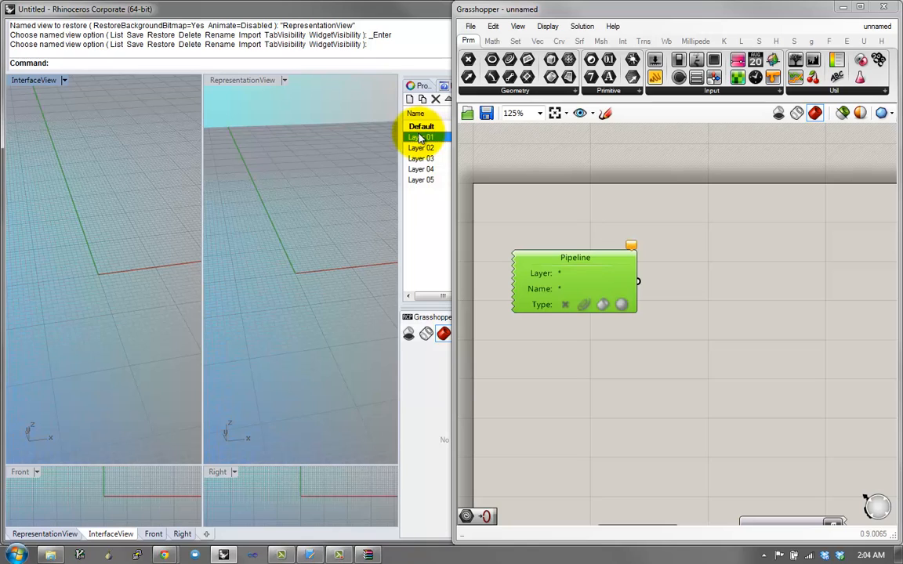
right_click(421, 139)
key("Escape")
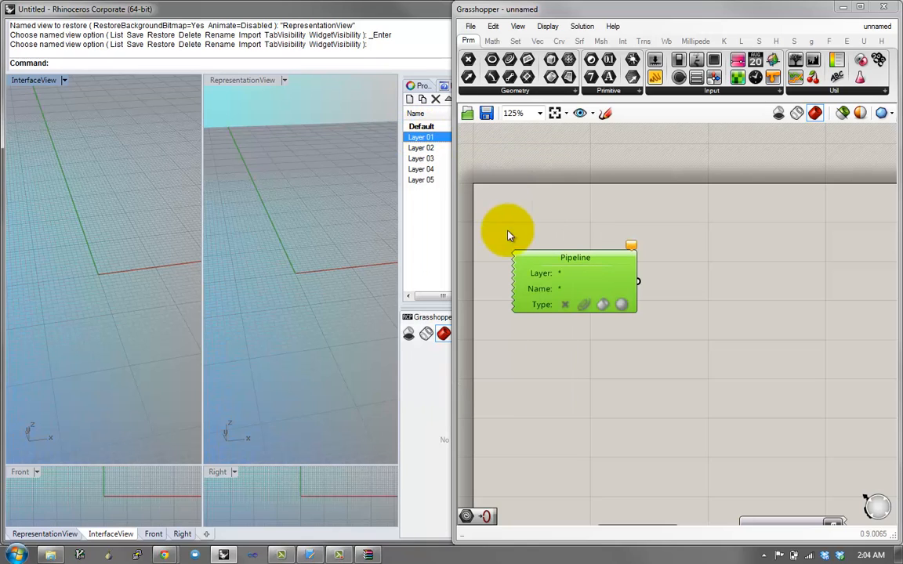
double_click(561, 273)
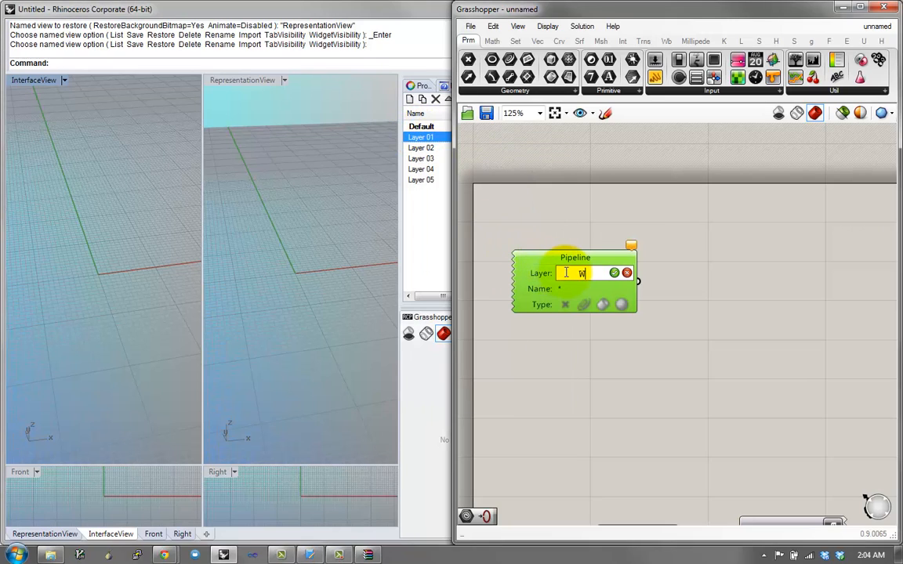
key("Return")
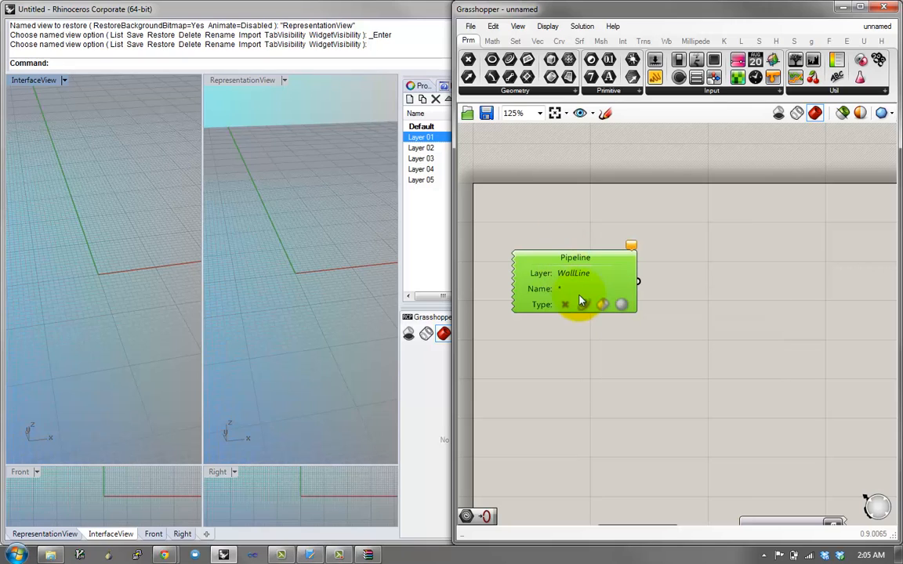
scroll(572, 271, "up", 3)
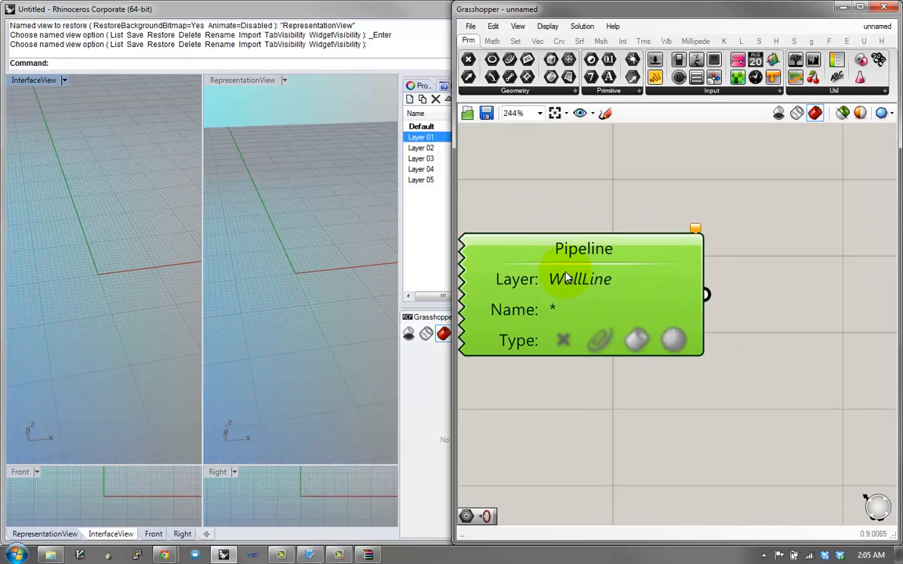
double_click(579, 279)
key("Escape")
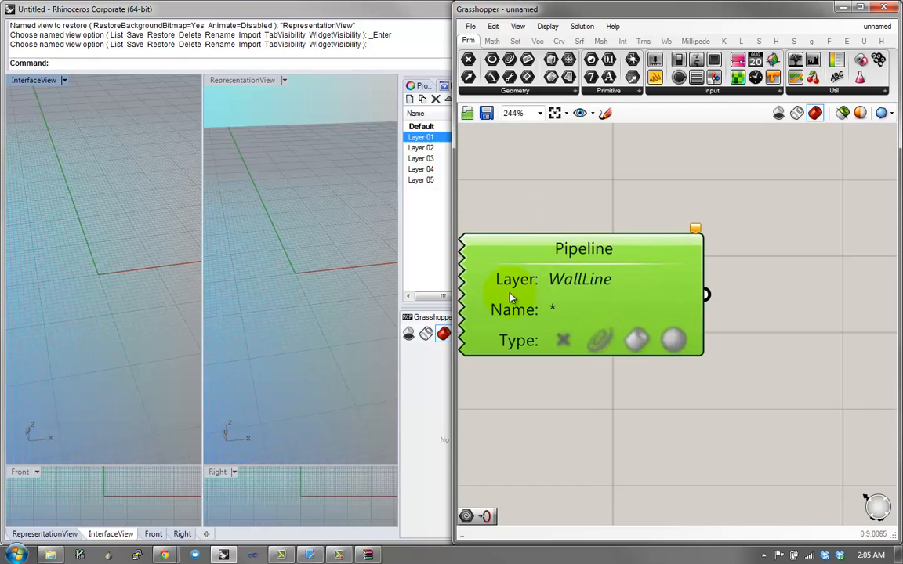
Set the pipeline's geometry type filter to curves and shift the component slightly on the canvas
left_click(602, 340)
right_click(601, 345)
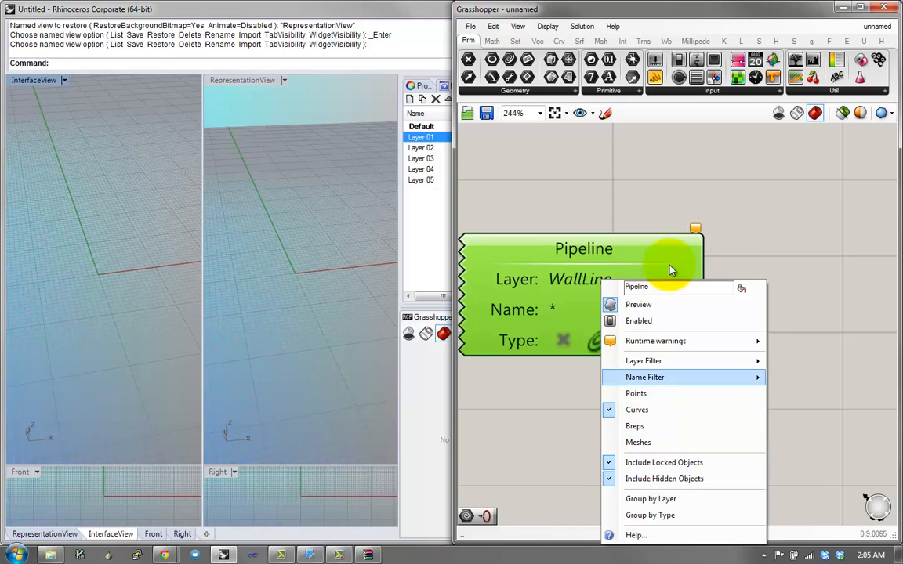
left_click(716, 258)
double_click(746, 256)
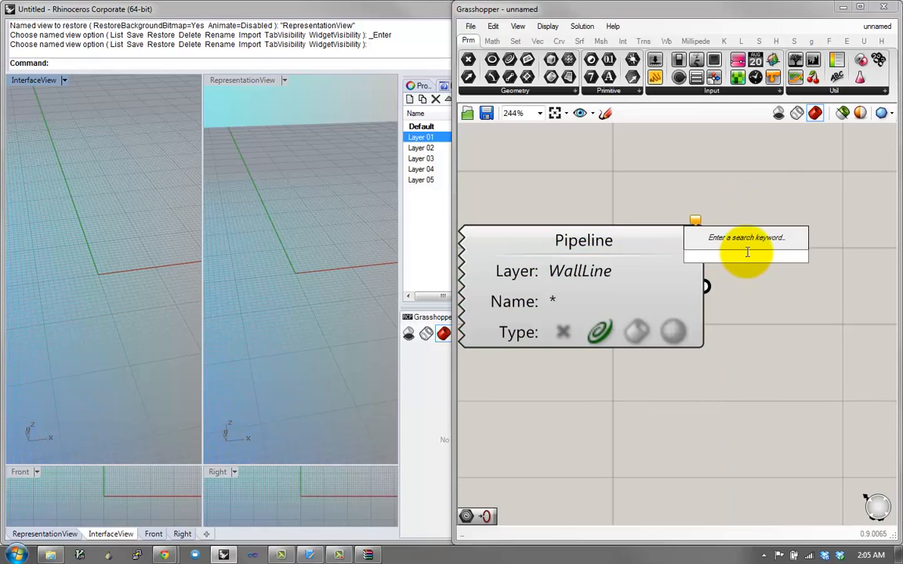
right_click_drag(628, 281, 659, 274)
left_click_drag(657, 276, 687, 277)
scroll(675, 275, "down", 1)
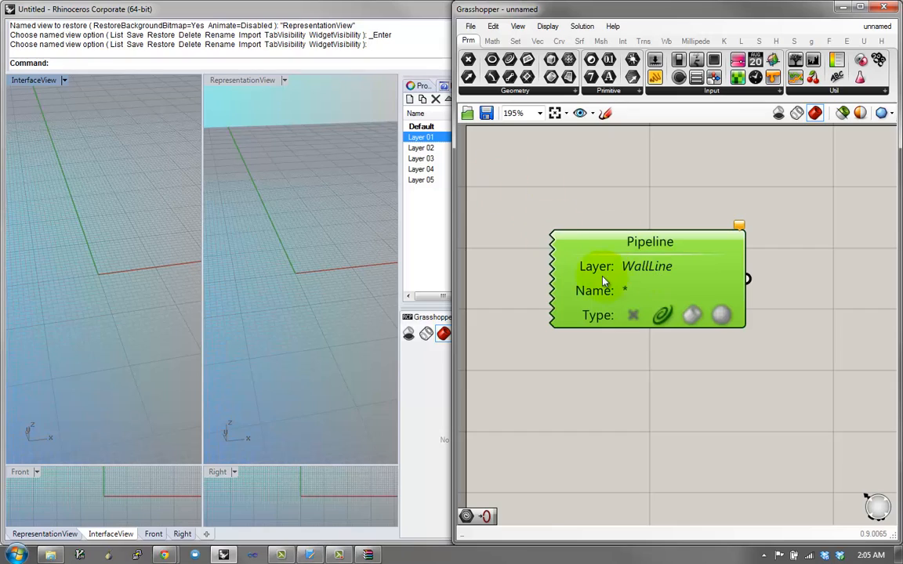
Rename the Rhino layer Layer 01 to WallLine
left_click(415, 137)
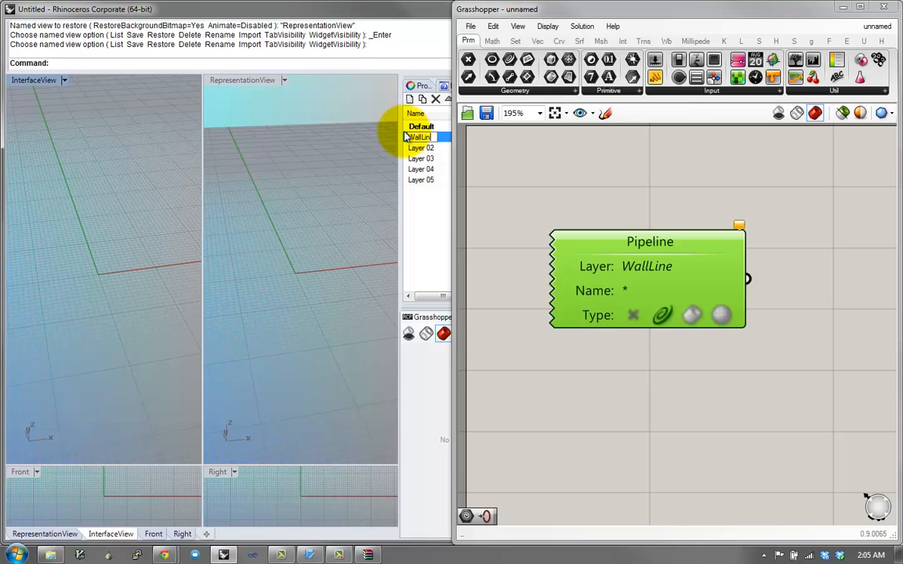
right_click_drag(658, 339, 594, 329)
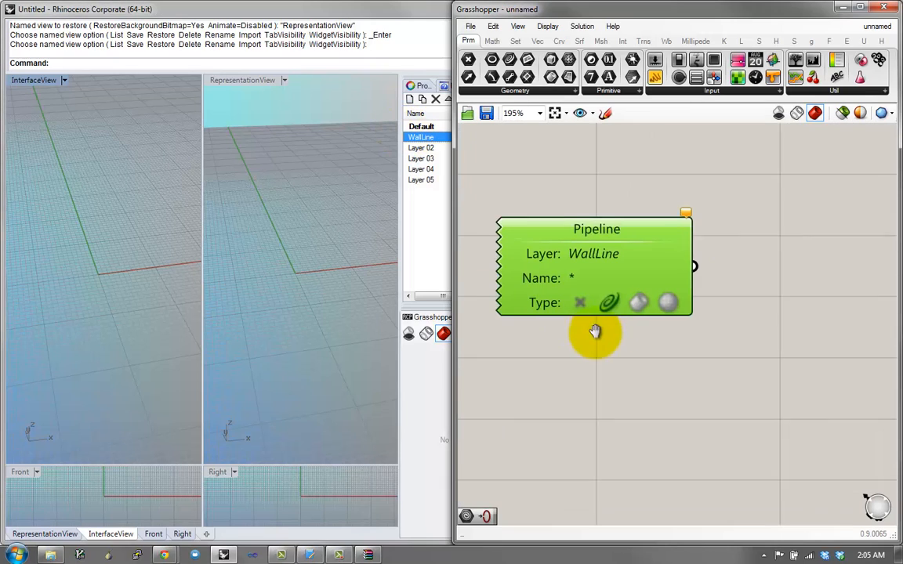
Add a Geometry parameter beside the pipeline and connect the pipeline's output to it, leaving space between them
double_click(757, 282)
type("geo")
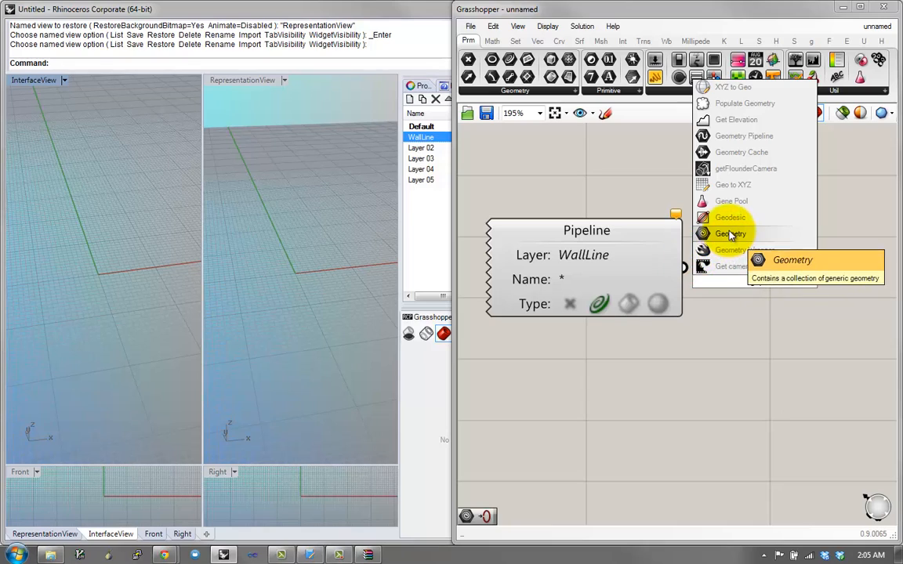
left_click(732, 235)
left_click_drag(736, 282, 773, 268)
left_click_drag(665, 258, 786, 257)
right_click_drag(788, 307, 750, 306)
scroll(750, 309, "down", 2)
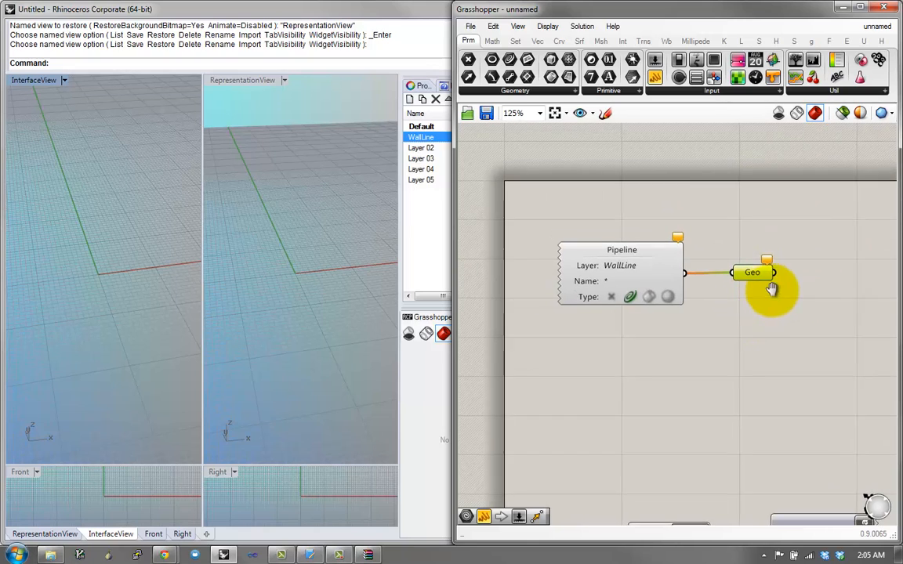
left_click_drag(780, 272, 800, 272)
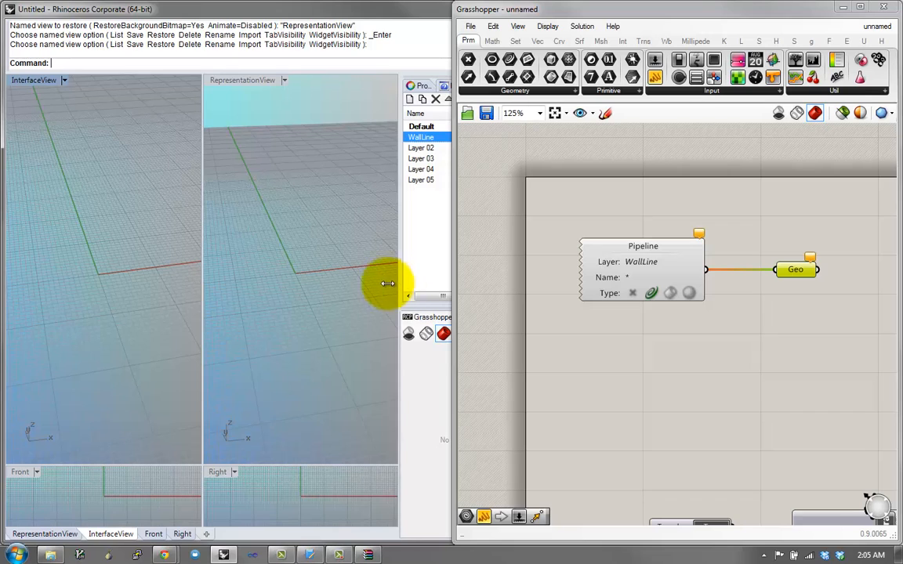
Widen Rhino's layer list and make WallLine the current layer
left_click_drag(388, 283, 366, 283)
left_click(428, 279)
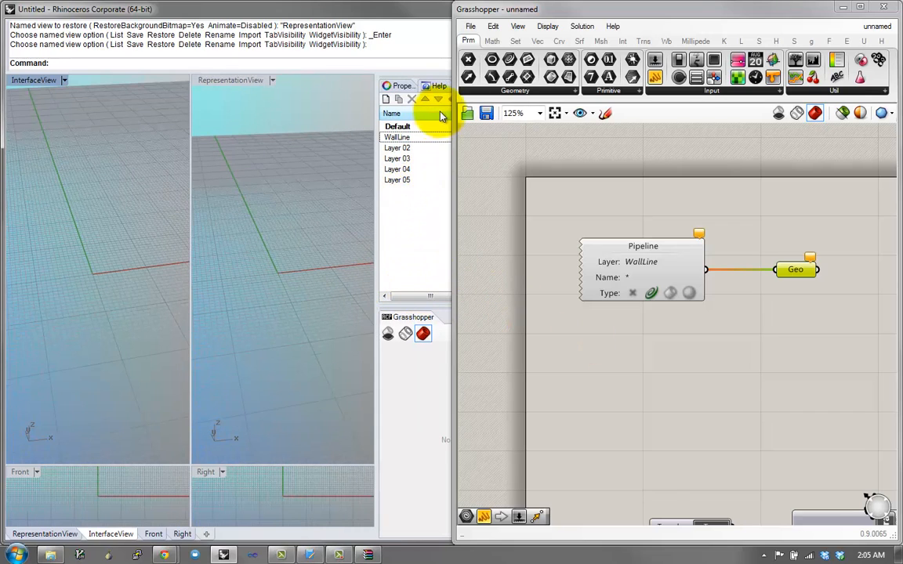
left_click_drag(454, 155, 506, 154)
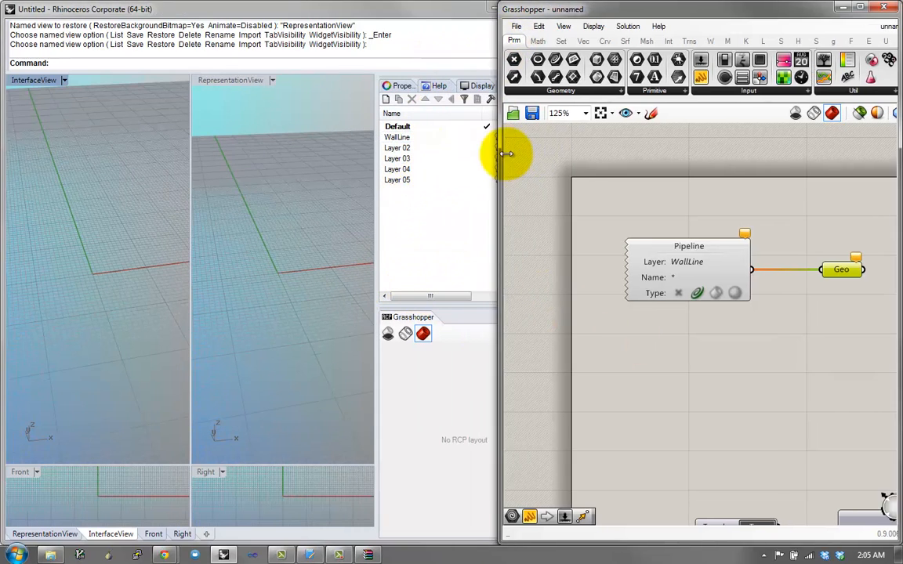
left_click(479, 138)
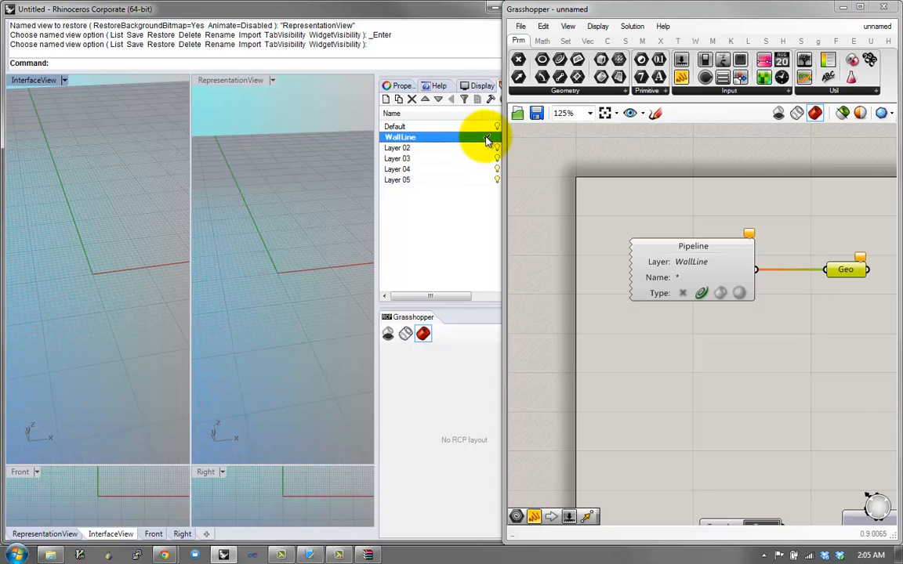
left_click_drag(500, 141, 484, 138)
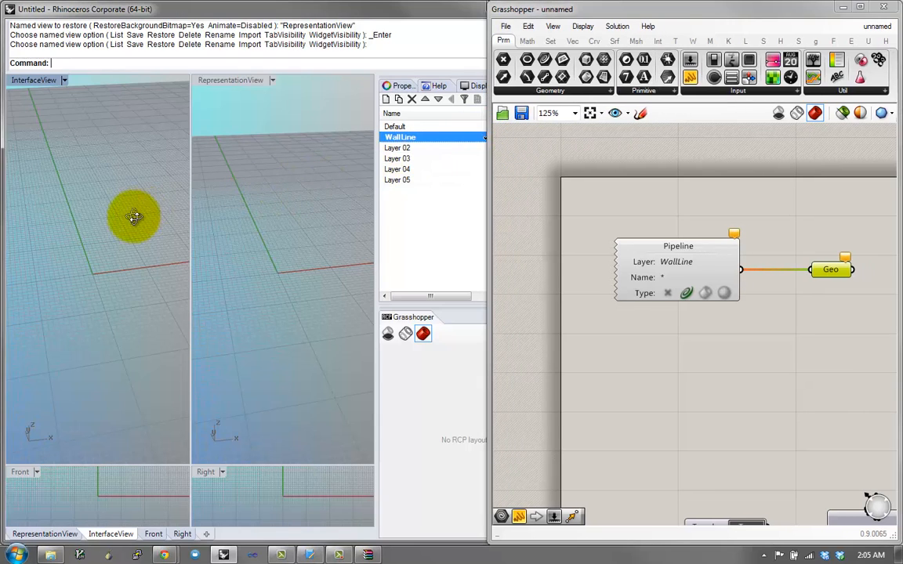
Draw a four-point zigzag polyline on the WallLine layer in the InterfaceView, beside the green axis
right_click_drag(134, 217, 134, 232)
type("pl")
key("Return")
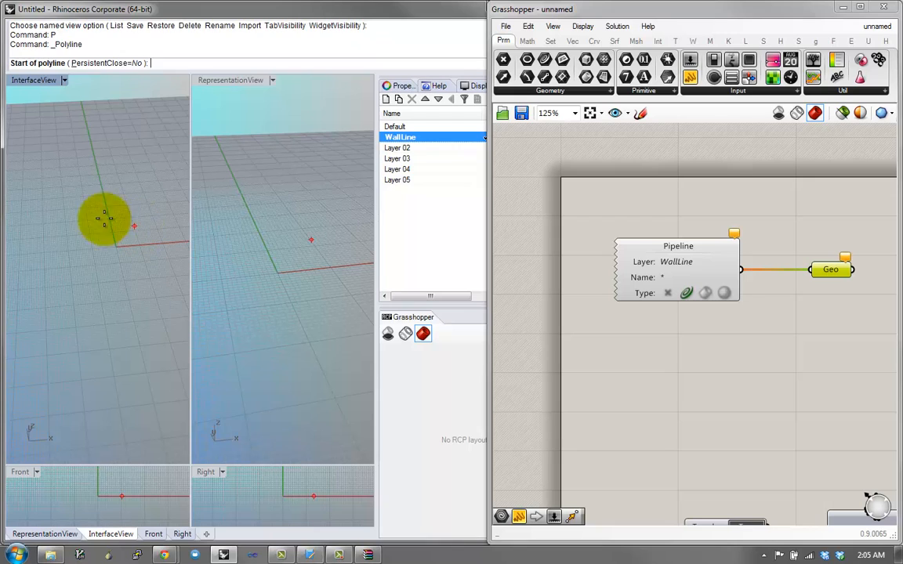
left_click(66, 190)
left_click(111, 205)
left_click(71, 246)
left_click(71, 321)
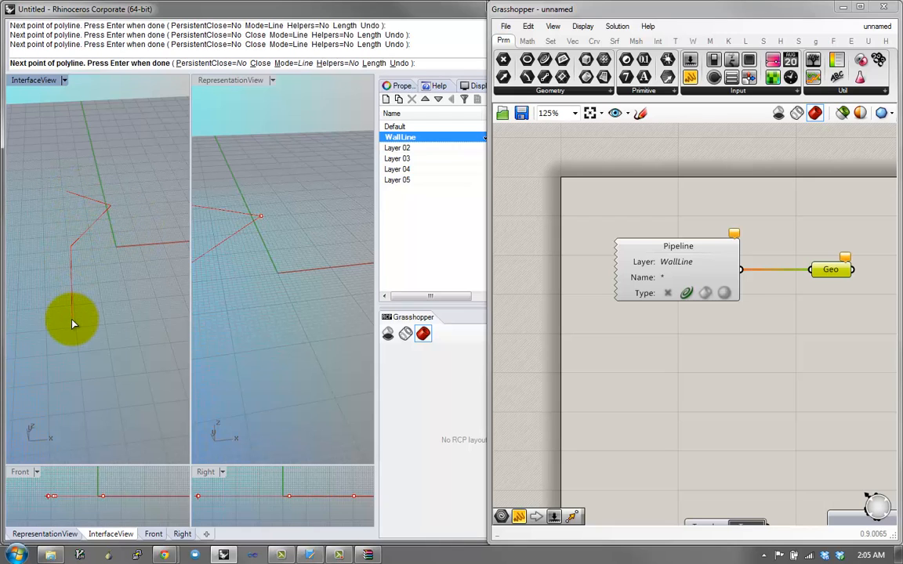
key("Return")
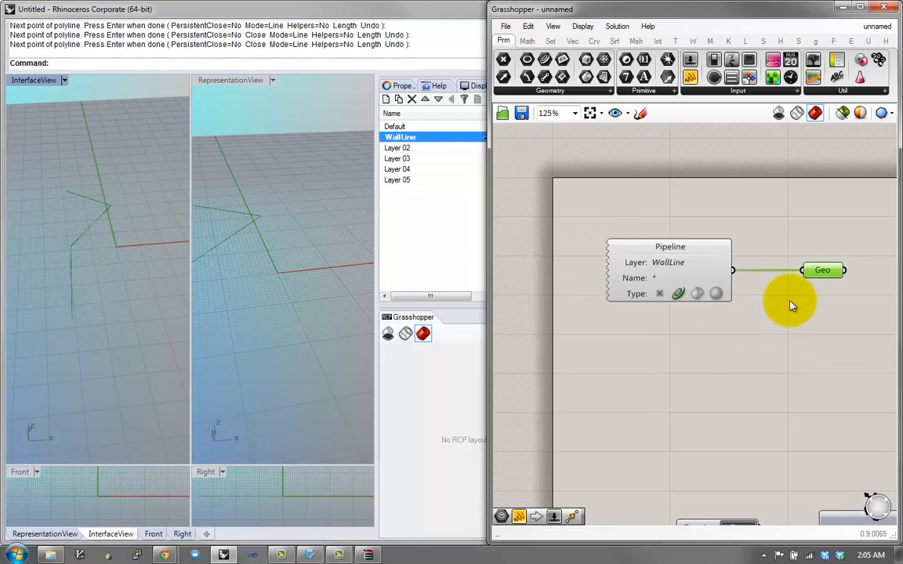
Nudge the Geo parameter slightly closer to the pipeline and inspect the data it inherits
left_click_drag(820, 273, 814, 275)
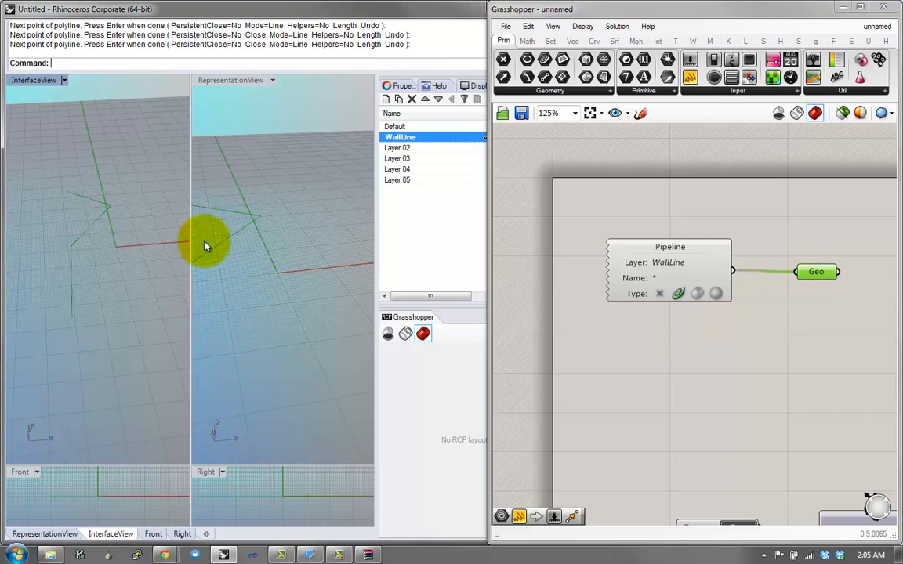
right_click_drag(124, 233, 149, 253)
mouse_move(831, 273)
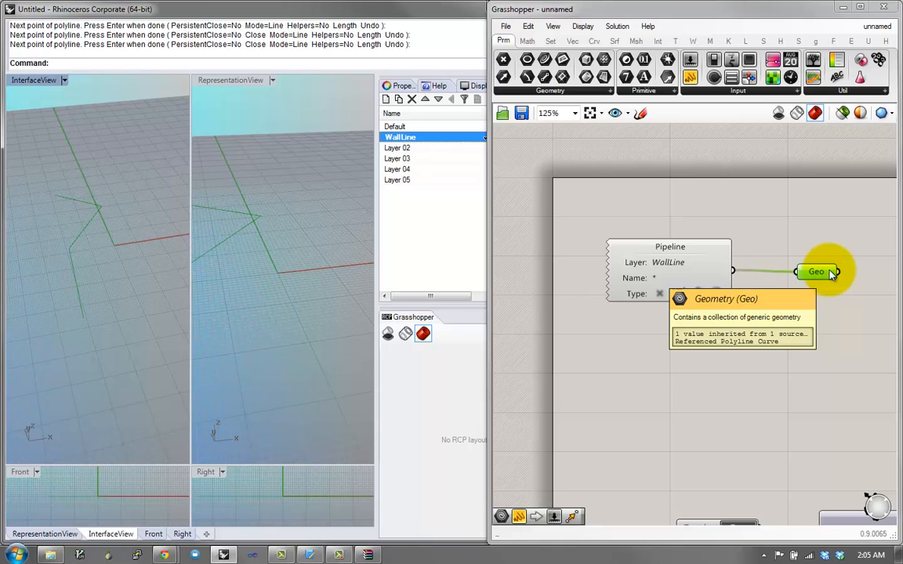
Add an Extrude component beyond the Geo parameter and connect Geo to its base input
right_click_drag(810, 298, 696, 319)
scroll(685, 312, "down", 2)
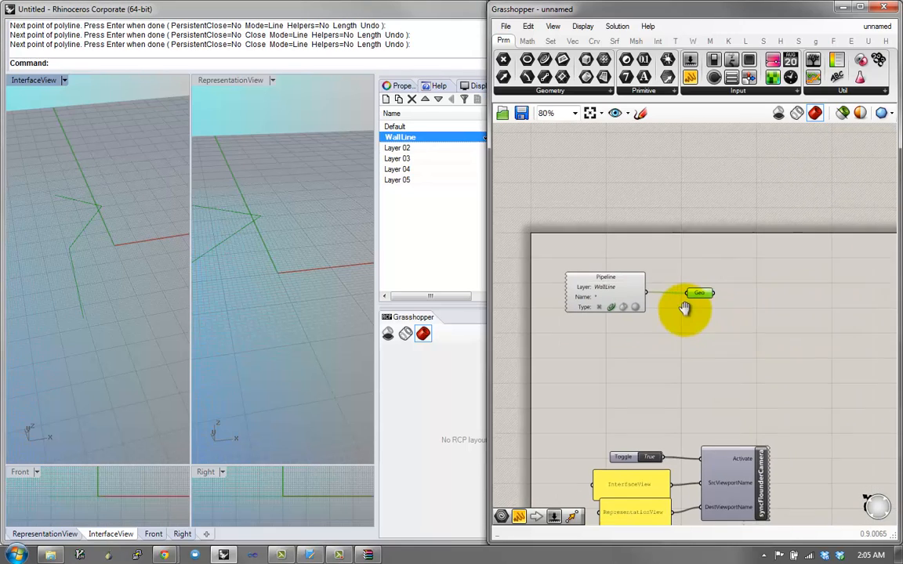
right_click_drag(165, 268, 121, 269)
right_click_drag(727, 310, 679, 351)
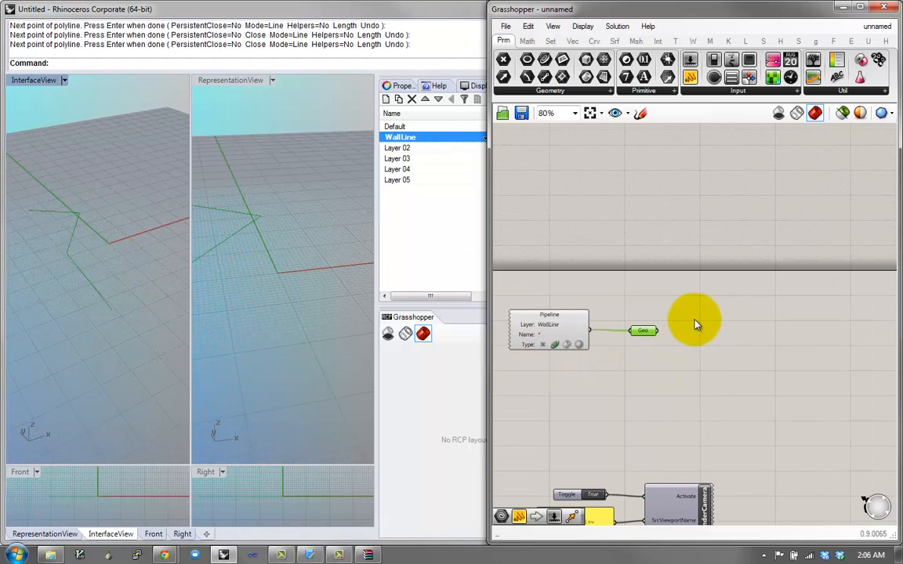
double_click(695, 319)
type("extr")
type("ud")
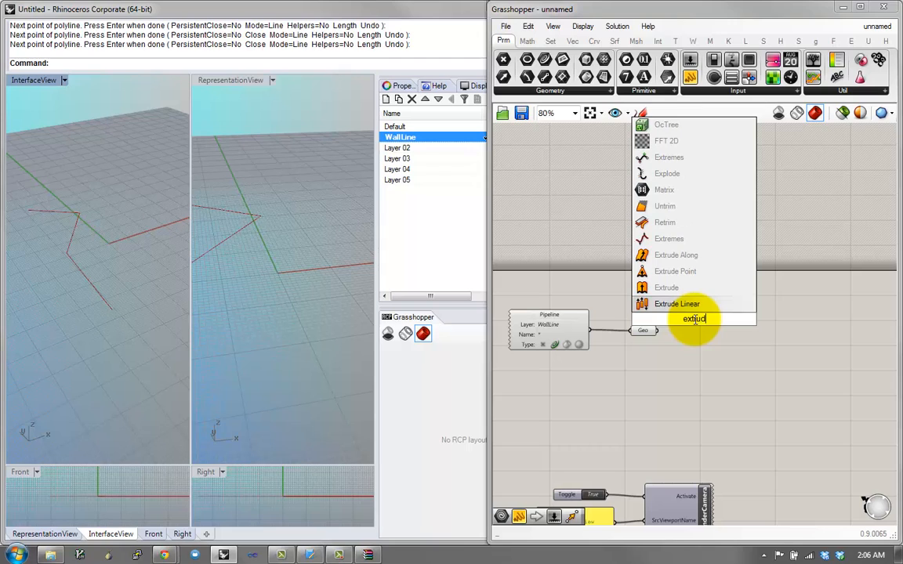
left_click(676, 290)
scroll(688, 331, "up", 3)
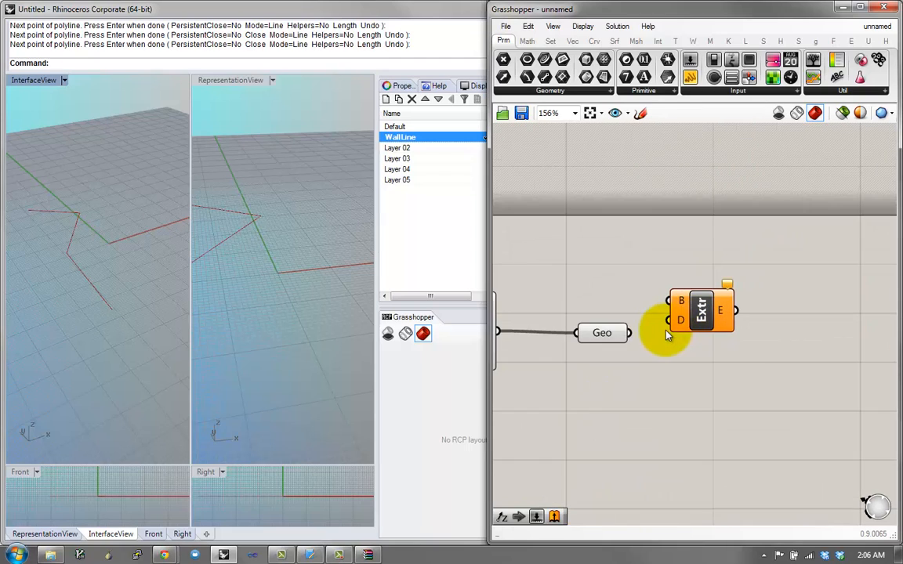
left_click_drag(603, 290, 591, 303)
left_click_drag(614, 303, 757, 333)
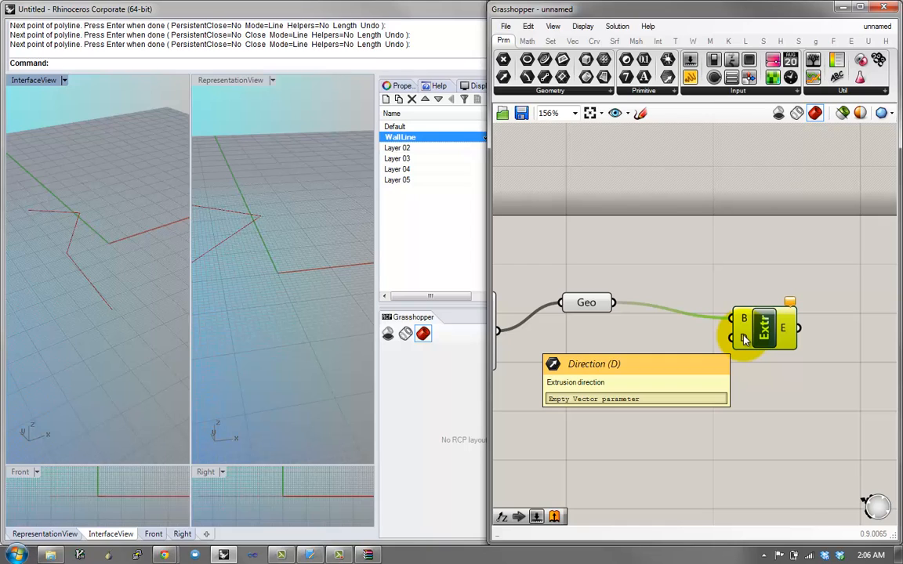
Add a Unit Z vector component and connect its output to the Extrude direction input
double_click(641, 379)
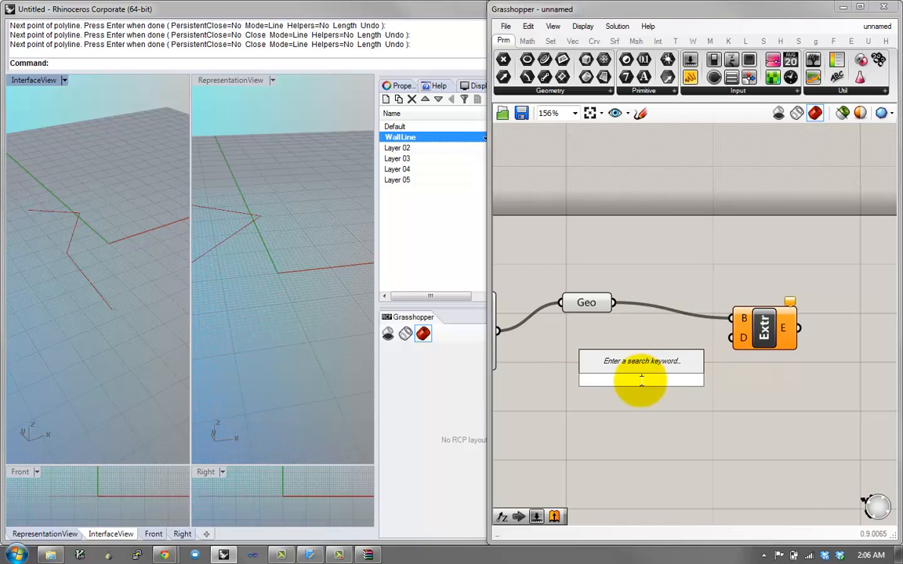
type("z")
left_click(638, 370)
left_click_drag(674, 381, 771, 347)
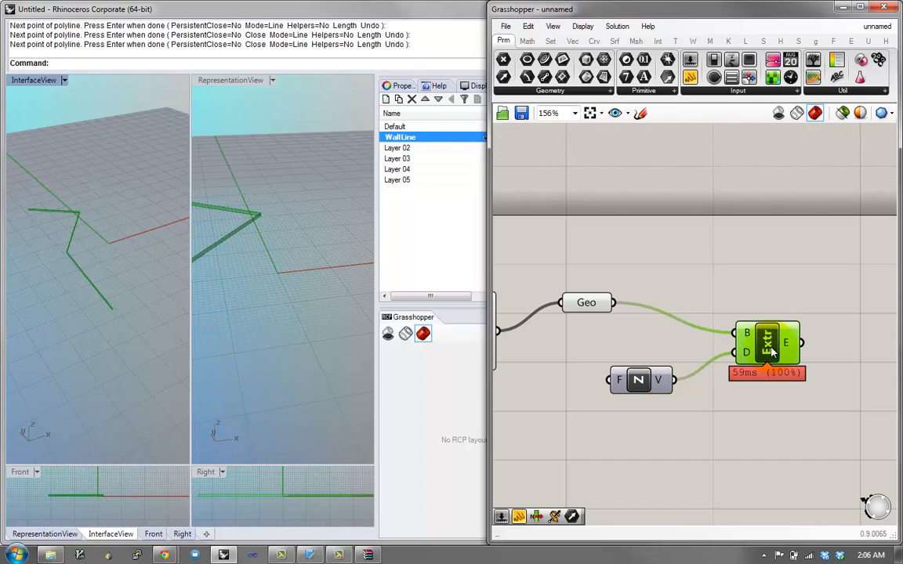
mouse_move(262, 267)
right_mouse_down()
mouse_move(243, 261)
mouse_move(293, 258)
mouse_move(274, 275)
right_mouse_up()
left_click(681, 458)
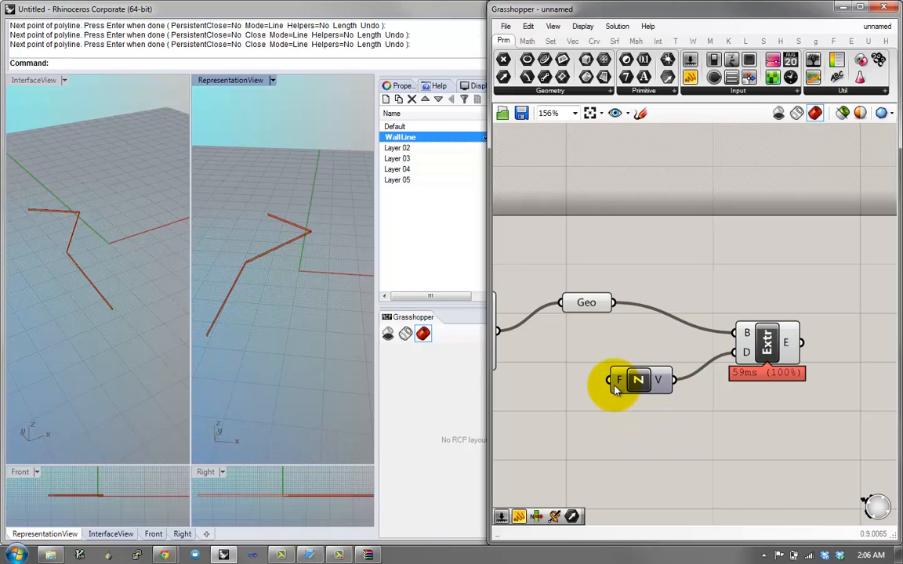
Create a number slider from the value 2 and connect it to the Unit Z factor input
left_click_drag(633, 385, 657, 376)
double_click(571, 414)
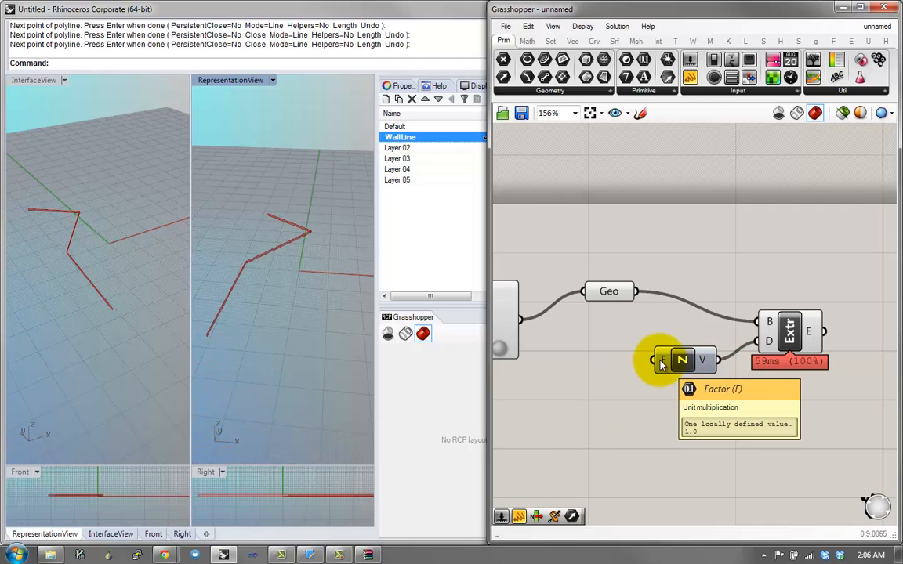
double_click(591, 387)
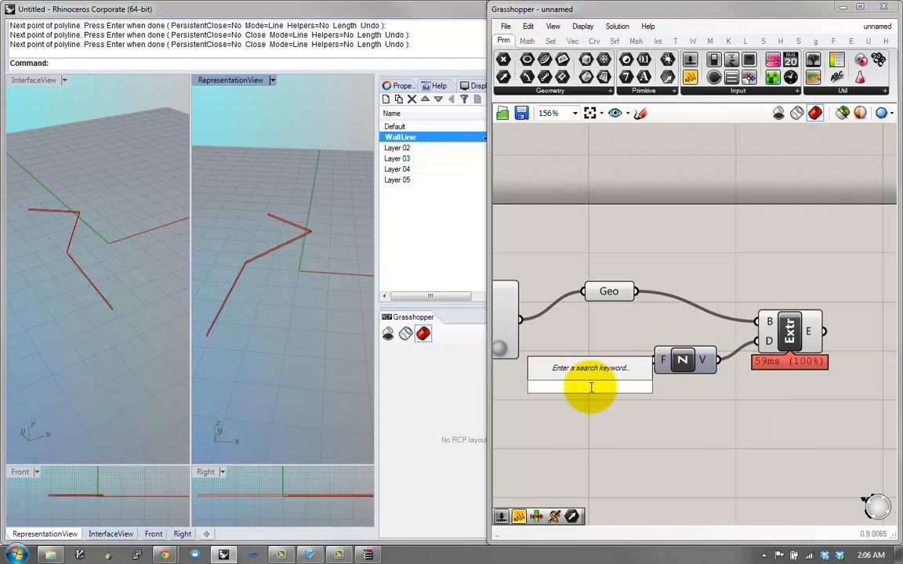
type("2")
key("Return")
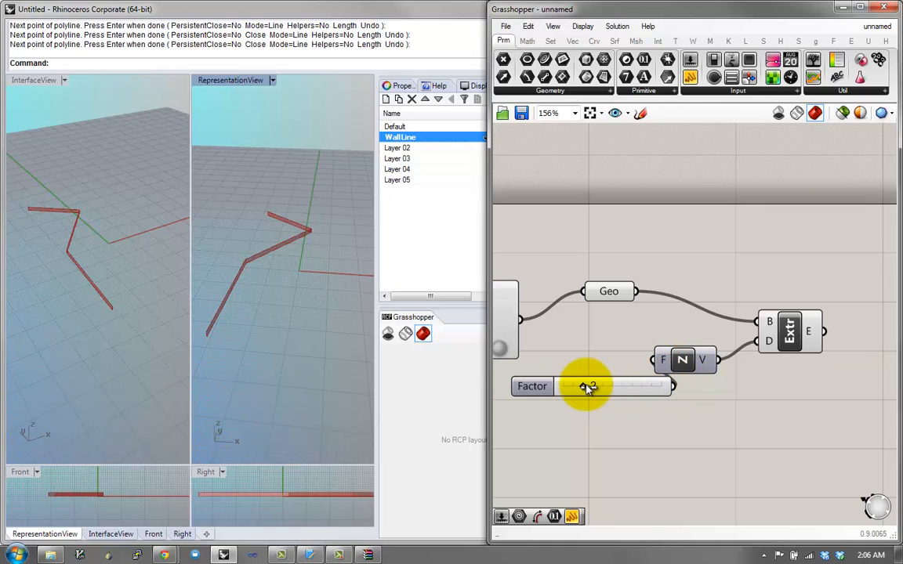
Set the Factor slider to 9 and move it clear of the Unit Z component, below the pipeline
mouse_move(589, 383)
left_mouse_down()
mouse_move(659, 389)
mouse_move(571, 387)
mouse_move(641, 387)
mouse_move(598, 388)
left_mouse_up()
left_click(537, 393)
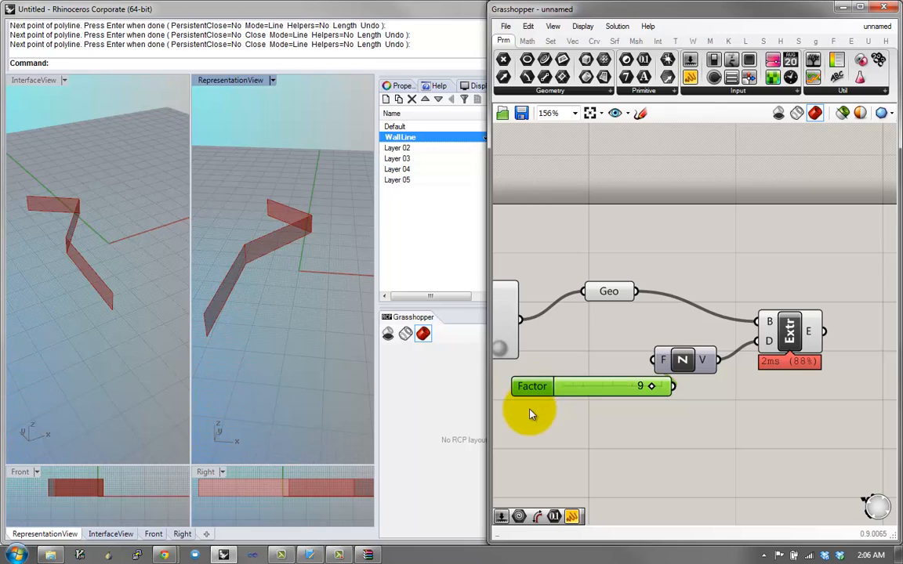
right_click_drag(532, 415, 587, 401)
left_click_drag(592, 377, 557, 400)
Change the Factor slider to real-number rounding with a maximum of 30
right_click(581, 397)
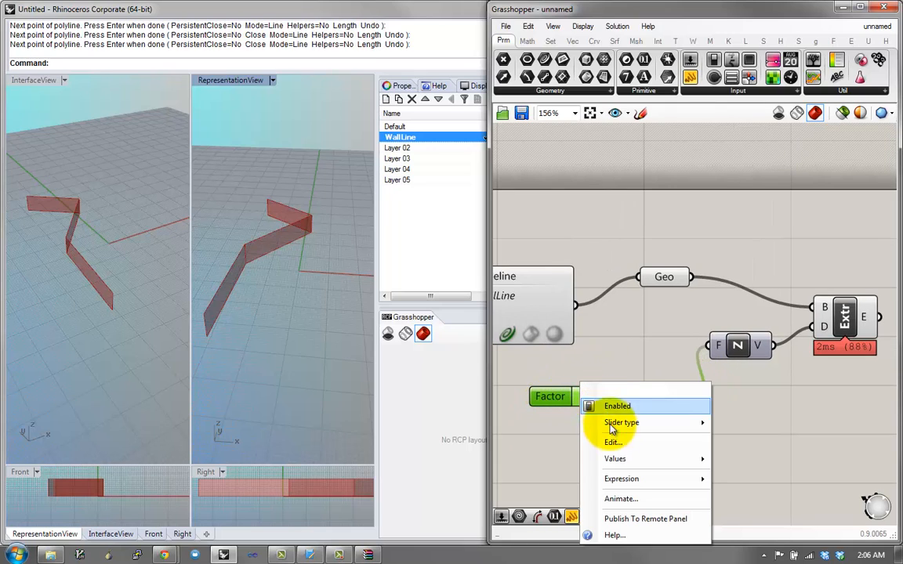
left_click(612, 444)
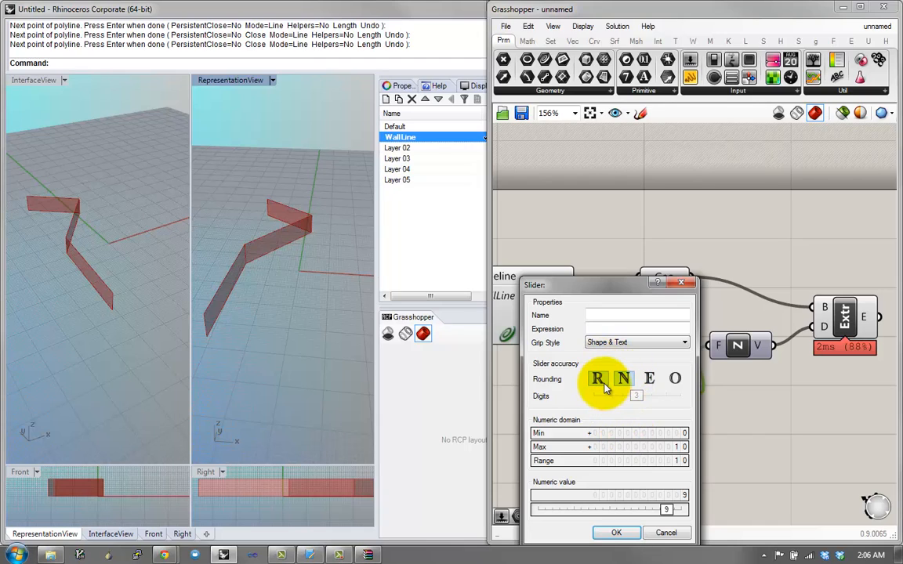
left_click(600, 380)
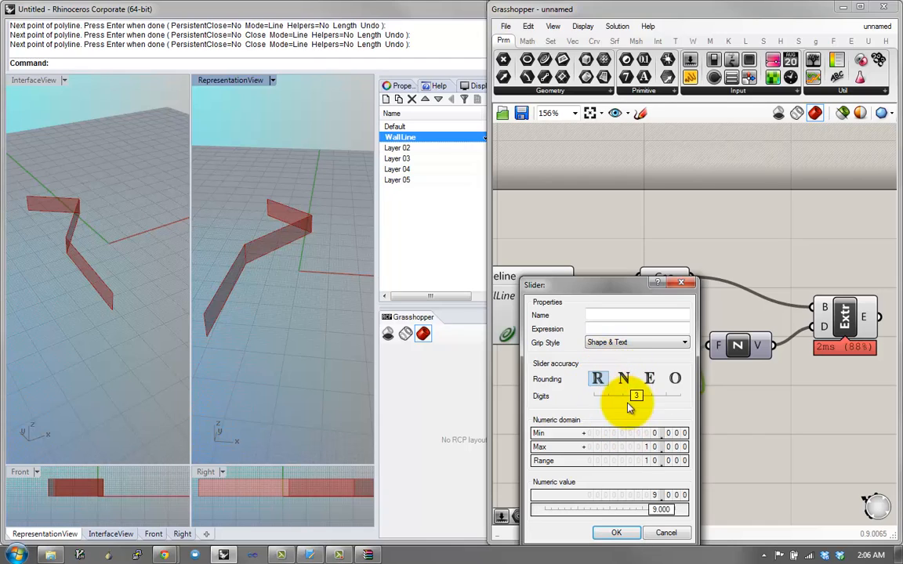
left_click_drag(648, 453, 650, 436)
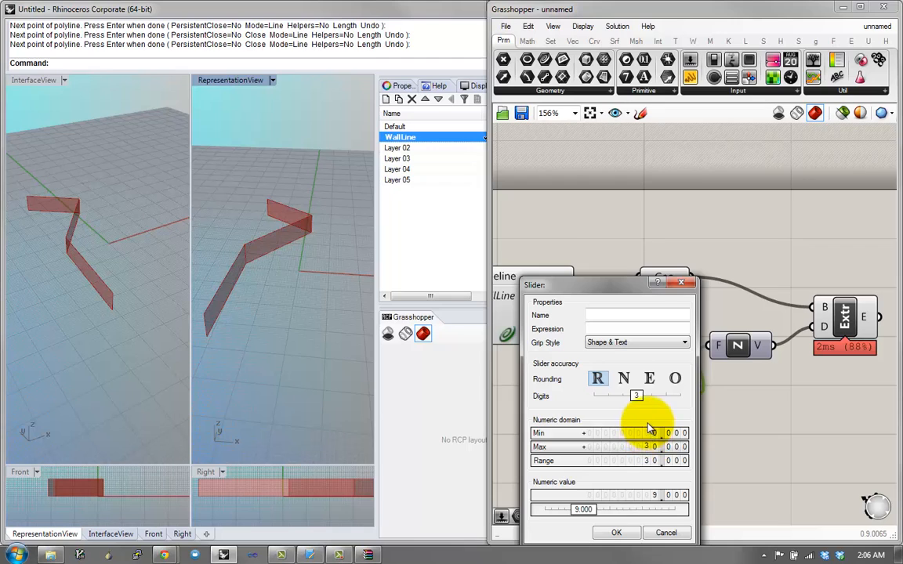
left_click(617, 533)
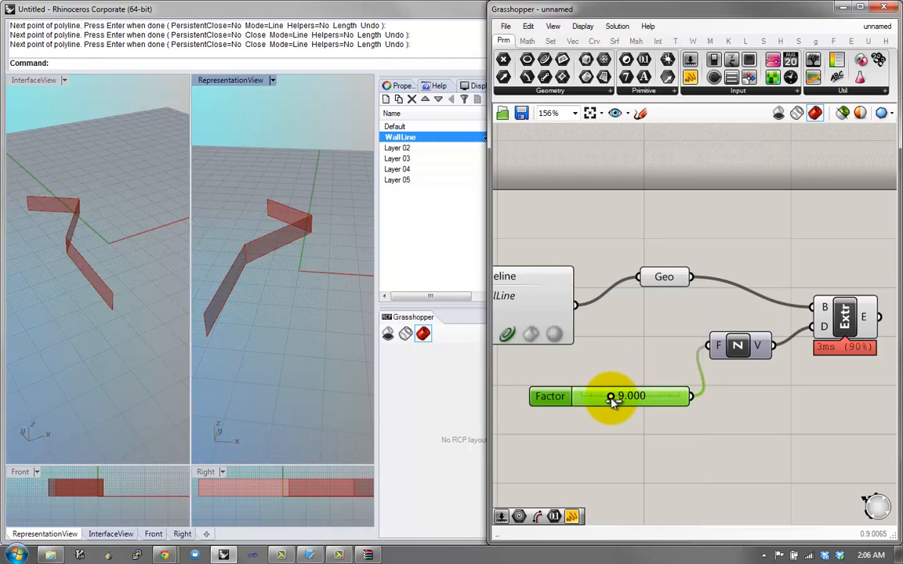
Set the Factor slider to 20.712 and tidy the positions of the Unit Z and Extrude components
left_click_drag(629, 402, 650, 395)
scroll(643, 392, "down", 2)
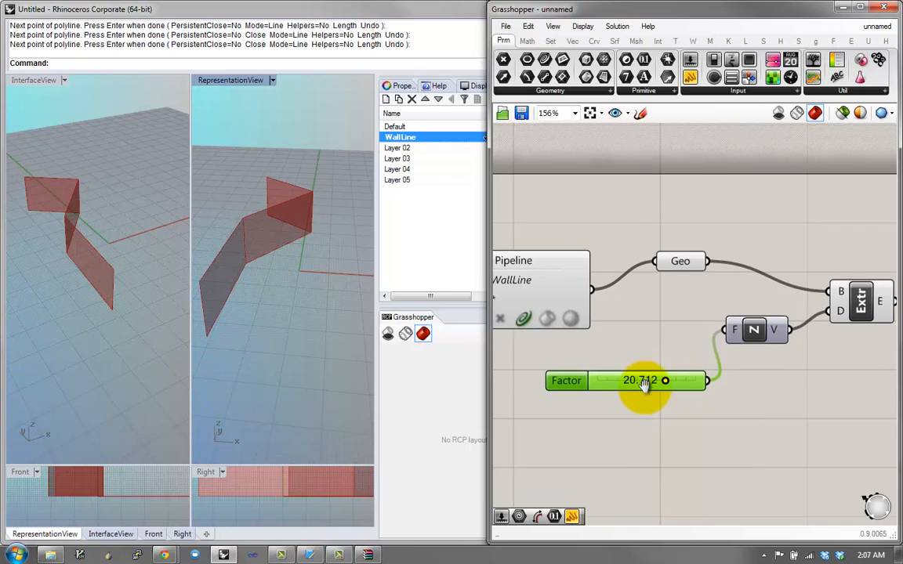
scroll(646, 389, "down", 1)
scroll(715, 380, "up", 1)
left_click_drag(698, 359, 704, 351)
left_click_drag(768, 335, 786, 326)
left_click(668, 312)
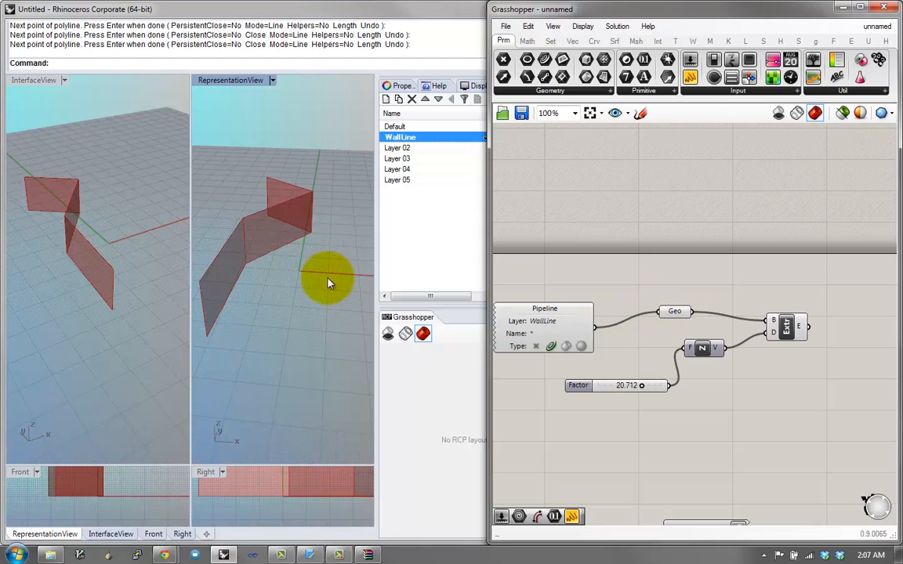
Draw a second four-point wall polyline in the InterfaceView, on the side of the first wall nearer the red axis
right_click_drag(328, 283, 330, 336)
key("Return")
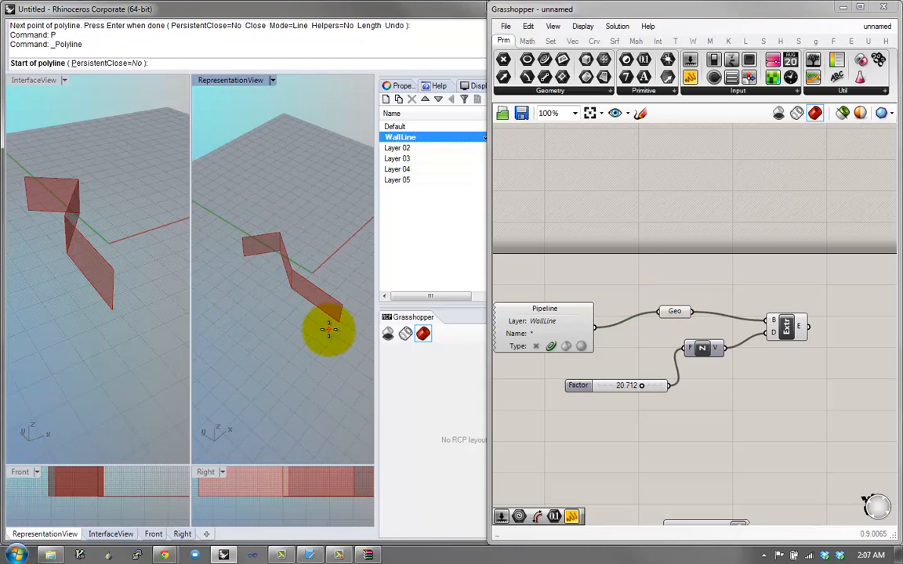
left_click(93, 387)
left_click(131, 346)
left_click(141, 264)
left_click(111, 233)
key("Return")
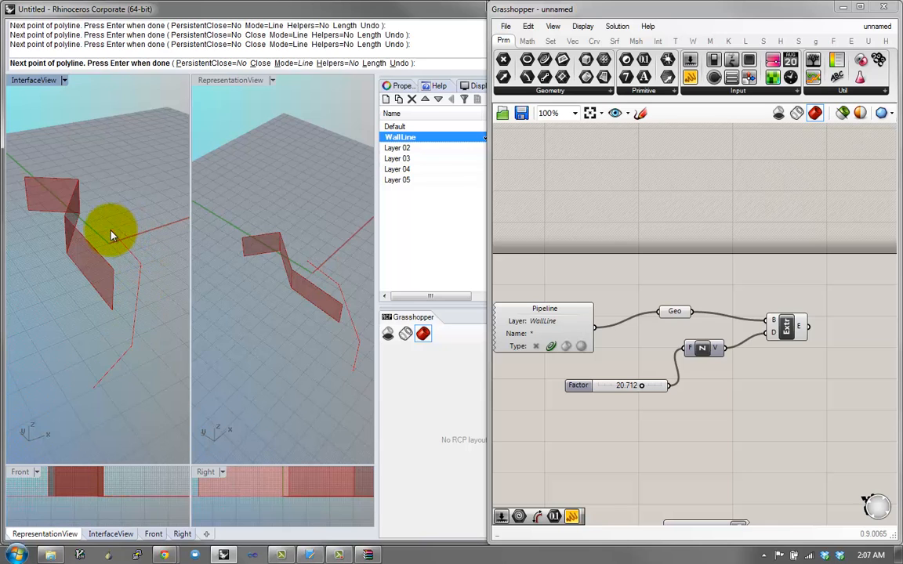
Draw a third wall polyline that runs along the outer side of the first wall and bends around its far end
right_click_drag(116, 264, 45, 327)
key("Return")
left_click(45, 326)
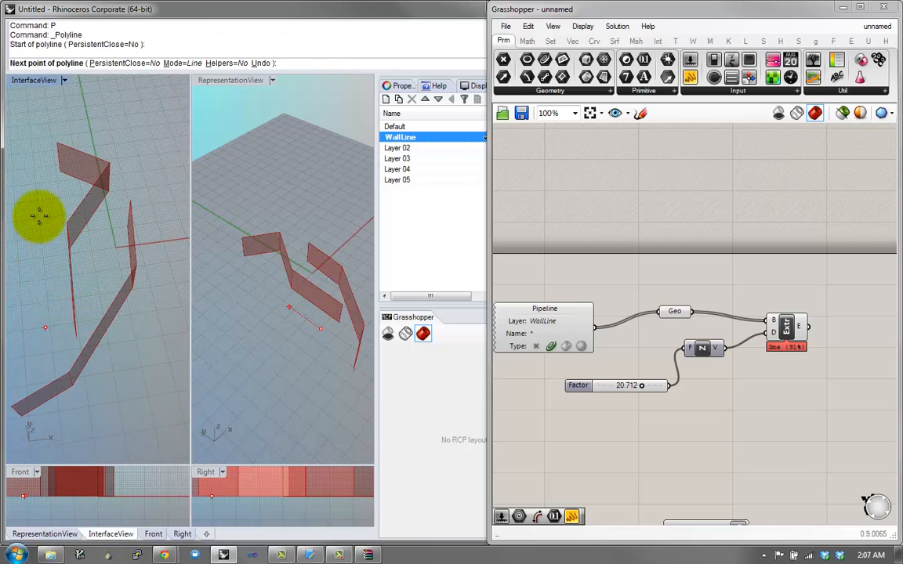
left_click(38, 214)
left_click(58, 192)
left_click(36, 116)
left_click(111, 117)
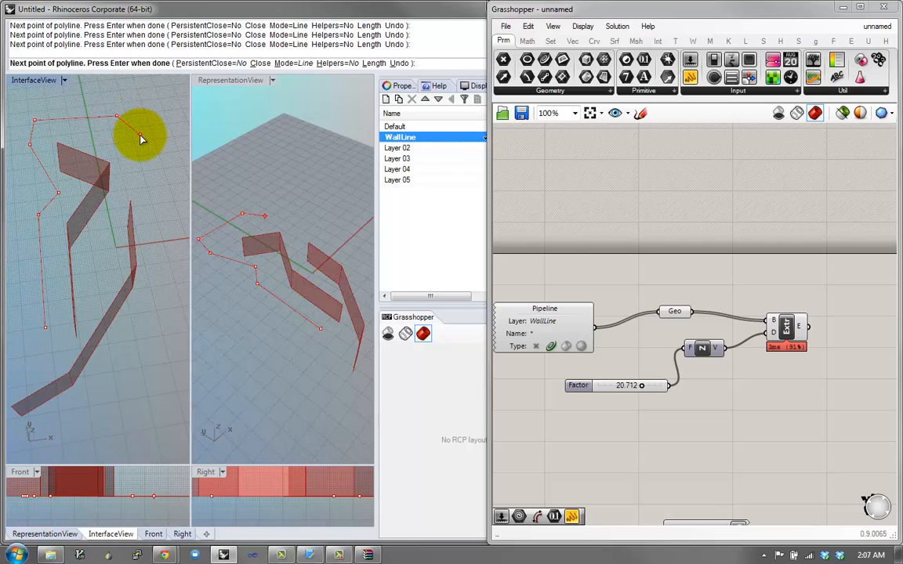
left_click(141, 139)
key("Return")
Draw a fourth, six-point wall polyline outside the third wall and around the near end of the existing walls
right_click_drag(139, 288, 129, 316)
type("p")
key("Return")
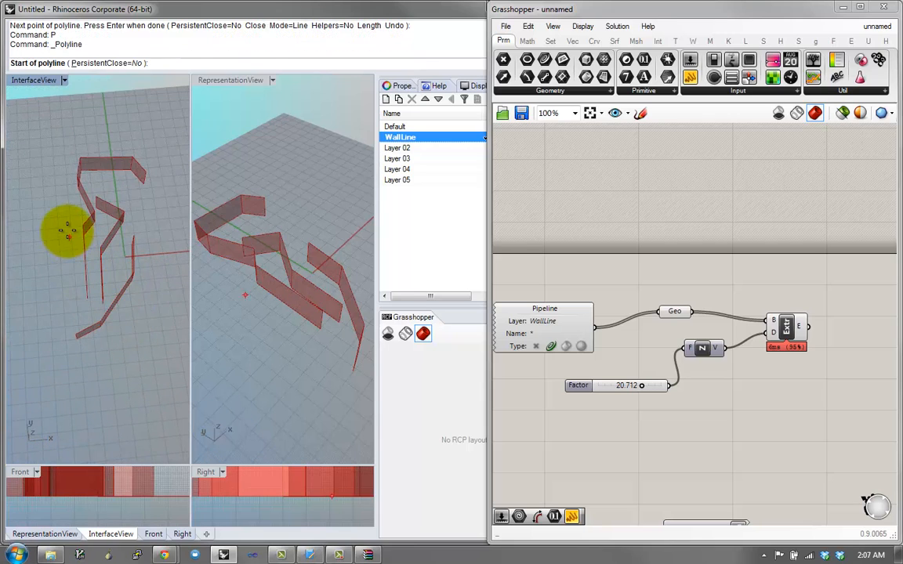
left_click(68, 232)
left_click(63, 308)
left_click(47, 321)
left_click(47, 356)
left_click(81, 359)
left_click(123, 335)
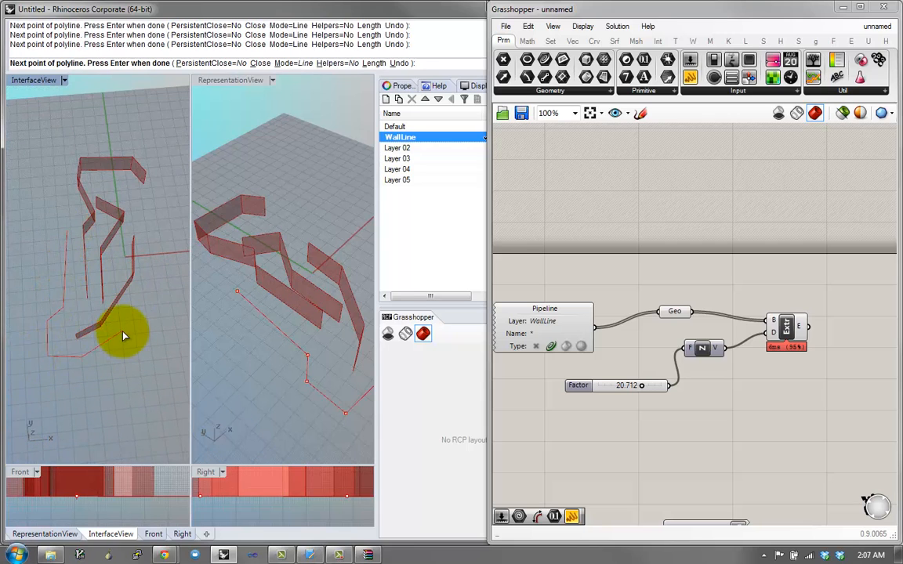
key("Return")
Draw a fifth, six-point zigzag wall polyline on the open ground outside the fourth wall
right_click_drag(123, 337, 61, 304)
type("p")
key("Return")
left_click(105, 199)
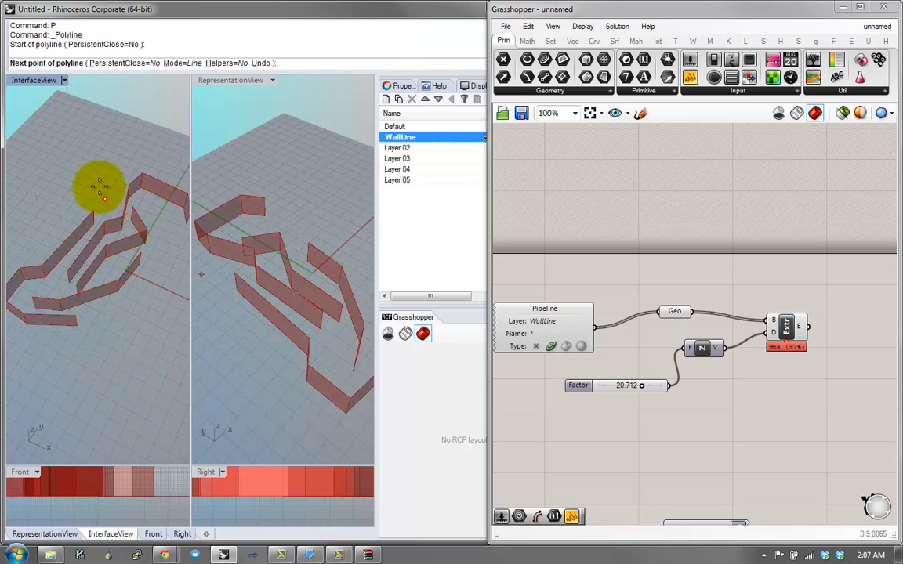
left_click(90, 171)
left_click(59, 192)
left_click(69, 215)
left_click(38, 262)
left_click(34, 235)
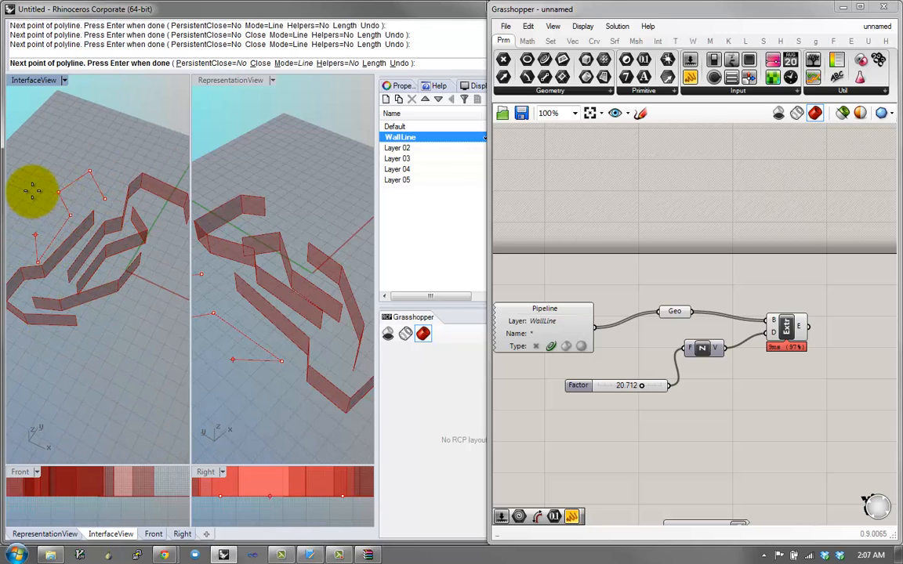
key("Return")
Draw a wall polyline from the third wall's open end around the second wall to the fourth wall's end
right_click_drag(59, 217, 134, 232)
type("p")
key("Return")
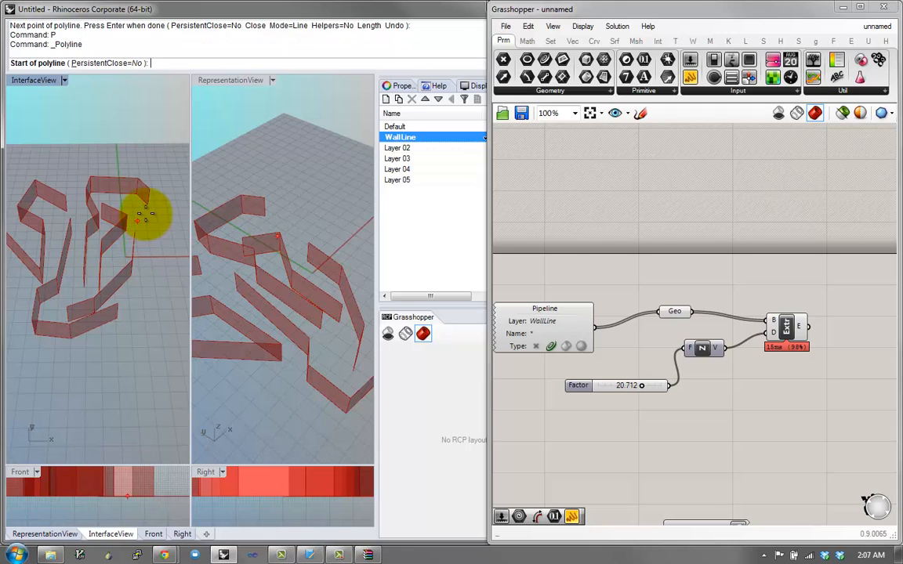
left_click(147, 206)
left_click(160, 256)
left_click(146, 327)
left_click(119, 339)
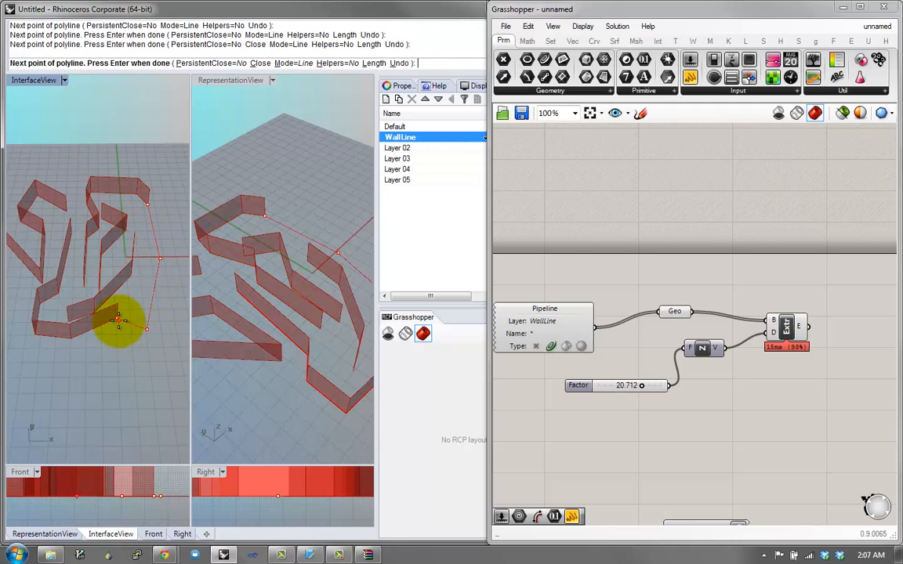
left_click(115, 312)
key("Return")
Draw a short three-point wall polyline inside the enclosed far end, finishing near the second wall
right_click_drag(118, 294, 94, 262)
type("p")
key("Return")
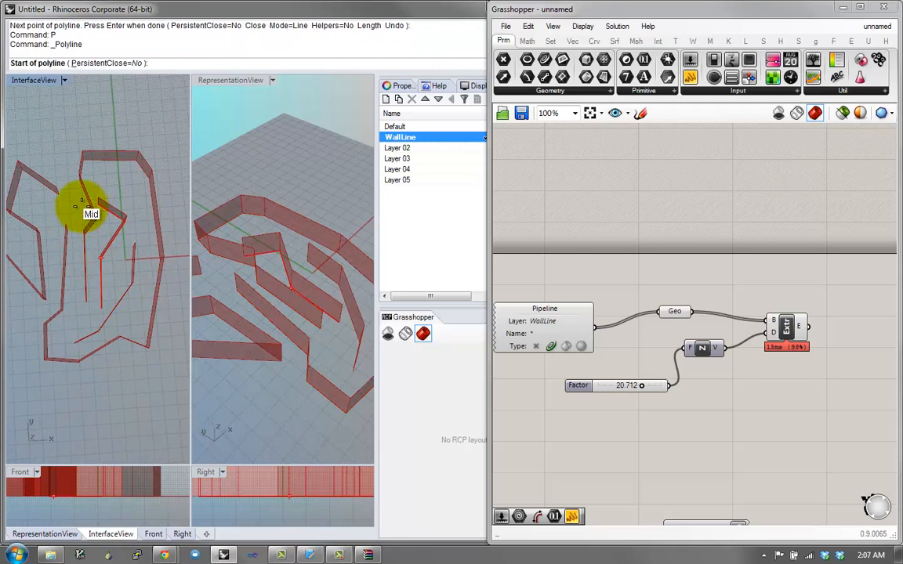
right_click_drag(91, 210, 113, 140)
left_click(116, 145)
left_click(126, 193)
left_click(125, 232)
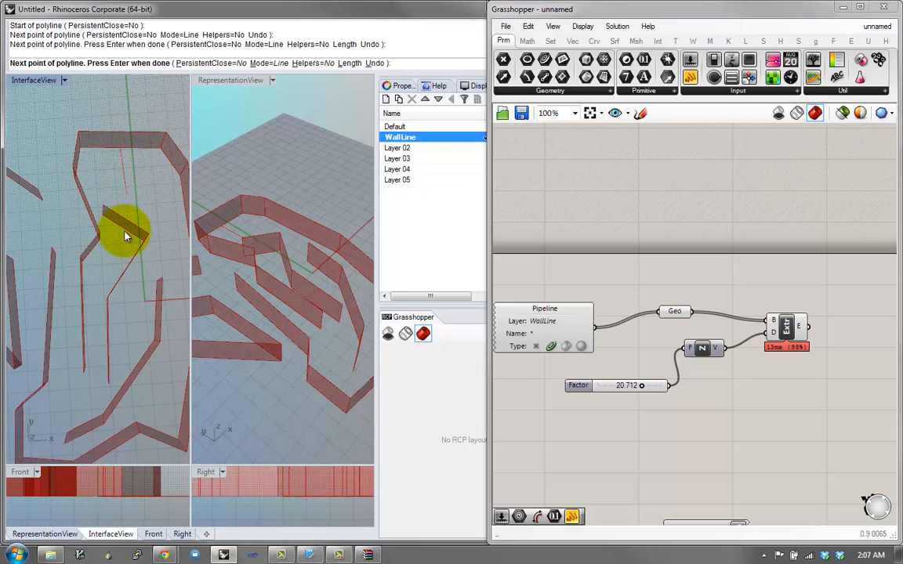
right_click_drag(115, 235, 107, 265)
key("Return")
scroll(56, 251, "up", 3)
scroll(79, 282, "up", 5)
type("p")
key("Return")
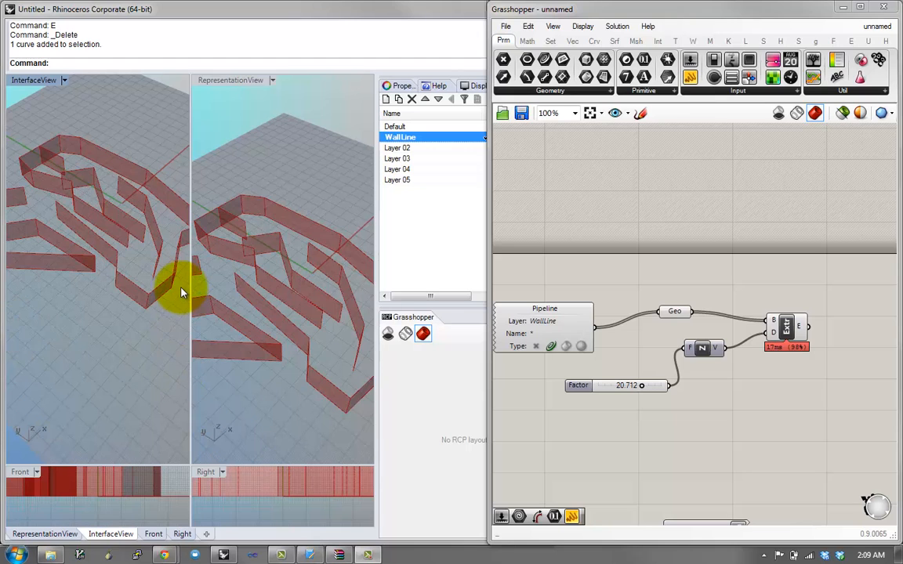
Turn on the control points of the outer wall polyline around the near end with PointsOn
right_click_drag(94, 300, 148, 365)
left_click_drag(95, 310, 94, 308)
right_click_drag(94, 309, 91, 323)
left_click_drag(162, 355, 94, 308)
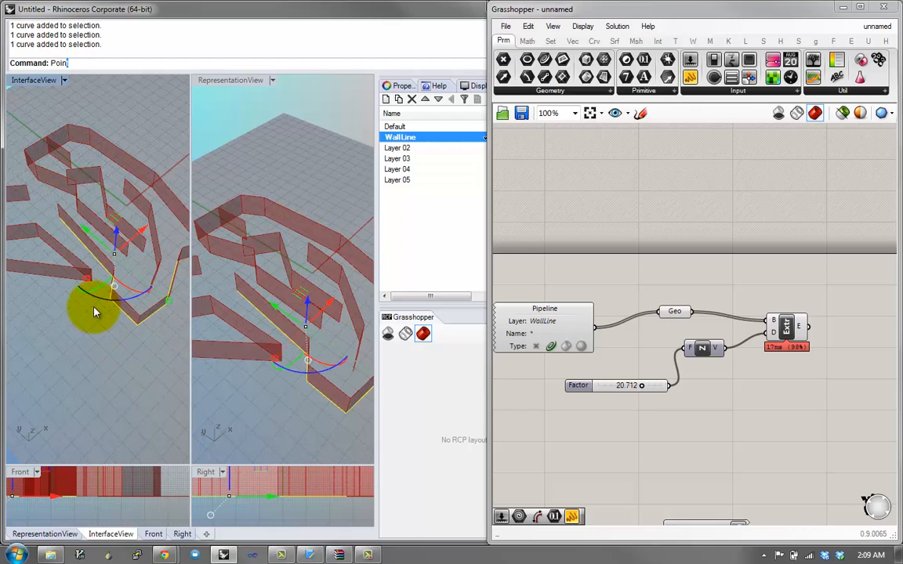
type("ton")
key("Return")
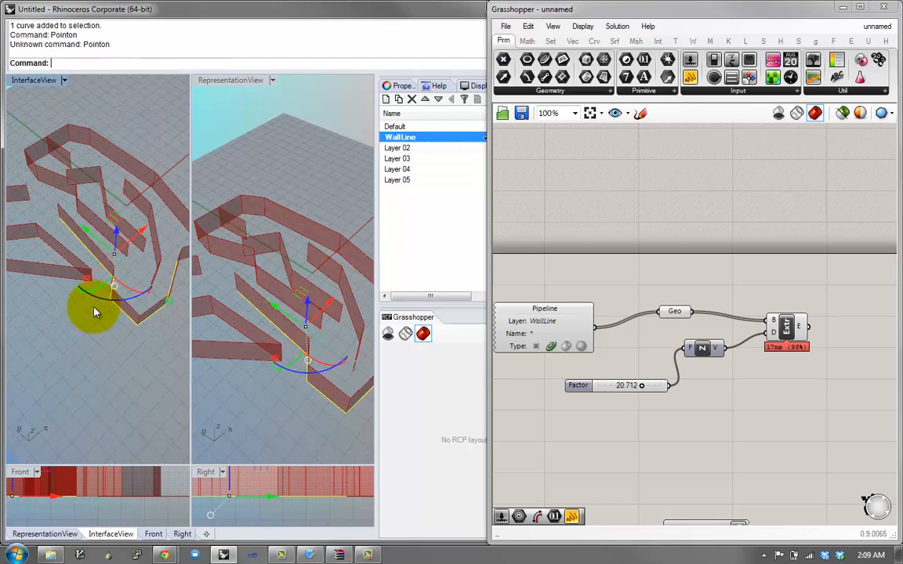
type("PointsOn")
key("Return")
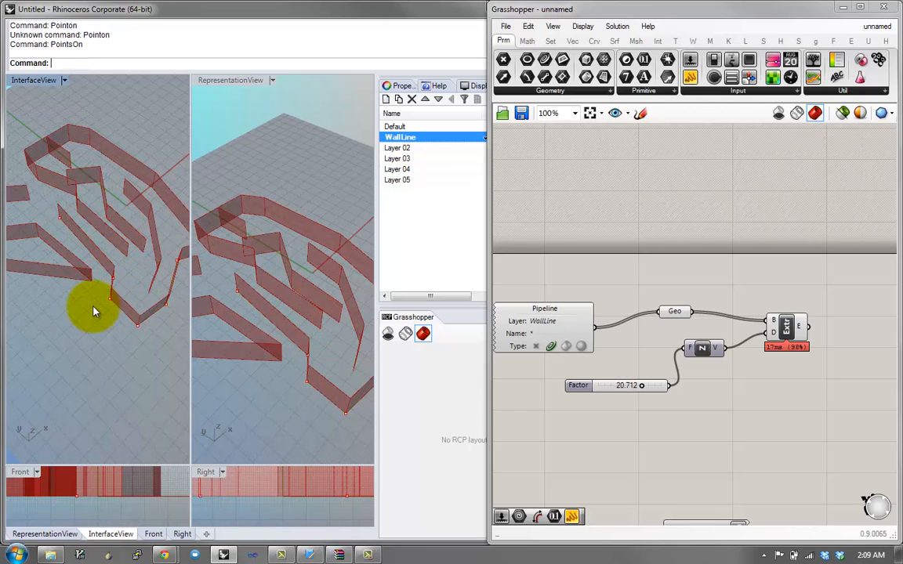
Move the polyline's two near corner points outward, away from the other walls
left_click_drag(83, 280, 84, 275)
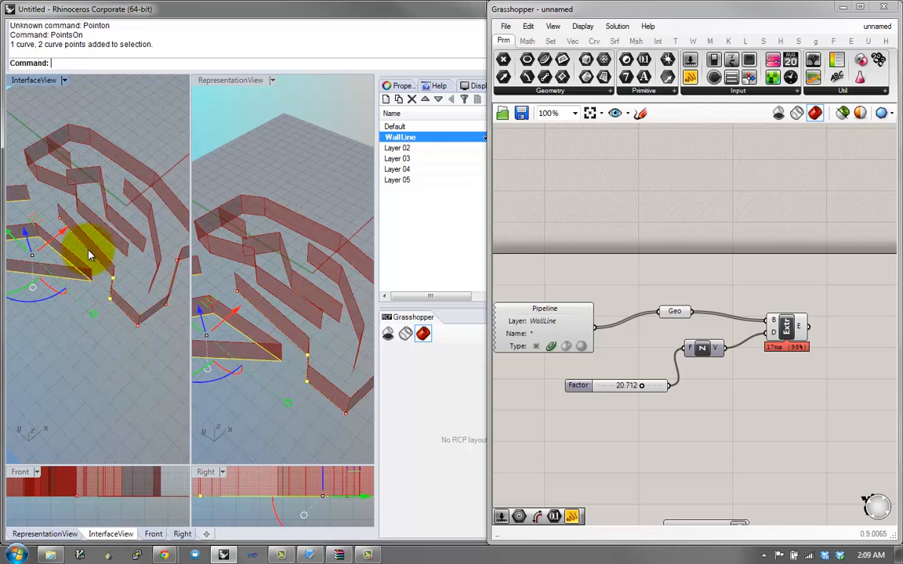
left_click_drag(146, 341, 143, 416)
left_click(144, 417)
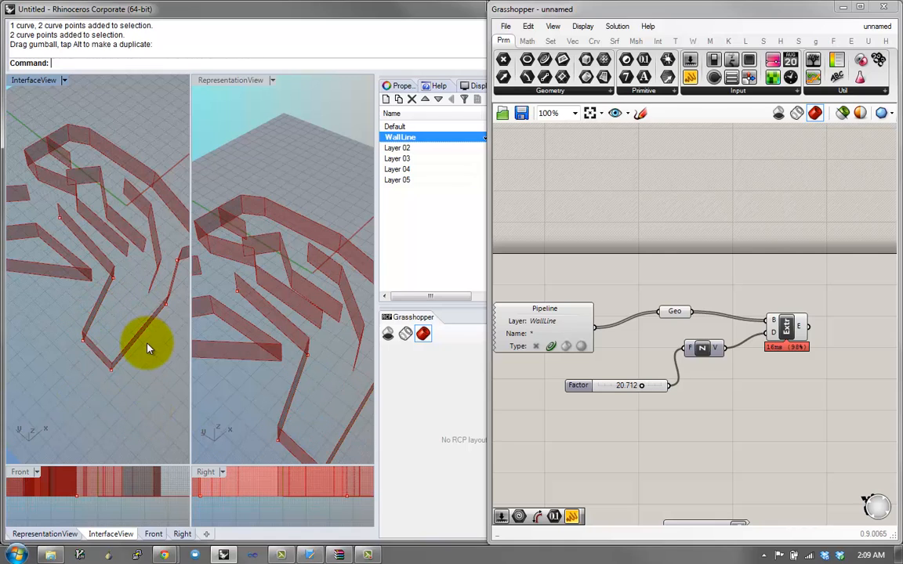
Draw a zigzag wall polyline from the near corner of the reshaped wall across the open ground, around the outside of the existing walls
right_click_drag(148, 346, 134, 343)
type("P")
key("Return")
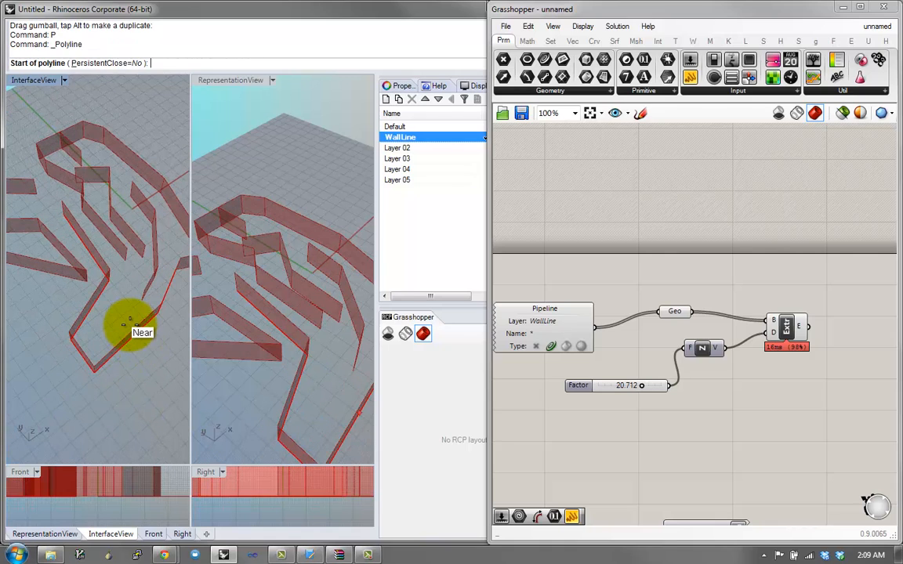
left_click(99, 373)
left_click(35, 329)
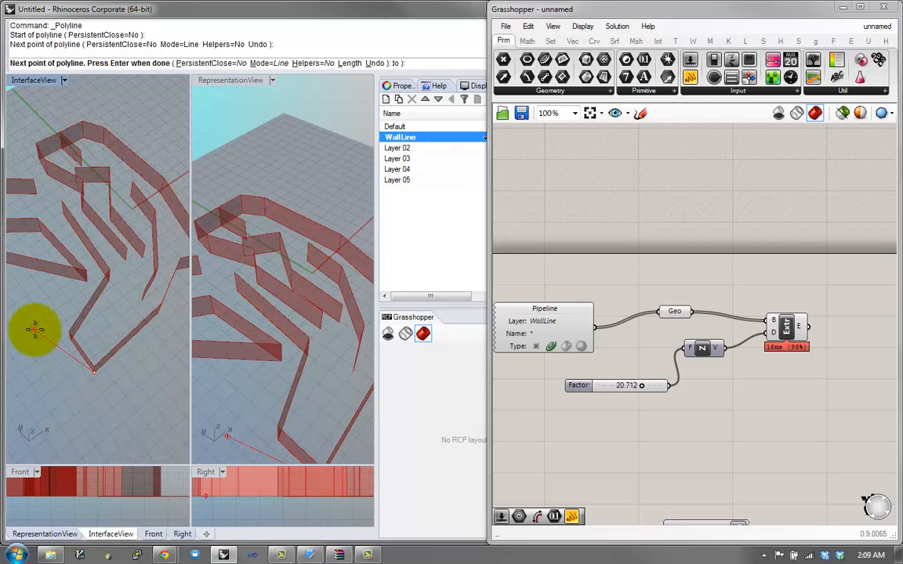
right_click_drag(26, 362, 112, 331, "shift")
left_click(132, 337)
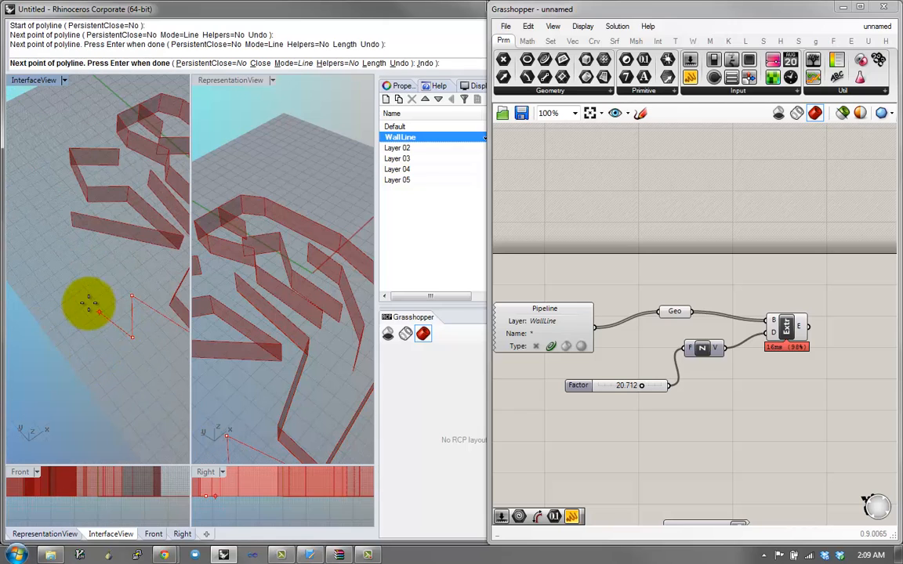
left_click(89, 303)
left_click(114, 263)
left_click(74, 258)
left_click(50, 216)
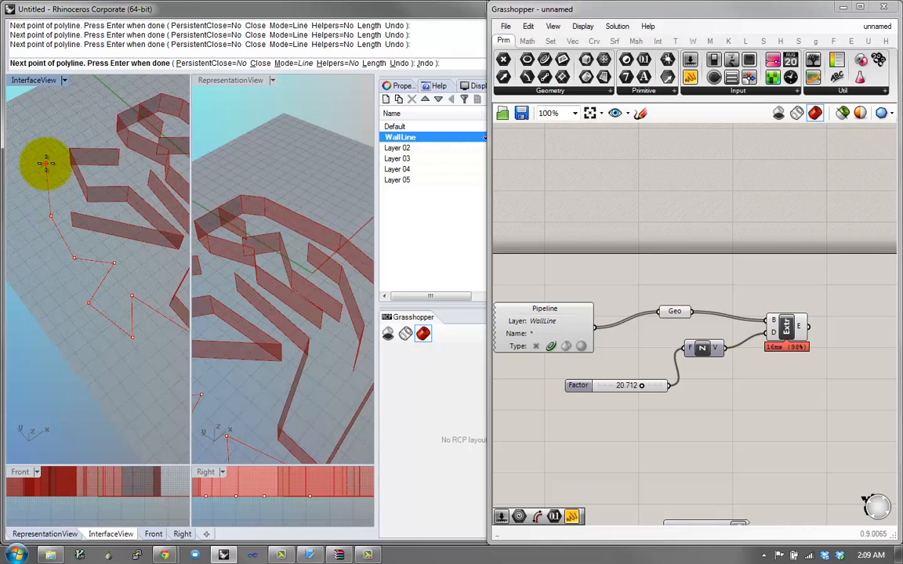
right_click(48, 169)
Draw a five-point wall polyline that cuts across the walls to the far side and returns around their outer side
right_click_drag(131, 251, 67, 280)
type("P")
key("Return")
left_click(153, 362)
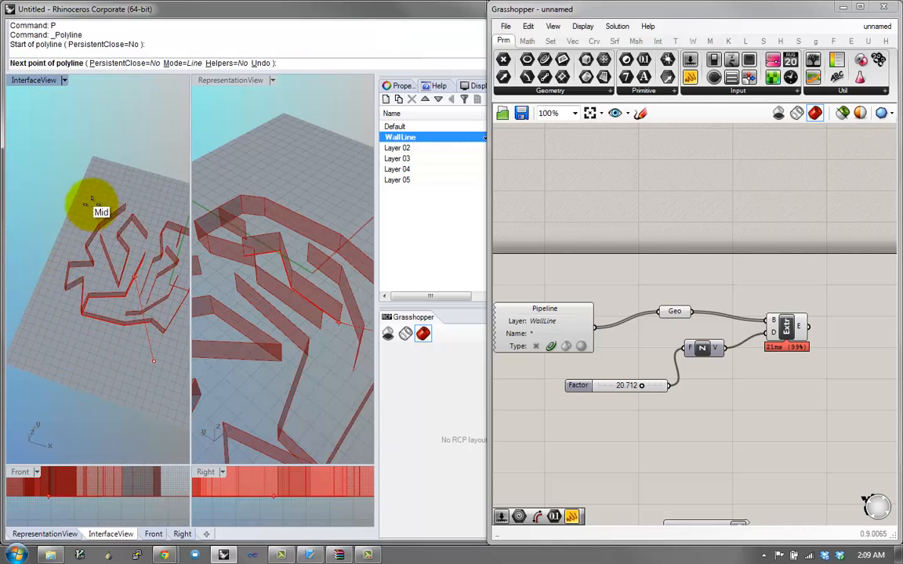
left_click(92, 189)
left_click(49, 250)
left_click(45, 352)
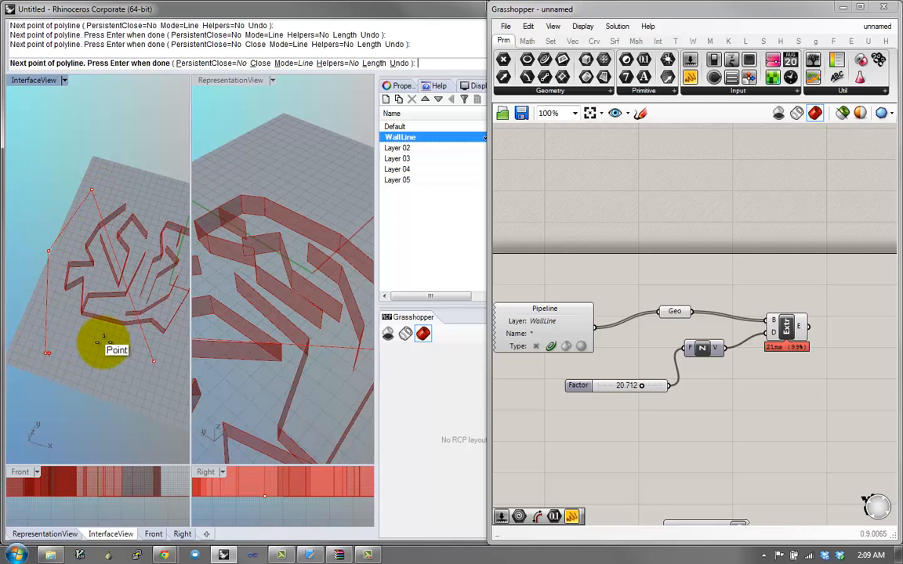
left_click(103, 342)
right_click(104, 355)
Draw a long wall polyline from beyond the grid diagonally across all walls, with a sharp bend back on the opposite side
right_click_drag(115, 342, 60, 322)
type("P")
key("Return")
left_click(29, 145)
left_click(137, 371)
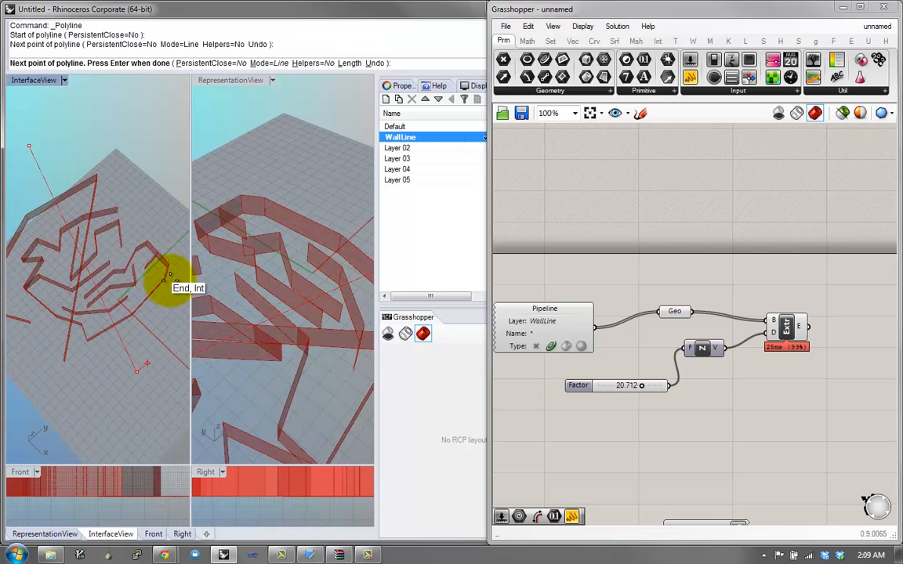
left_click(185, 233)
right_click(136, 349)
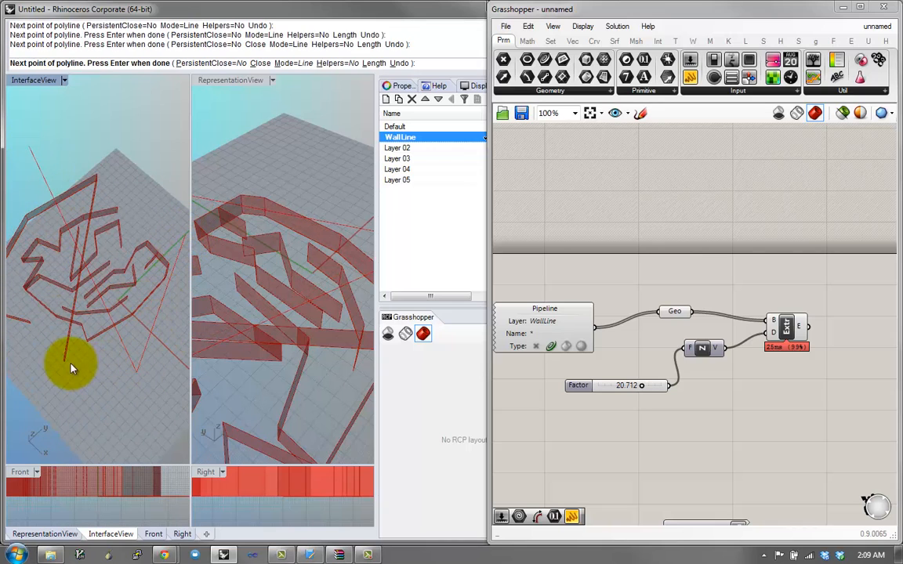
right_click_drag(70, 368, 110, 329)
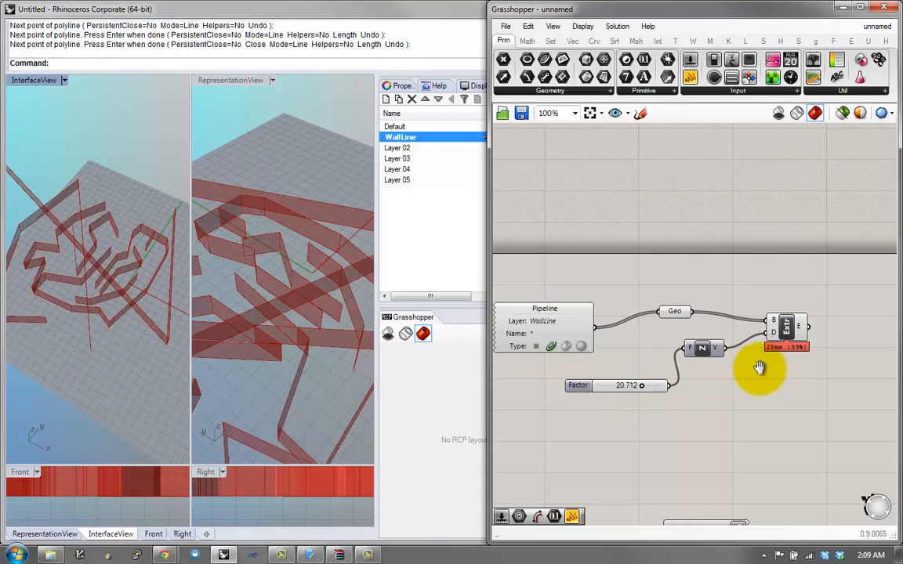
Rename the Factor slider WallHeight and publish it to the remote panel
right_click_drag(787, 376, 737, 367)
right_click_drag(787, 324, 809, 298)
scroll(809, 299, "down", 2)
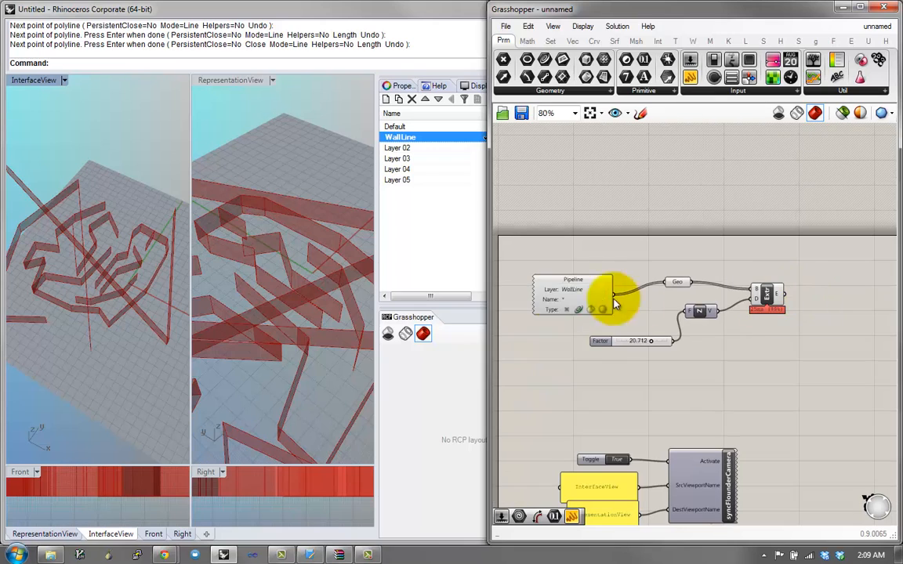
right_click_drag(184, 321, 28, 278)
left_click(765, 298)
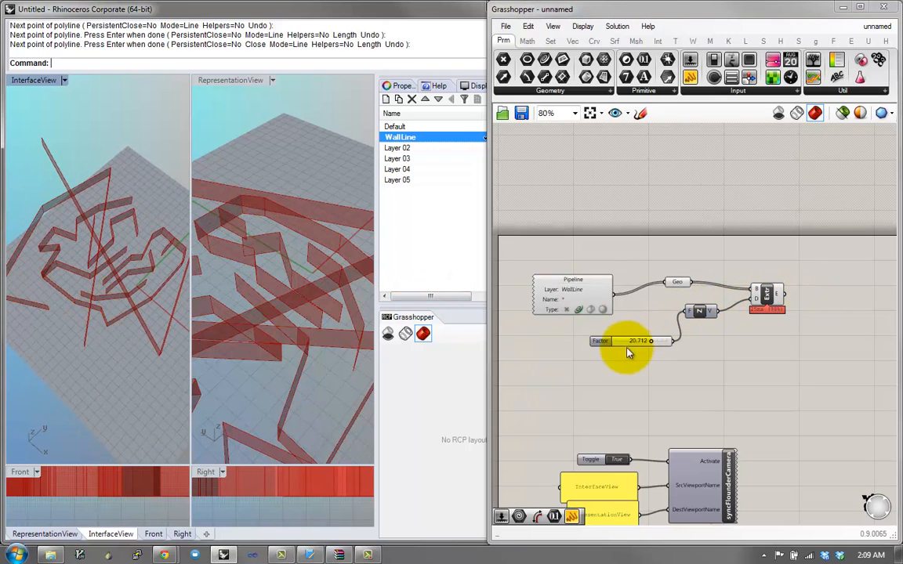
left_click_drag(598, 345, 589, 340)
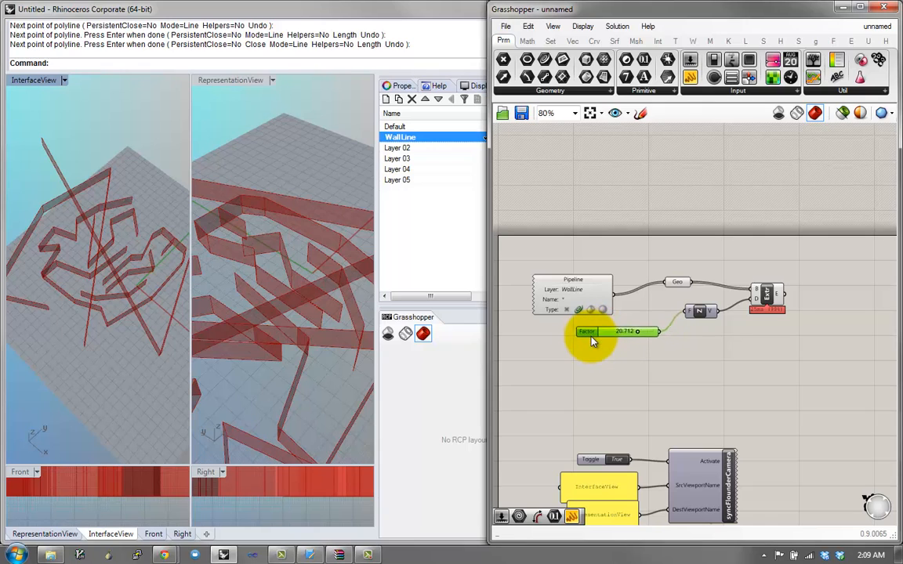
scroll(596, 362, "up", 3)
right_click(589, 369)
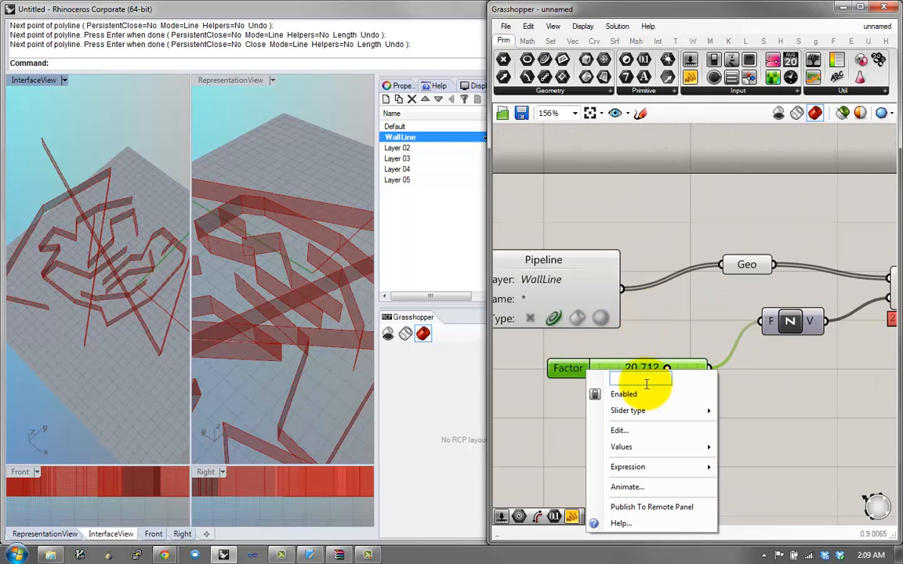
type("WallHeigh")
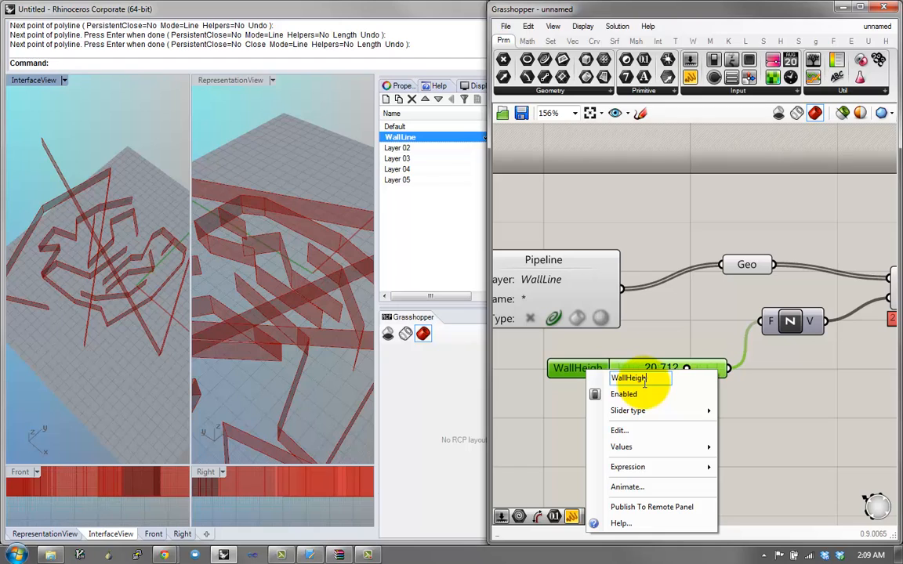
type("t")
key("Return")
right_click(584, 376)
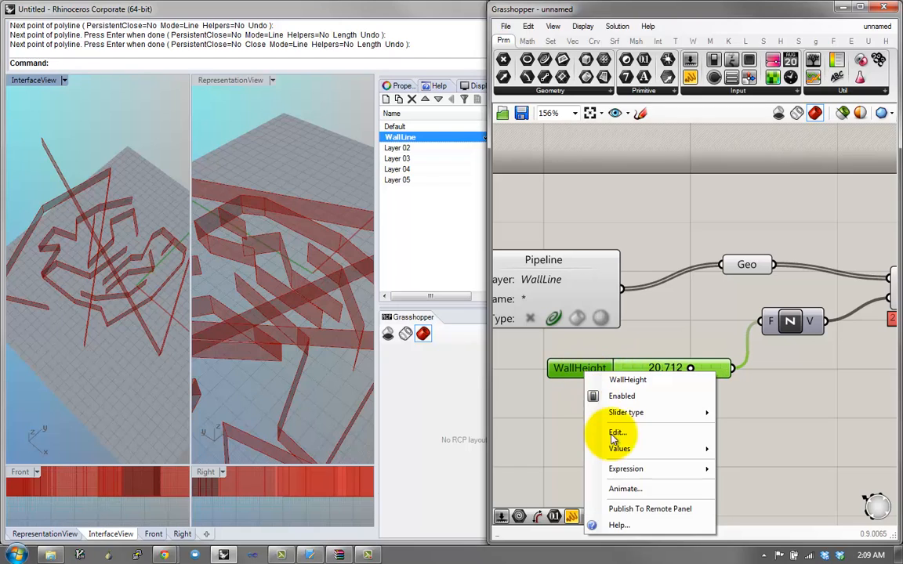
left_click(631, 506)
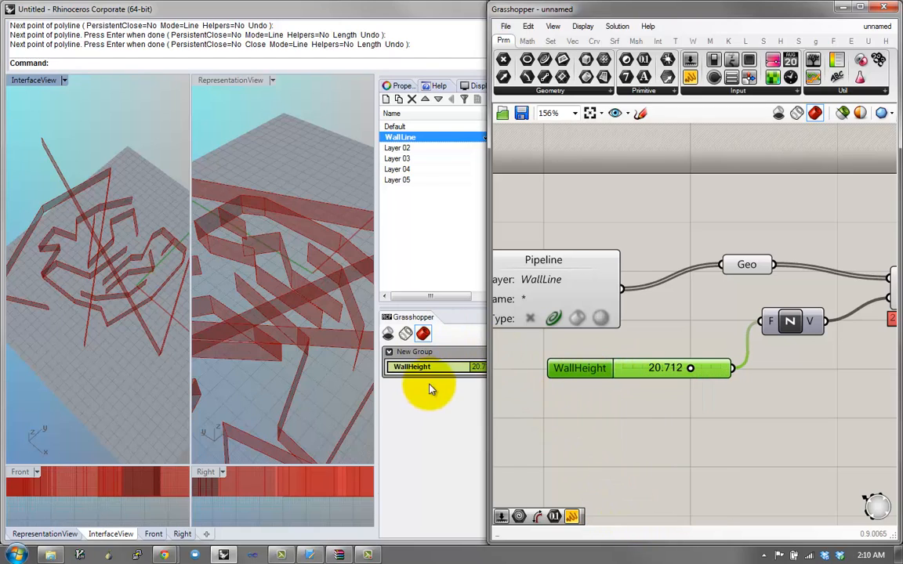
Hide the Remote Control Panel and show it again
left_click(552, 26)
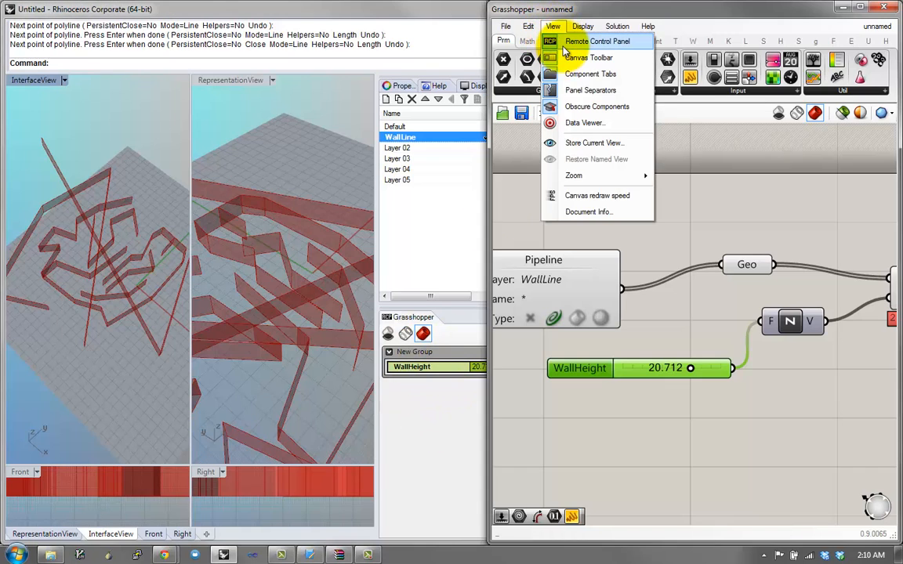
left_click(563, 47)
left_click(554, 29)
left_click(562, 42)
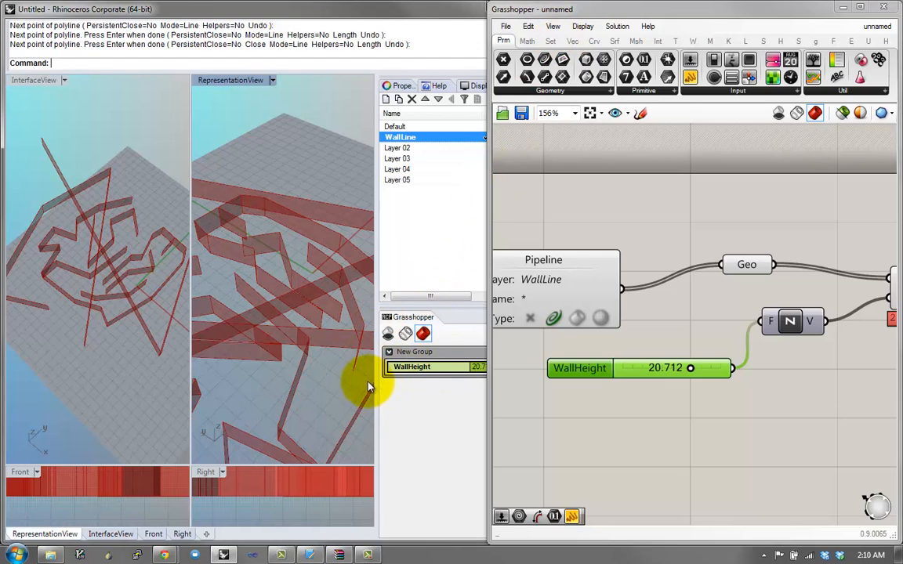
Set WallHeight to 18.638 from the remote panel
left_click_drag(468, 369, 471, 374)
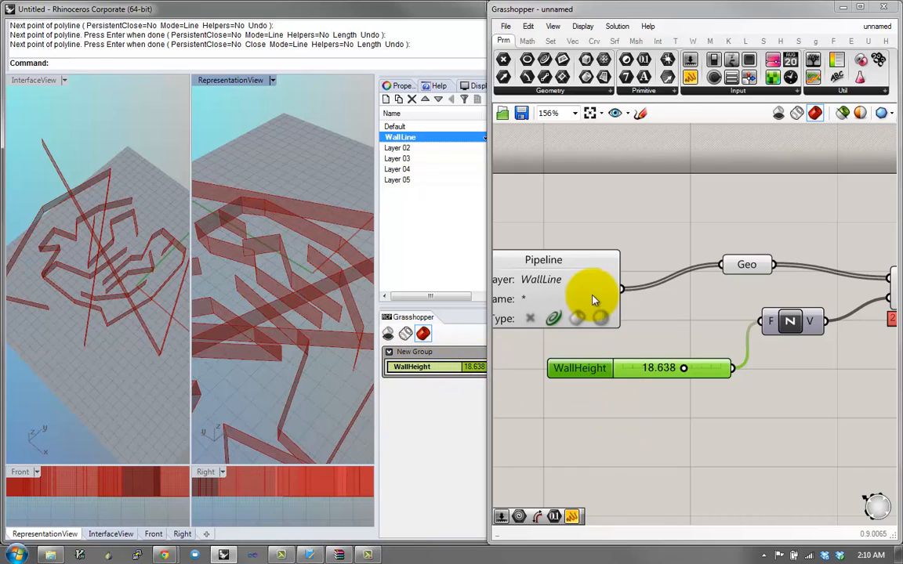
right_click_drag(161, 292, 207, 294)
Add a Custom Preview component to the canvas beyond the Extrude component's output
right_click_drag(774, 409, 656, 421)
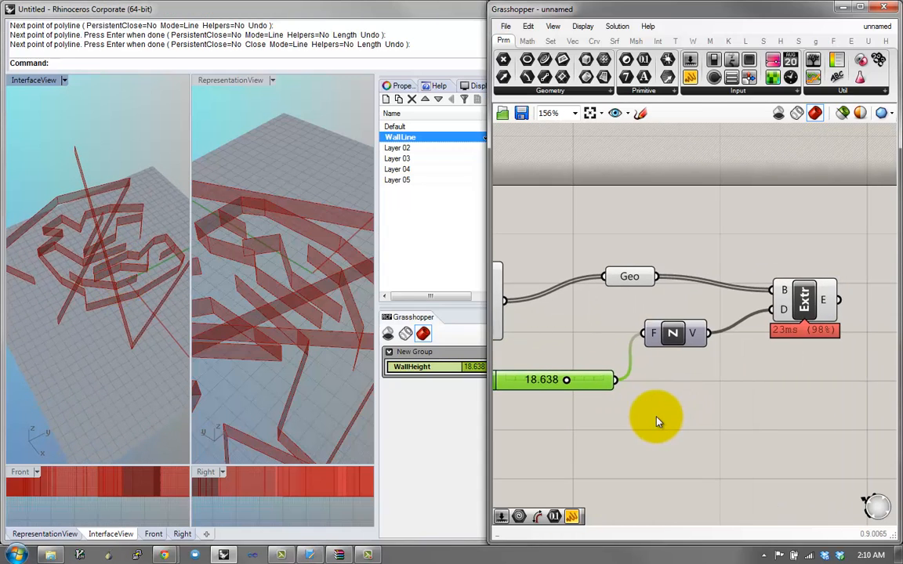
right_click_drag(764, 333, 722, 382)
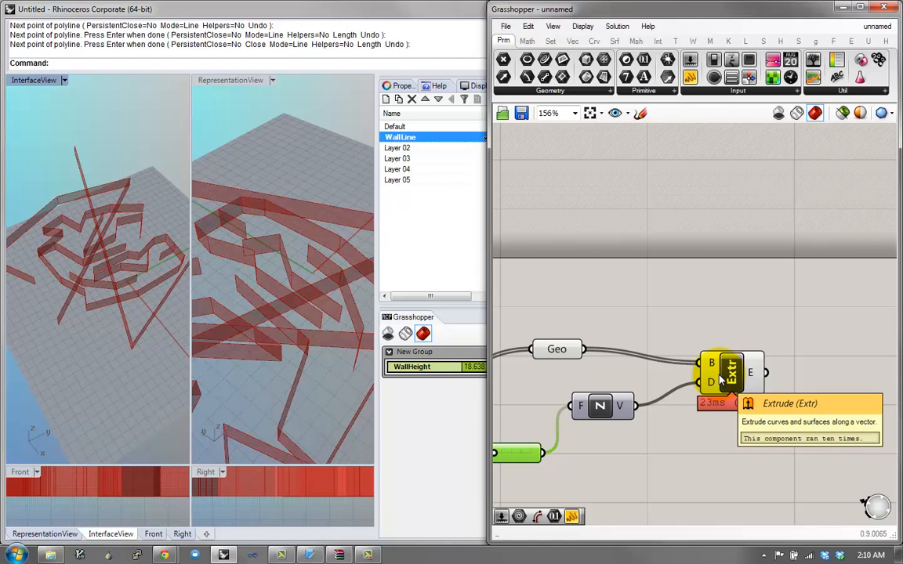
scroll(739, 345, "down", 1)
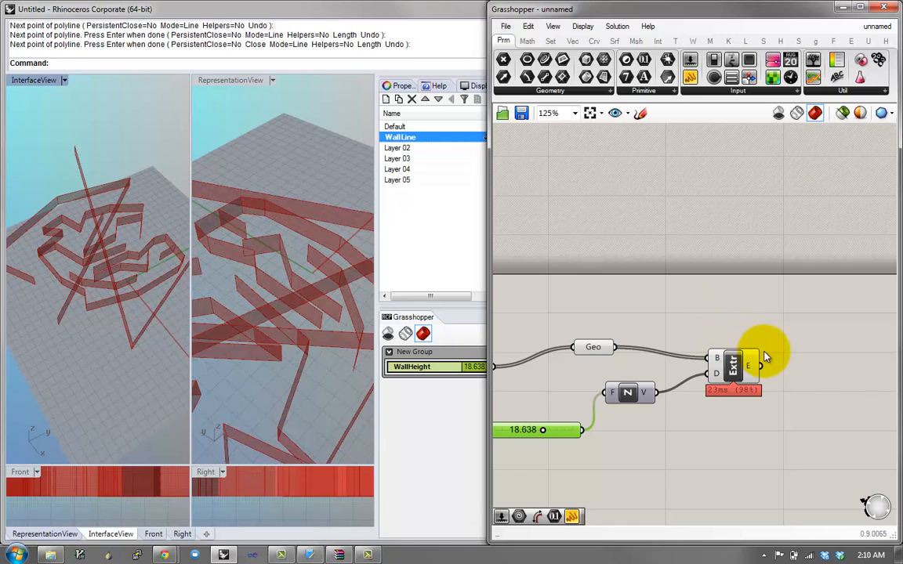
right_click_drag(754, 355, 684, 359)
scroll(720, 376, "down", 3)
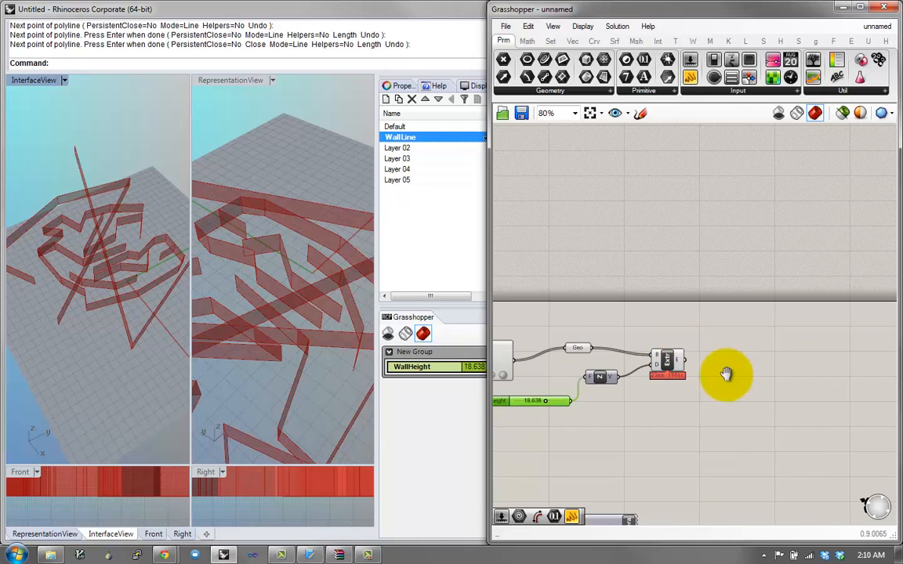
scroll(712, 344, "down", 1)
scroll(713, 353, "up", 4)
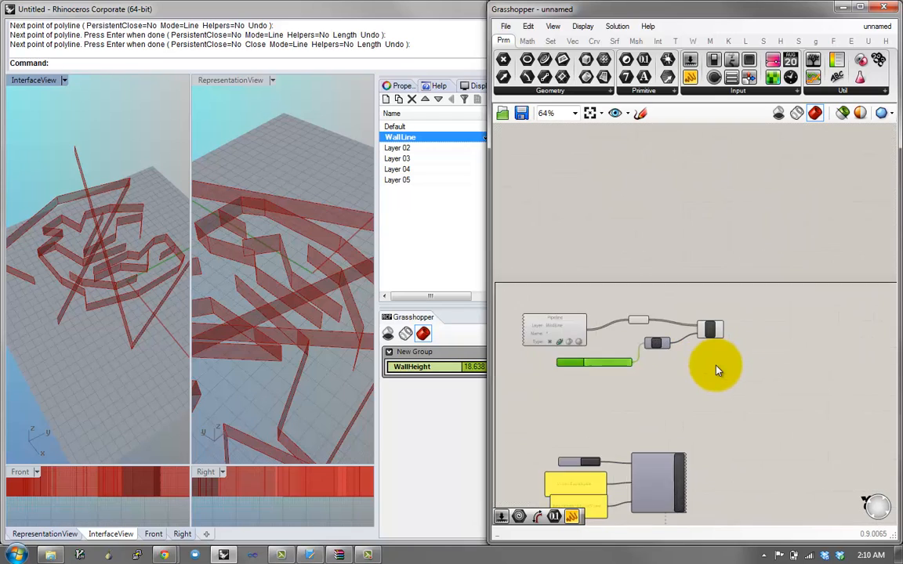
right_click_drag(709, 338, 791, 230)
scroll(756, 235, "down", 1)
right_click_drag(739, 281, 632, 382)
right_click_drag(677, 337, 636, 350)
double_click(785, 290)
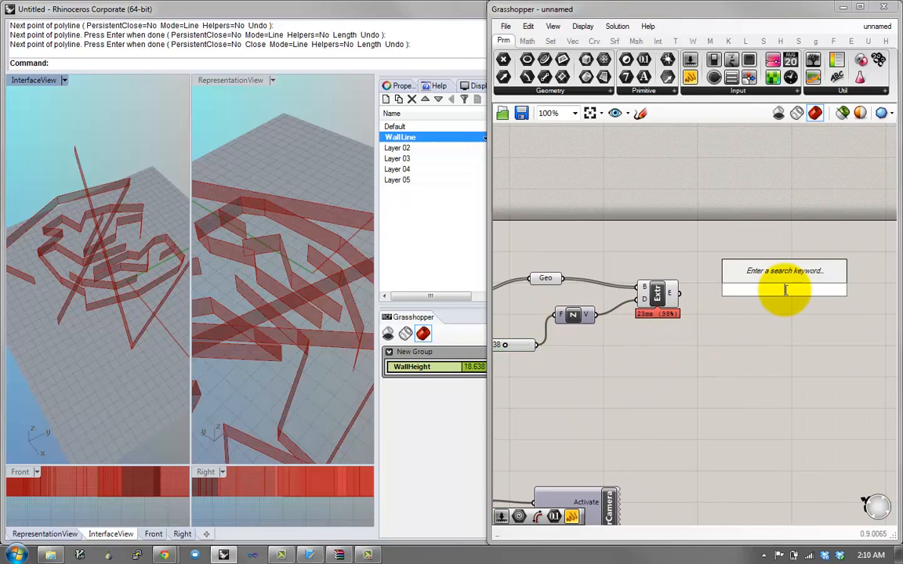
type("preview")
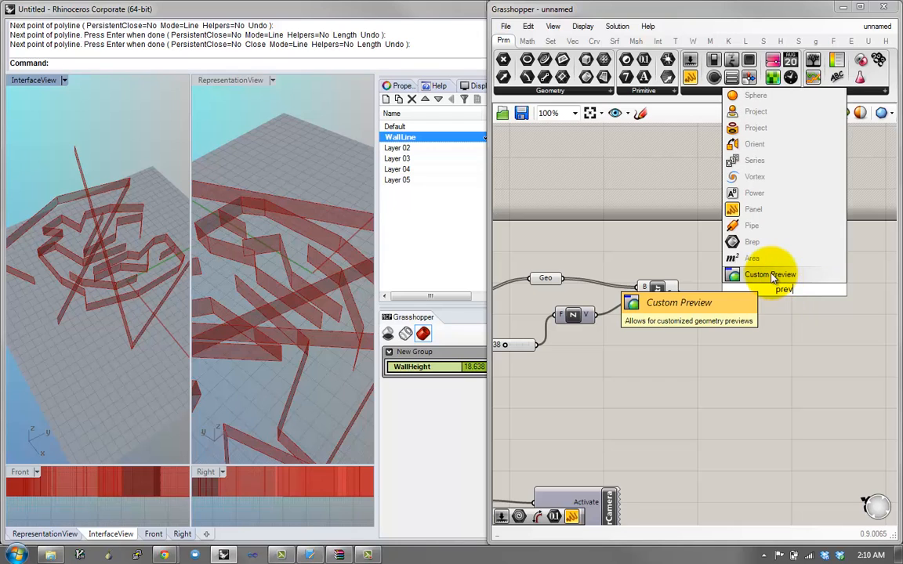
left_click(765, 272)
scroll(733, 351, "down", 1)
right_click_drag(678, 348, 640, 347)
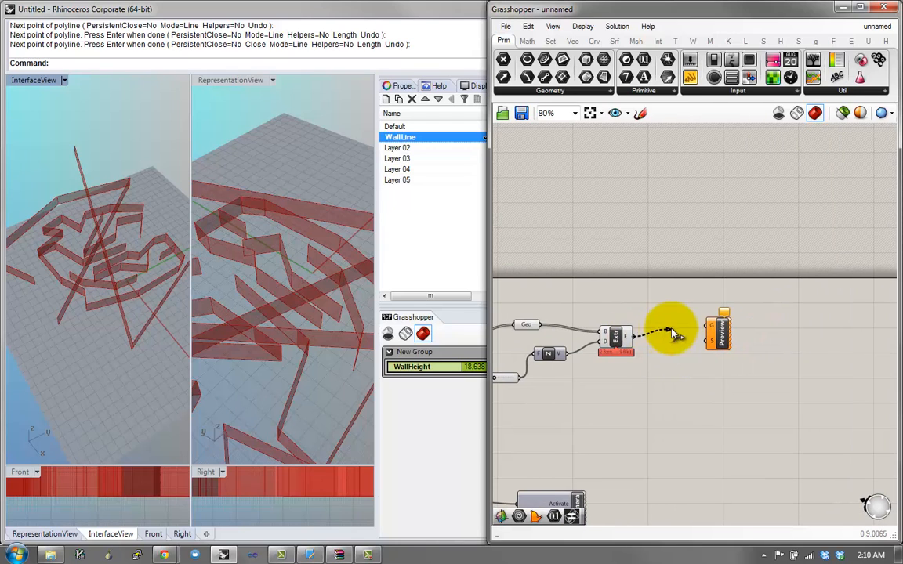
Connect the Extrude output to the Custom Preview's geometry input and move the component further away from Extrude
left_click_drag(672, 333, 840, 350)
right_click_drag(863, 346, 720, 353)
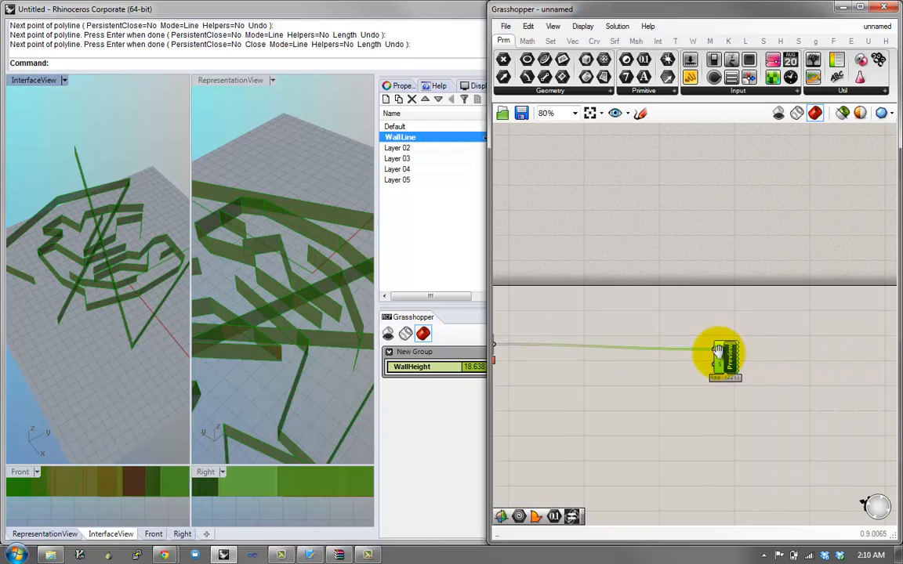
left_click(750, 354)
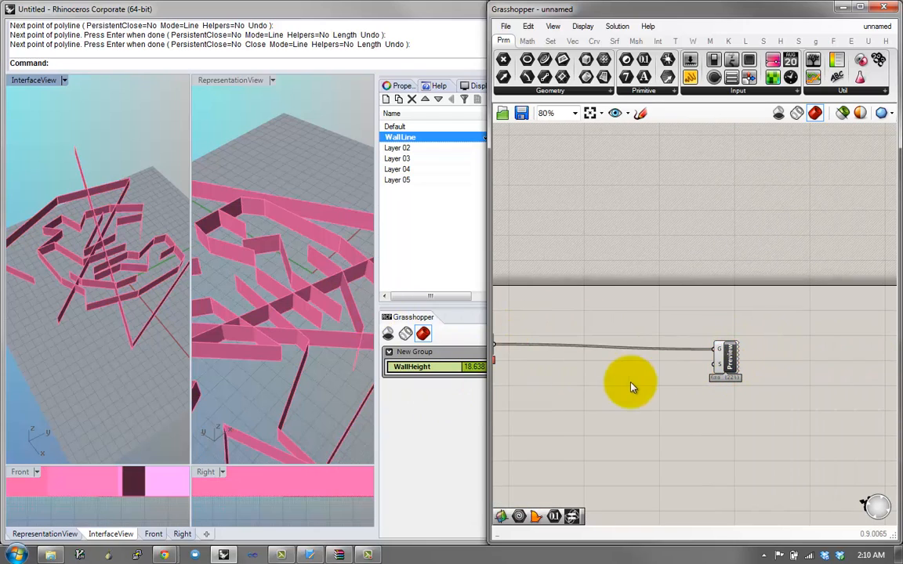
Add a Colour Picker below the wire and connect it to the Custom Preview's shader input, placing the Preview component beyond it
double_click(681, 405)
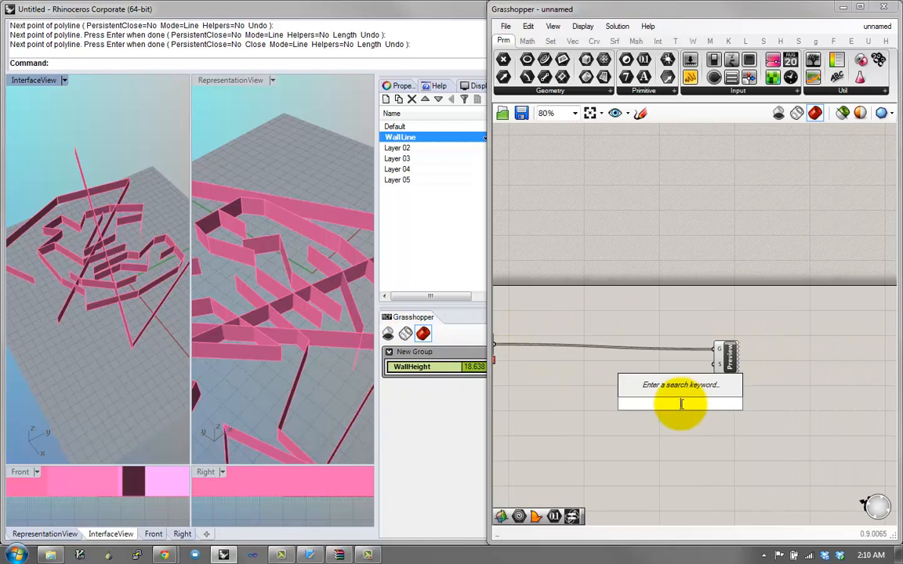
type("colo")
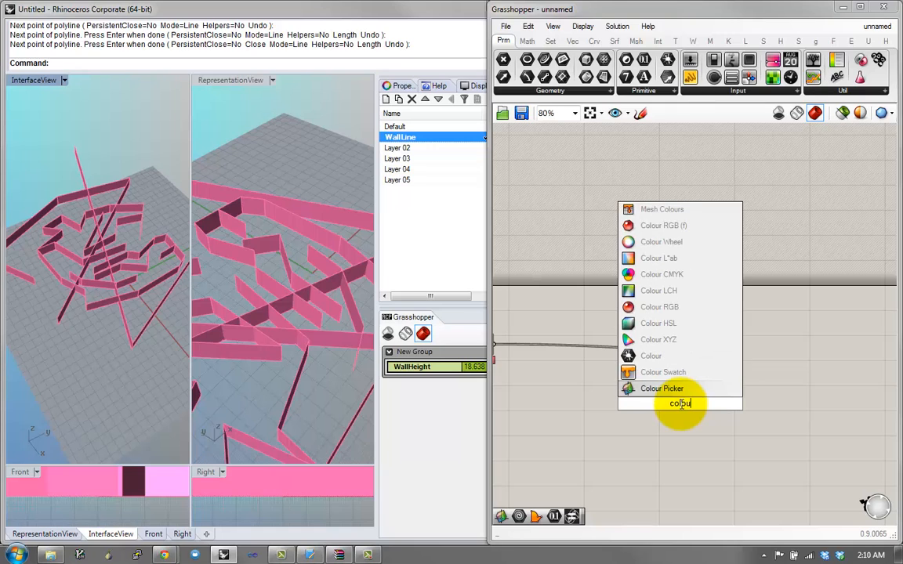
type("u")
left_click(676, 393)
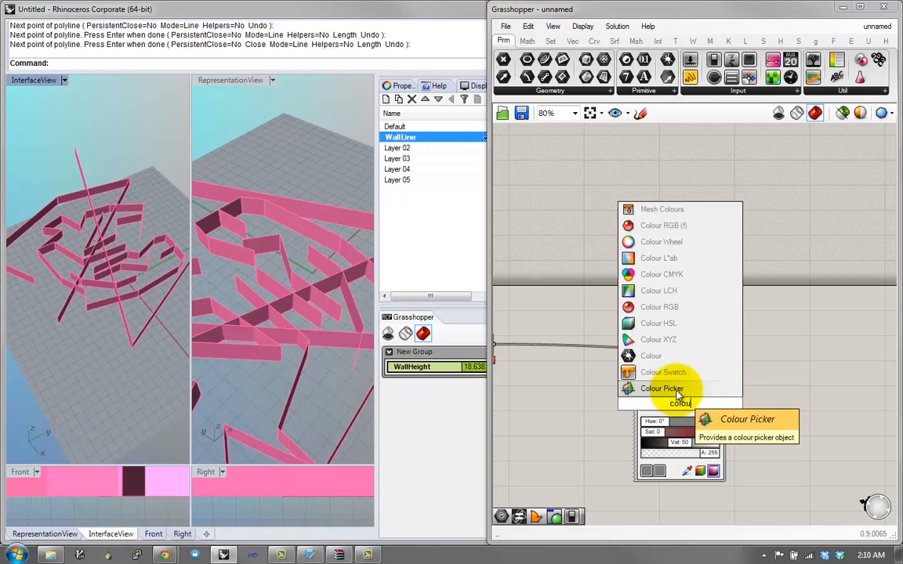
left_click_drag(730, 362, 772, 360)
left_click_drag(726, 404, 766, 375)
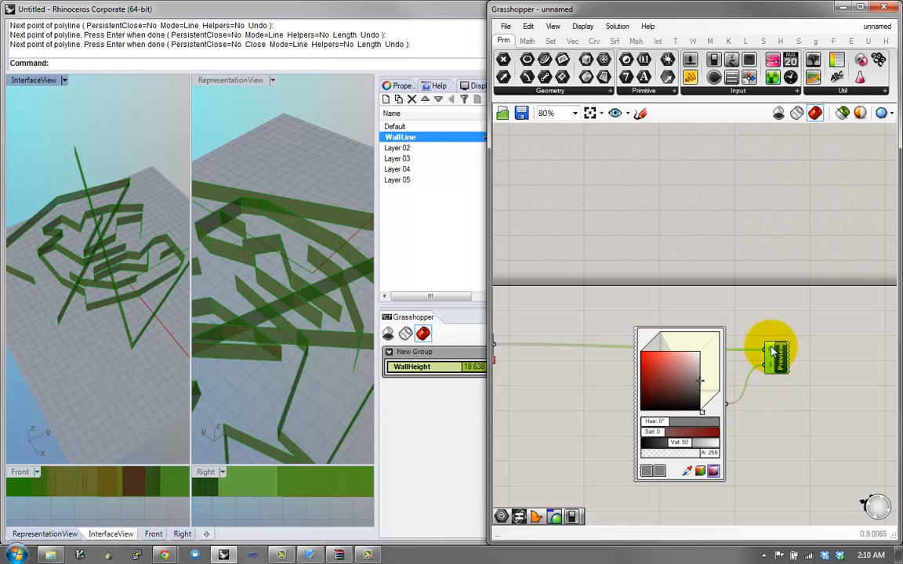
left_click_drag(780, 359, 773, 354)
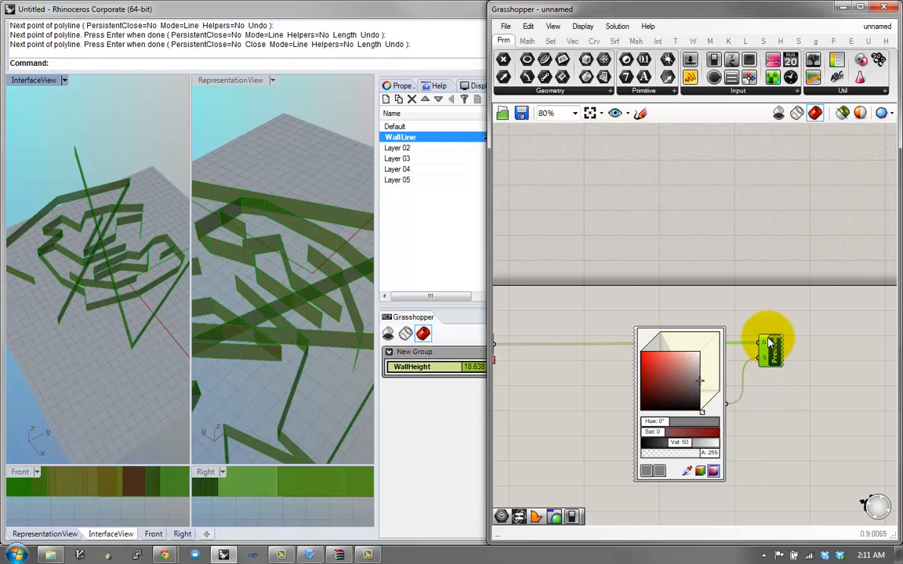
left_click(763, 440)
Set the wall preview colour to a pale green with hue 139°, saturation 24 and value 88
left_click_drag(699, 381, 686, 359)
left_click_drag(662, 420, 584, 361)
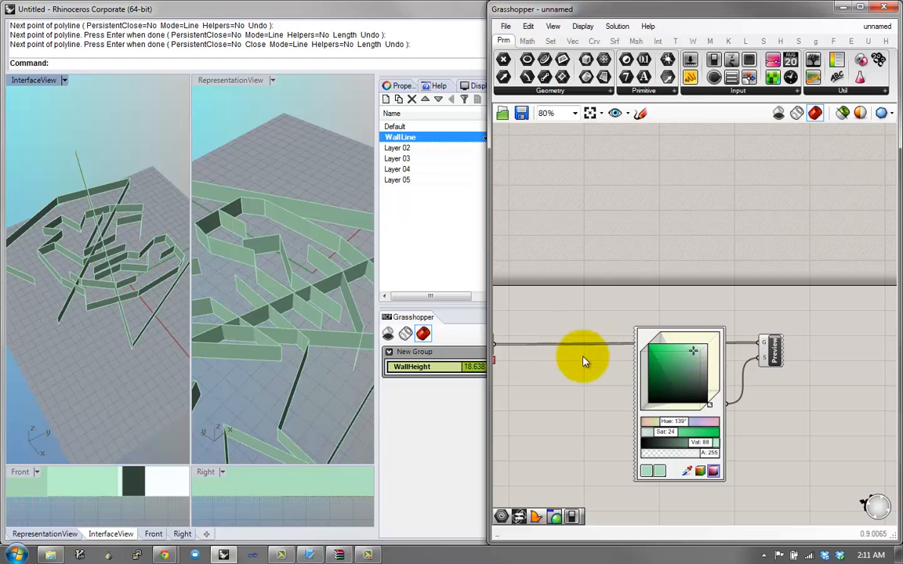
mouse_move(283, 301)
right_mouse_down()
mouse_move(298, 282)
mouse_move(292, 304)
right_mouse_up()
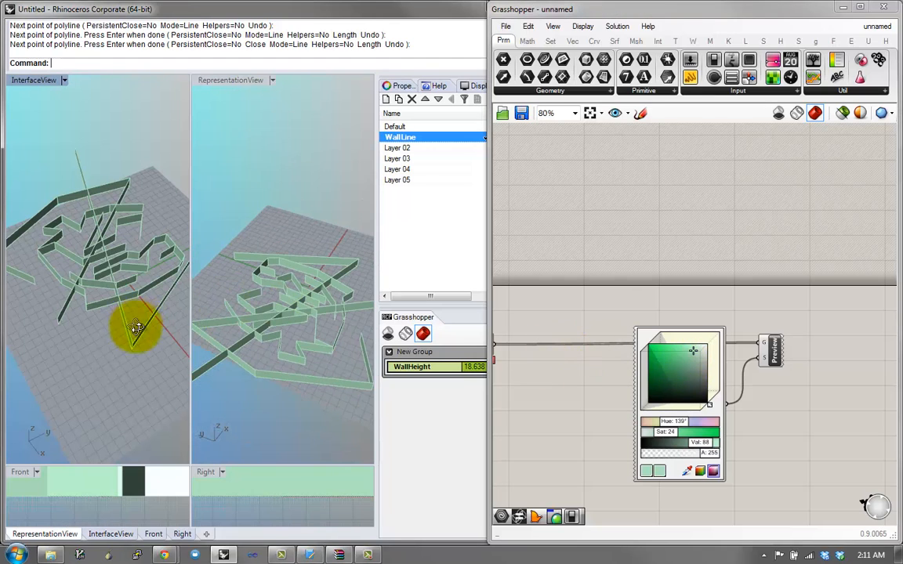
Draw an open four-point polyline on the WallLine layer in the empty foreground of InterfaceView
right_click_drag(137, 322, 154, 339)
key("Return")
left_click(91, 349)
left_click(131, 381)
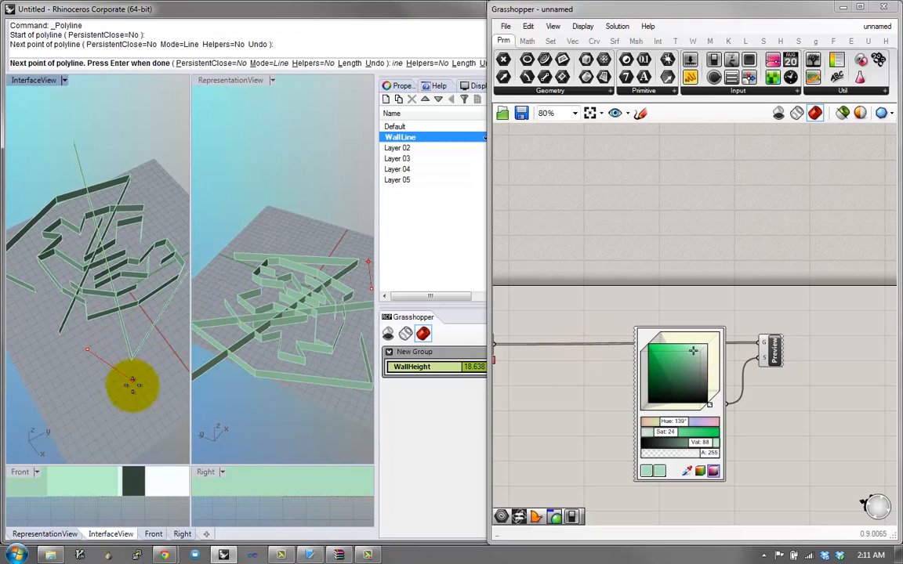
left_click(114, 417)
left_click(48, 391)
key("Return")
Draw a second four-point zigzag polyline on the WallLine layer beside the new foreground wall
right_click_drag(51, 363, 49, 359)
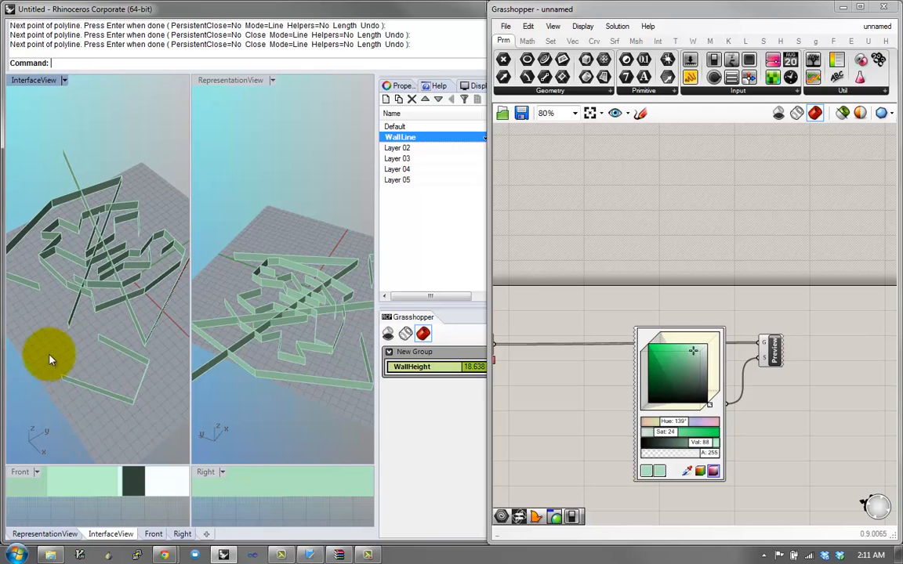
type("p")
key("Return")
left_click(47, 357)
left_click(37, 314)
left_click(67, 345)
left_click(89, 358)
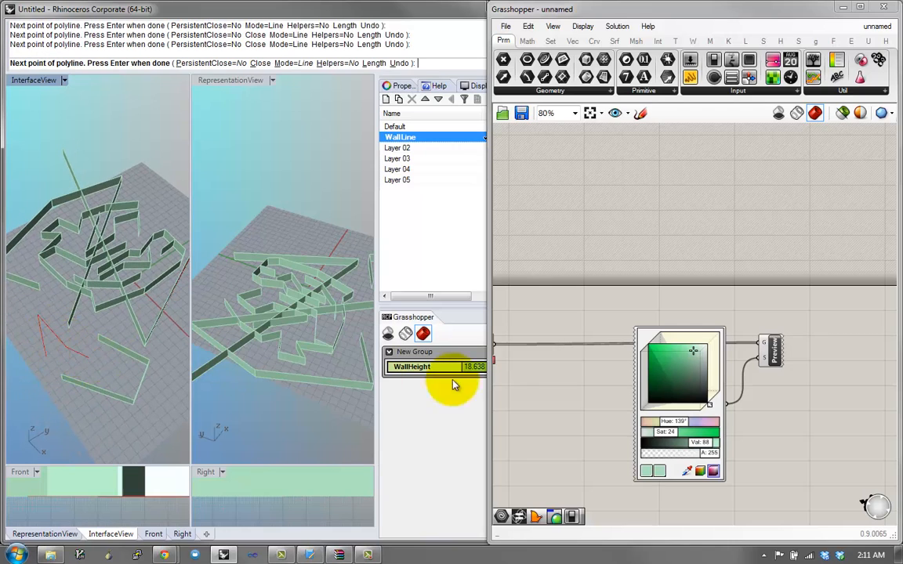
key("Return")
Set the preview colour to dark grey with hue 0°, saturation 0, value 42, and shift the Colour Picker slightly
left_click_drag(696, 455, 725, 456)
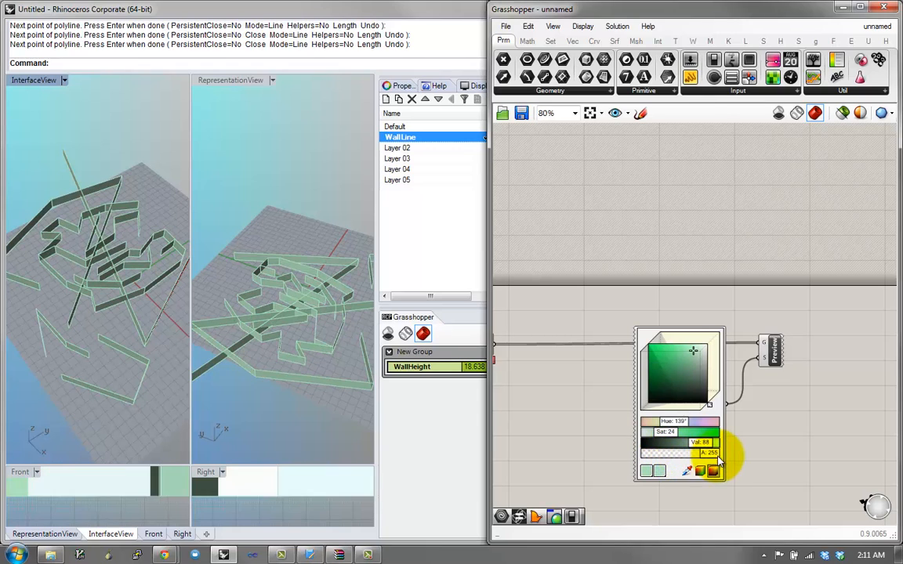
left_click_drag(679, 401, 564, 368)
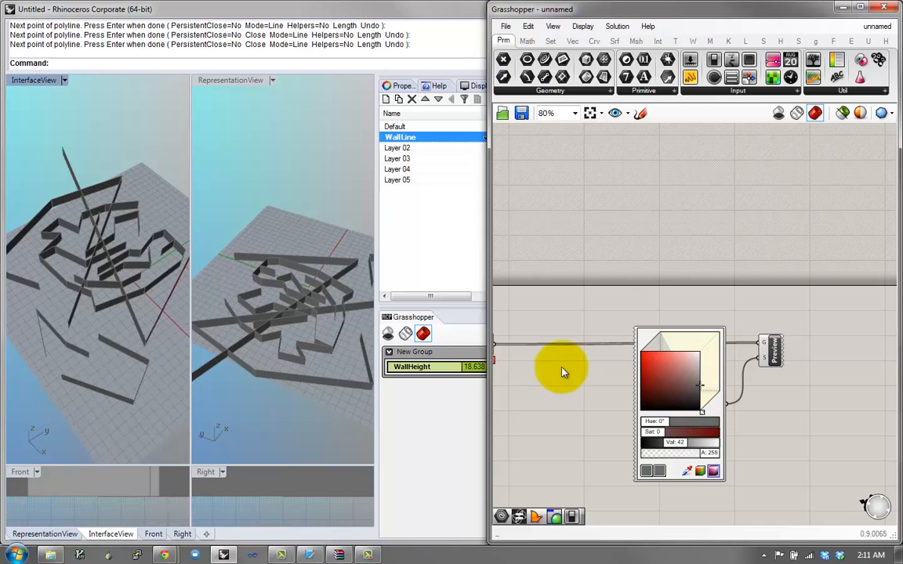
mouse_move(257, 333)
right_mouse_down()
mouse_move(262, 361)
mouse_move(269, 283)
mouse_move(267, 326)
right_mouse_up()
left_click_drag(717, 407, 731, 400)
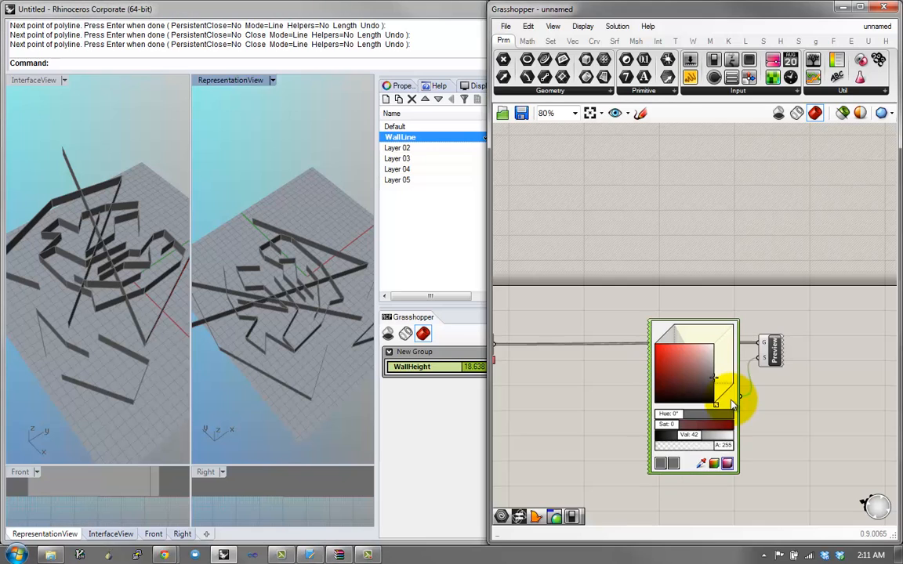
Disable the preview of the pipeline, Geo, WallHeight slider, Unit Z and Extrude components so only Custom Preview displays
right_click_drag(738, 392, 802, 384)
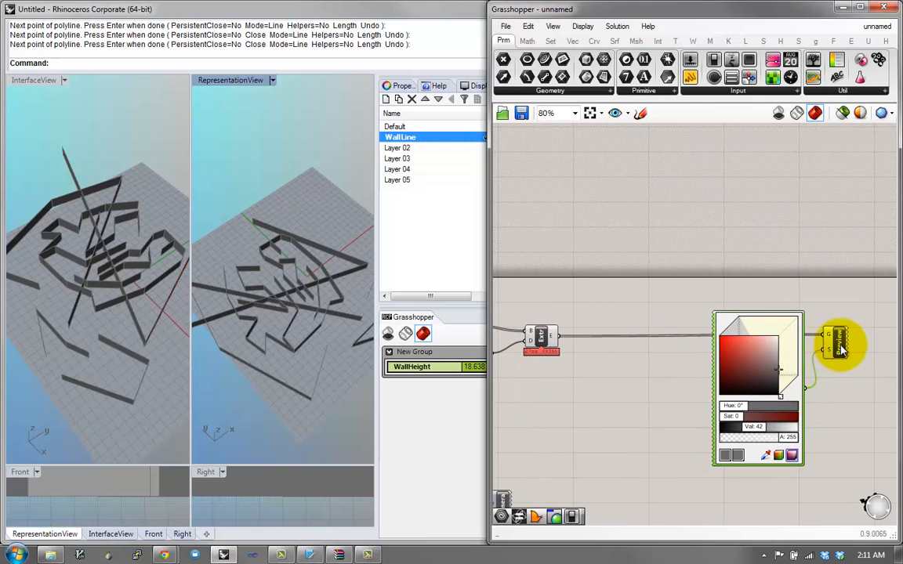
left_click(840, 348)
scroll(679, 338, "down", 1)
right_click_drag(674, 337, 721, 308)
right_click_drag(669, 281, 729, 244)
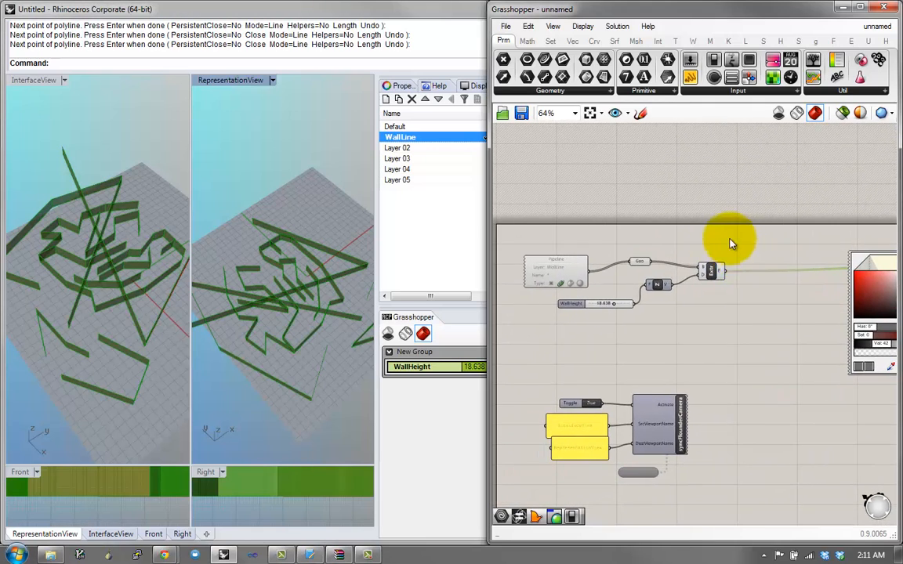
left_click_drag(729, 241, 648, 336)
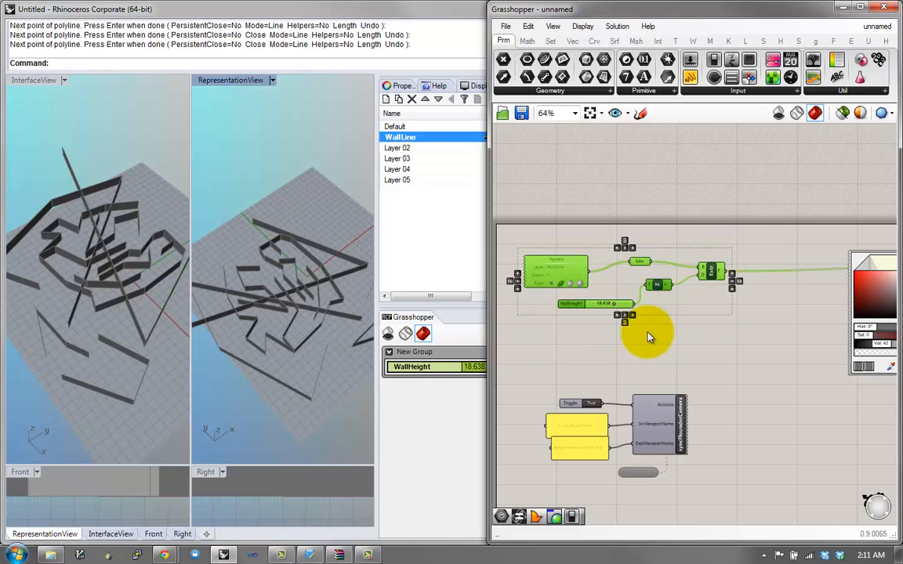
middle_click(611, 276)
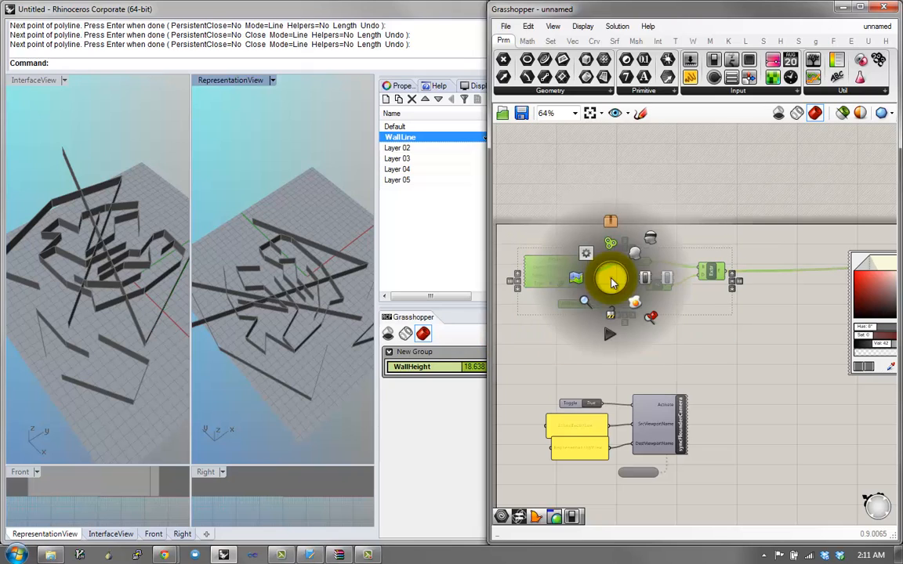
left_click(652, 238)
left_click(722, 216)
Turn the Extrude component's preview back on and lower the Colour Picker's alpha to 123 to compare overlapping previews
right_click_drag(729, 214, 589, 268)
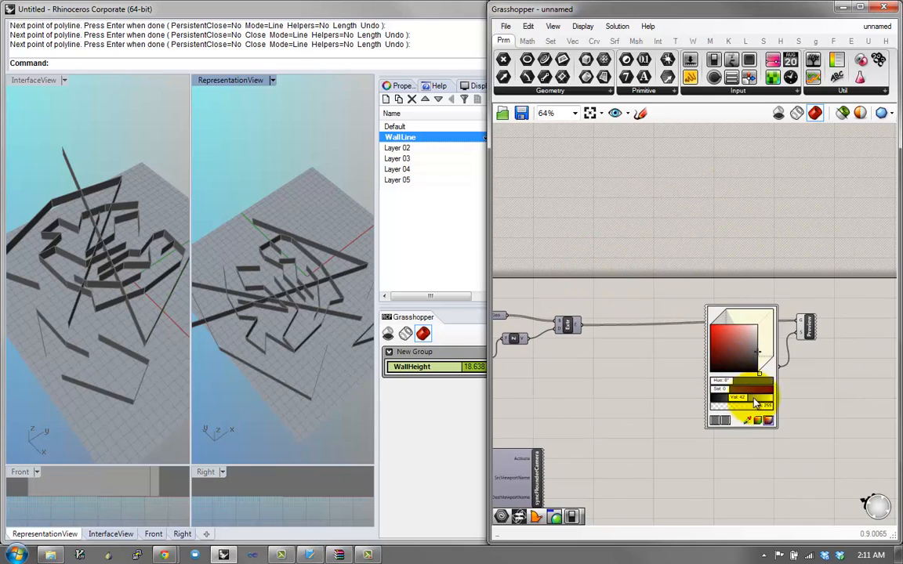
scroll(762, 403, "up", 2)
scroll(770, 408, "down", 2)
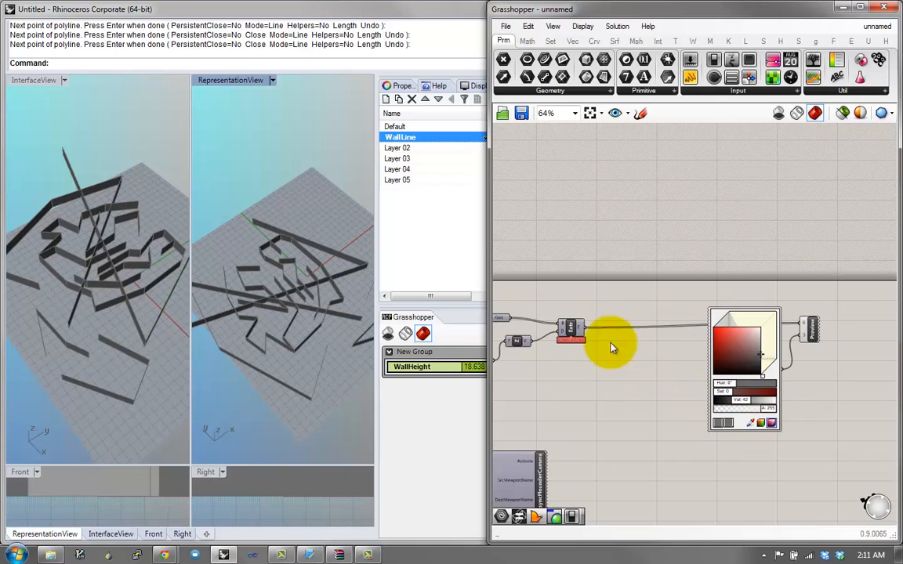
middle_click(570, 328)
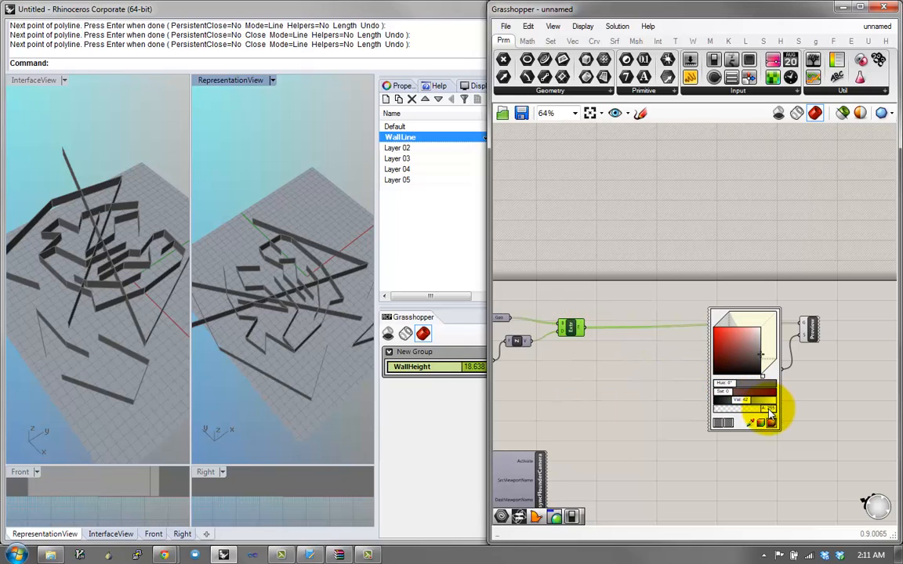
left_click_drag(772, 411, 744, 414)
right_click_drag(353, 342, 289, 284)
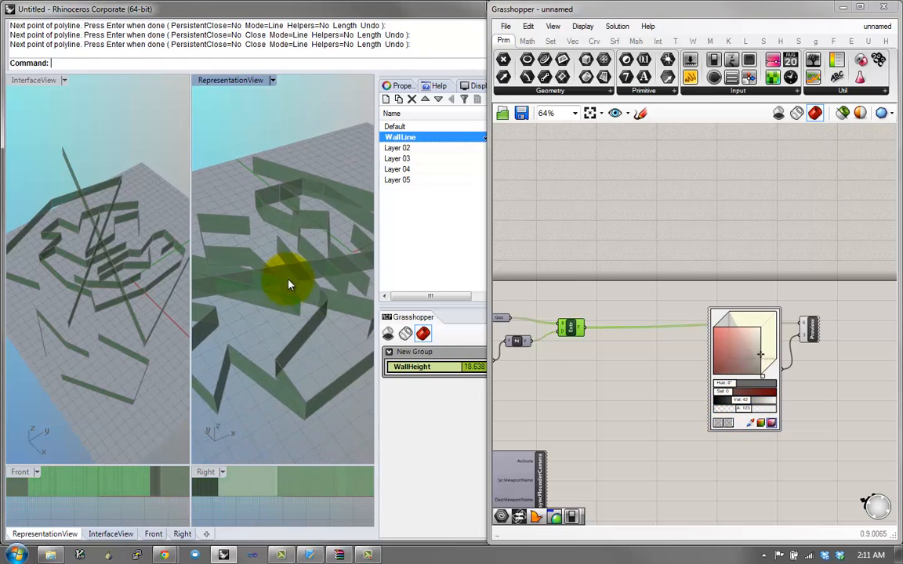
left_click(517, 329)
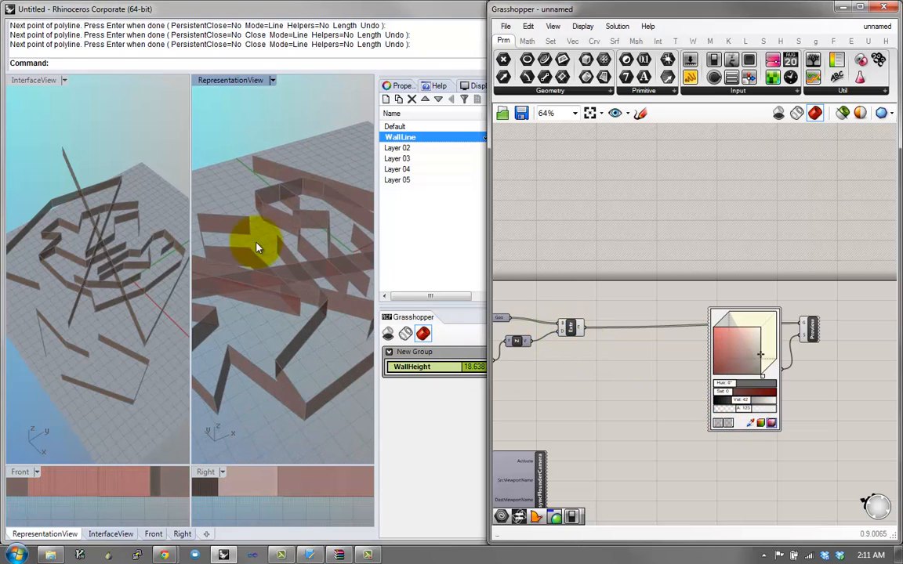
Disable the Extrude component's own preview again
left_click(575, 331)
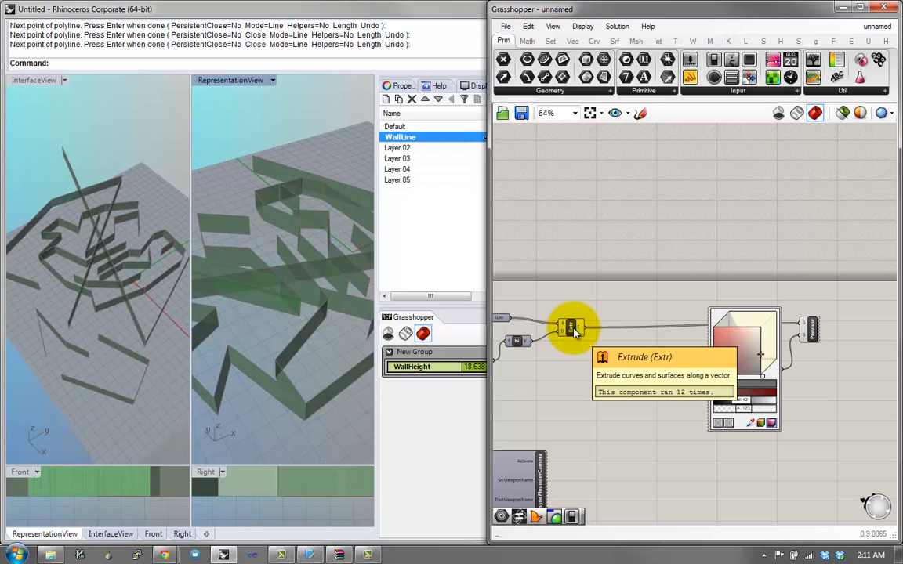
middle_click(574, 331)
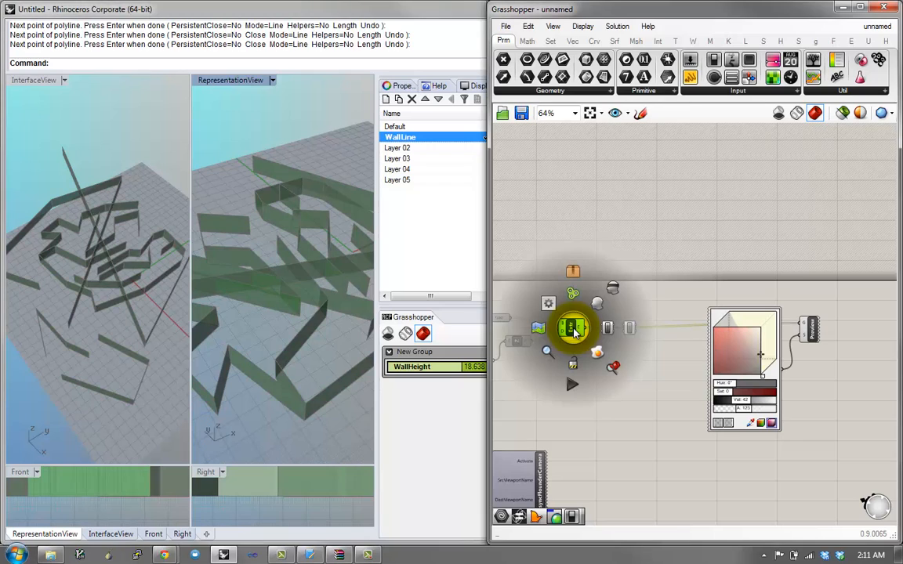
left_click(608, 298)
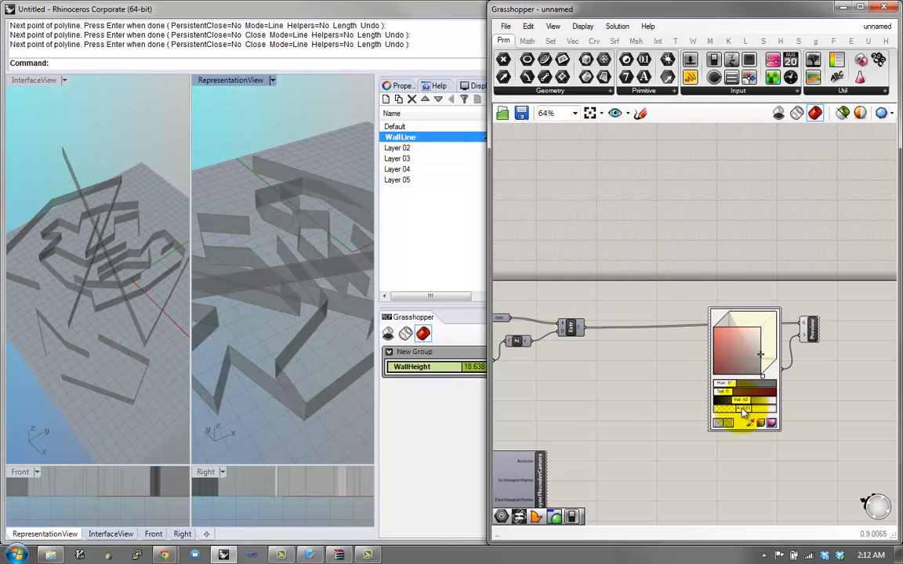
Nudge the Custom Preview component beside the Colour Picker and set the colour's alpha to 255
left_click(811, 336)
left_click(800, 315)
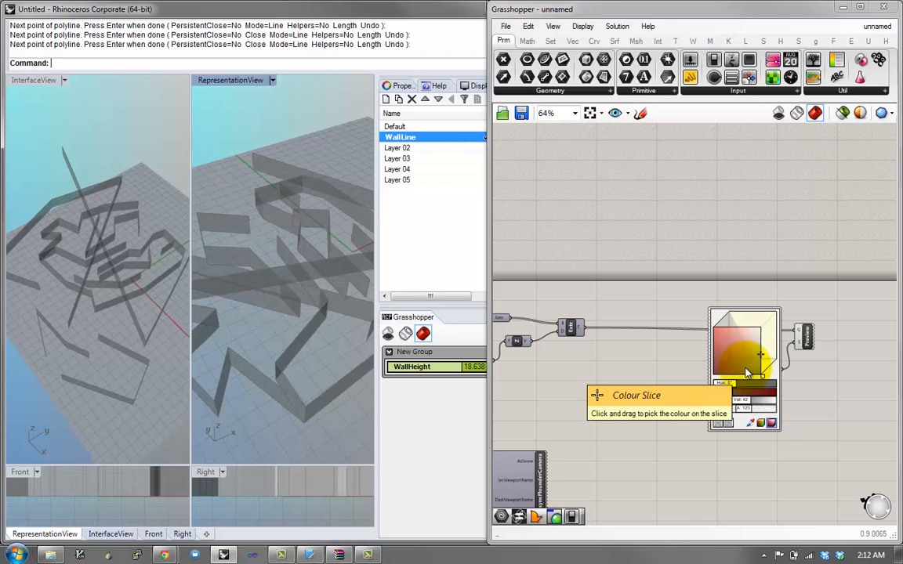
left_click_drag(745, 408, 778, 408)
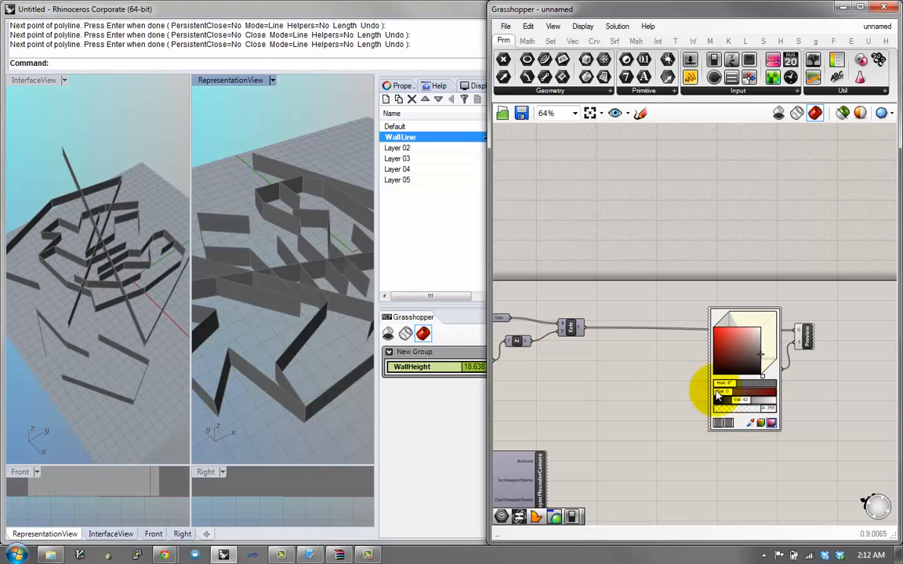
Turn on the syncFlounderCamera timer to check that RepresentationView follows InterfaceView's orbiting, and turn it off again
right_click_drag(121, 312, 124, 335)
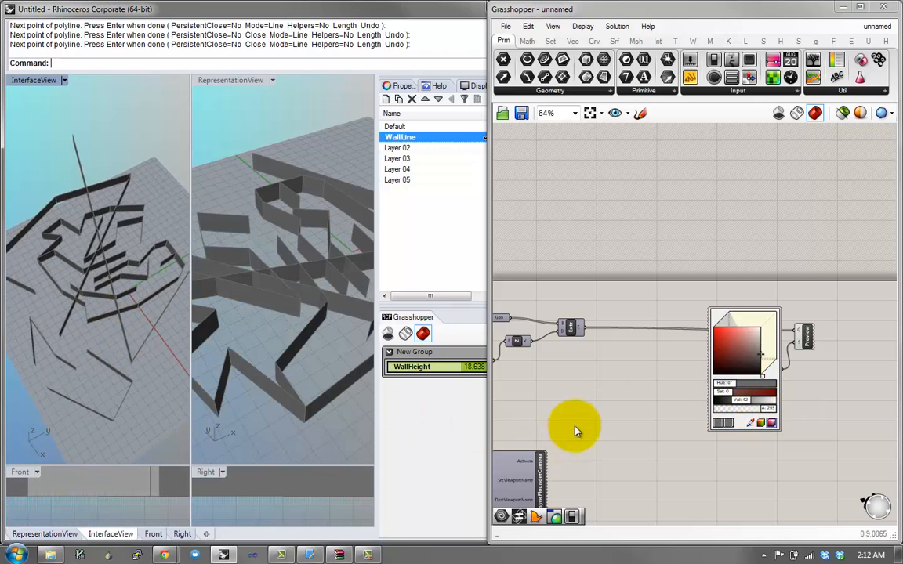
right_click_drag(574, 427, 699, 370)
scroll(597, 422, "up", 1)
scroll(608, 470, "up", 2)
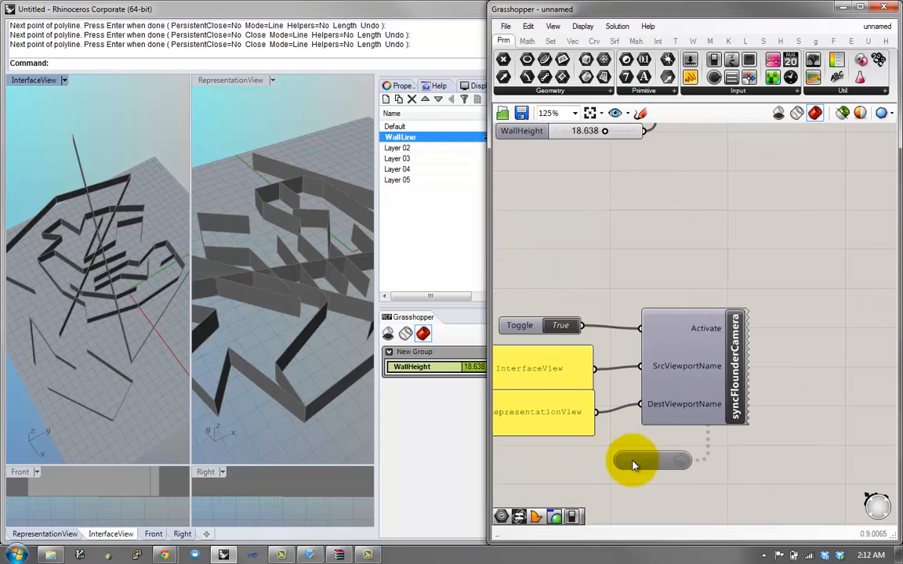
double_click(653, 460)
right_click_drag(87, 271, 155, 297)
left_click(667, 469)
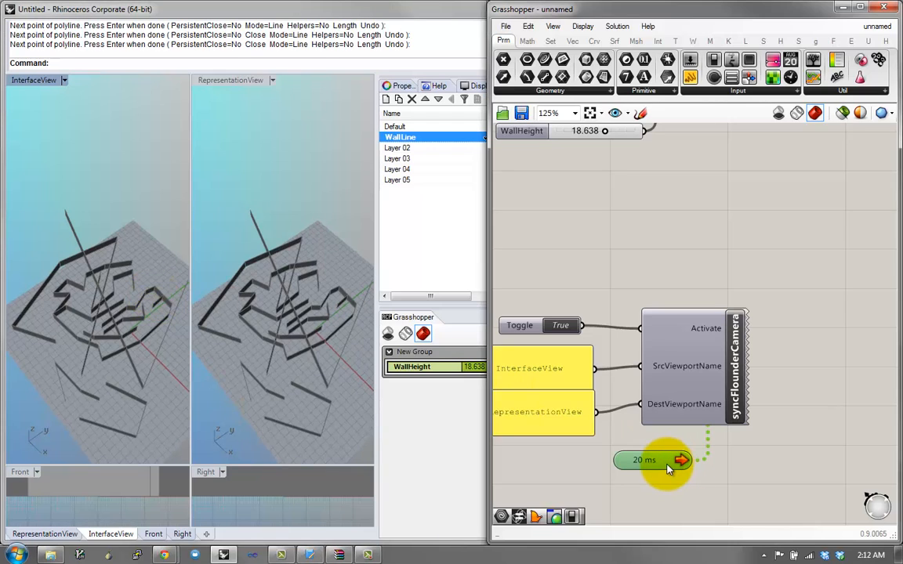
double_click(660, 461)
right_click_drag(129, 314, 137, 244)
right_click_drag(199, 158, 184, 346)
Maximize InterfaceView and draw an open six-point polyline on the WallLine layer around the existing walls
double_click(40, 80)
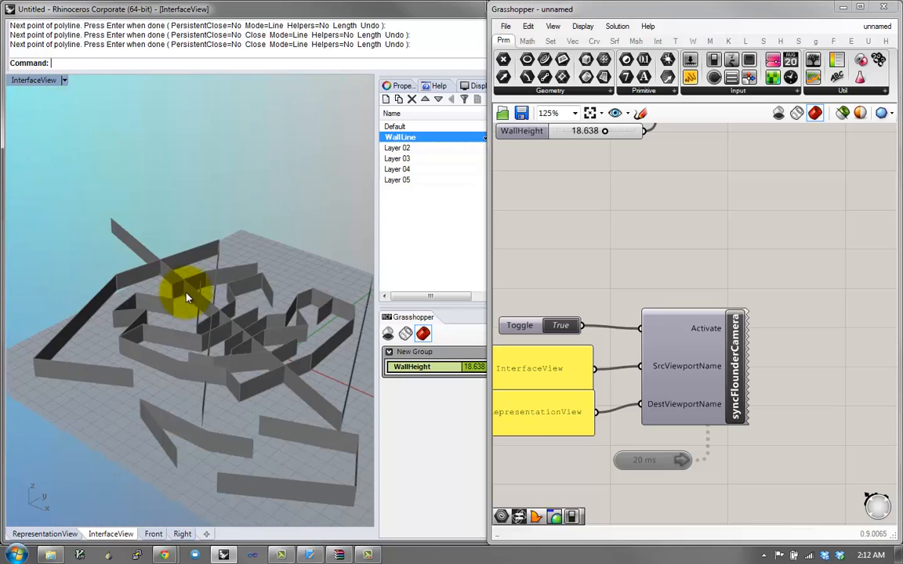
right_click_drag(186, 289, 228, 289)
type("p")
key("Return")
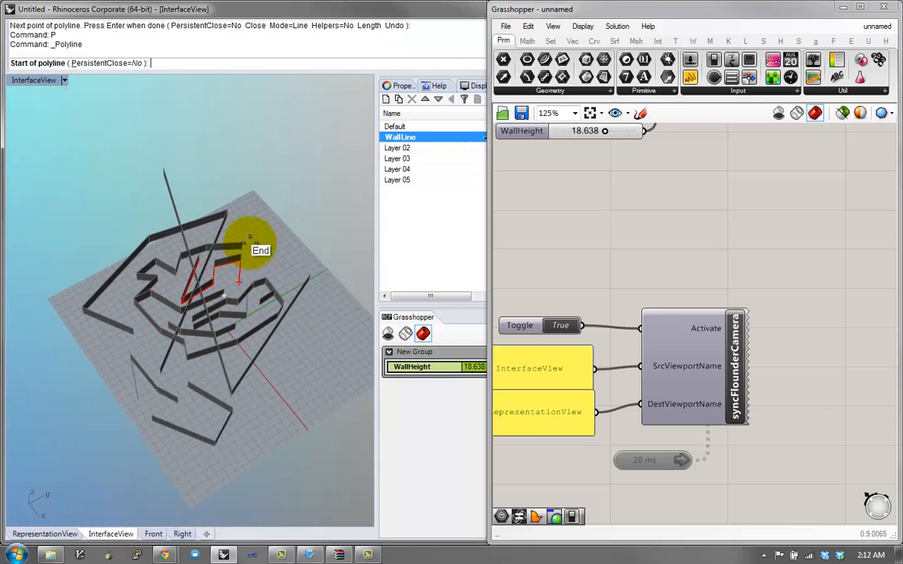
left_click(288, 238)
left_click(97, 236)
left_click(109, 389)
left_click(128, 420)
left_click(317, 377)
left_click(330, 345)
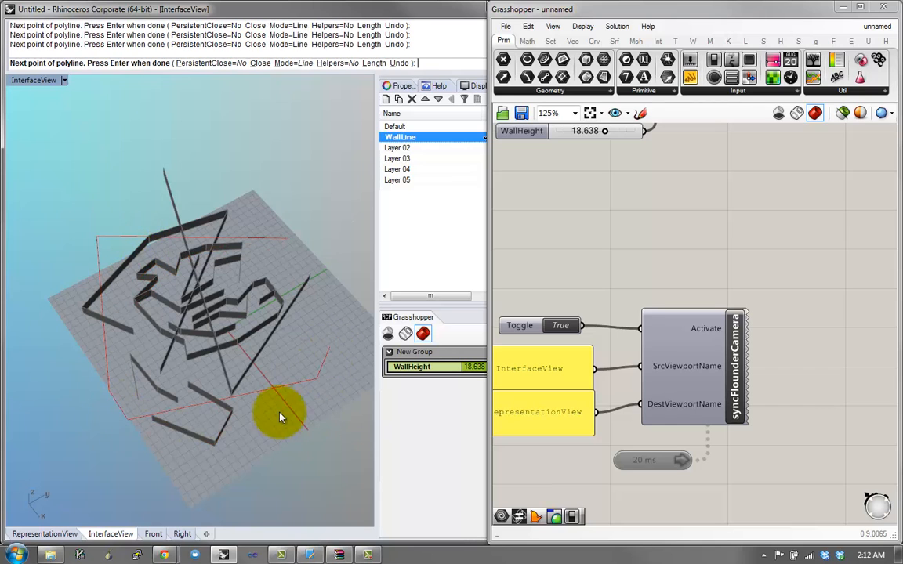
key("Return")
Draw a single-segment polyline running diagonally across the whole wall layout in InterfaceView
right_click_drag(280, 417, 266, 380)
type("p")
key("Return")
left_click(265, 424)
left_click(76, 200)
key("Return")
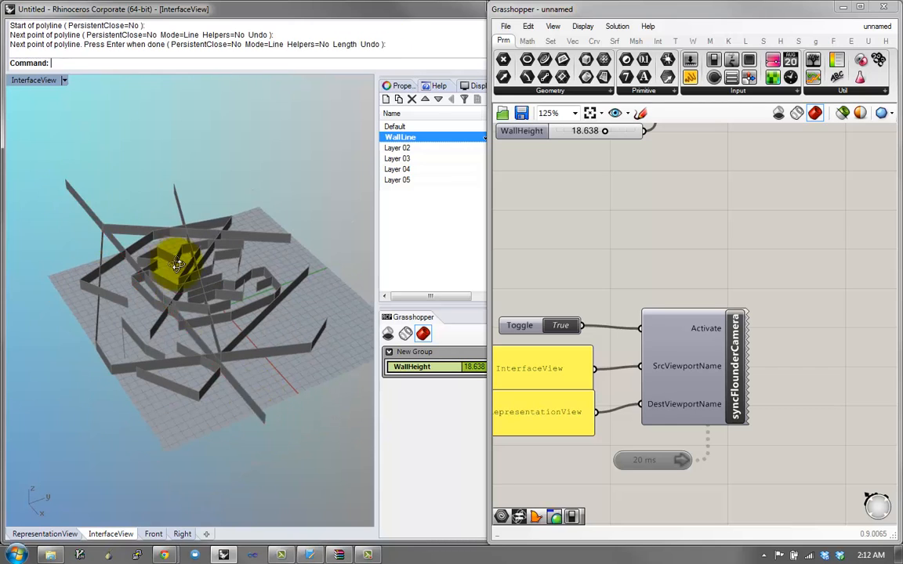
Draw a three-point polyline crossing the walls in the opposite diagonal direction, with a short end segment
right_click_drag(175, 260, 177, 322)
type("p")
key("Return")
left_click(277, 216)
left_click(110, 399)
left_click(151, 403)
key("Return")
Raise the WallHeight slider to 21.518 and inspect the taller walls in InterfaceView
right_click_drag(533, 307, 533, 356)
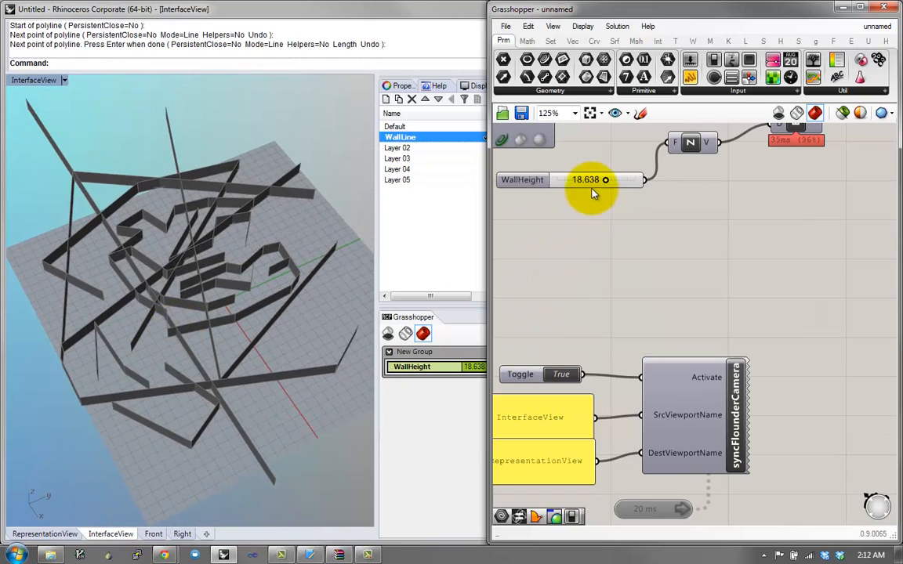
mouse_move(604, 180)
left_mouse_down()
mouse_move(590, 181)
mouse_move(613, 180)
left_mouse_up()
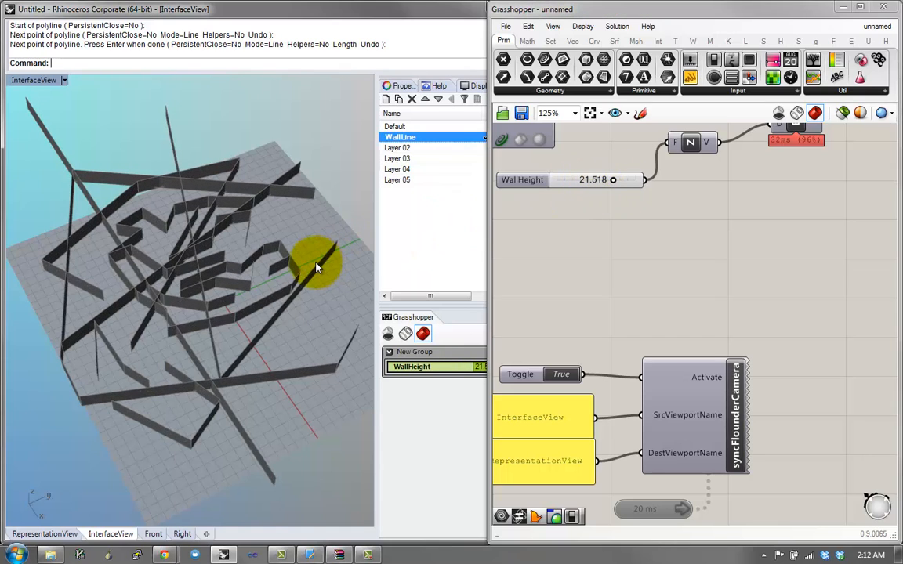
right_click_drag(289, 363, 281, 427)
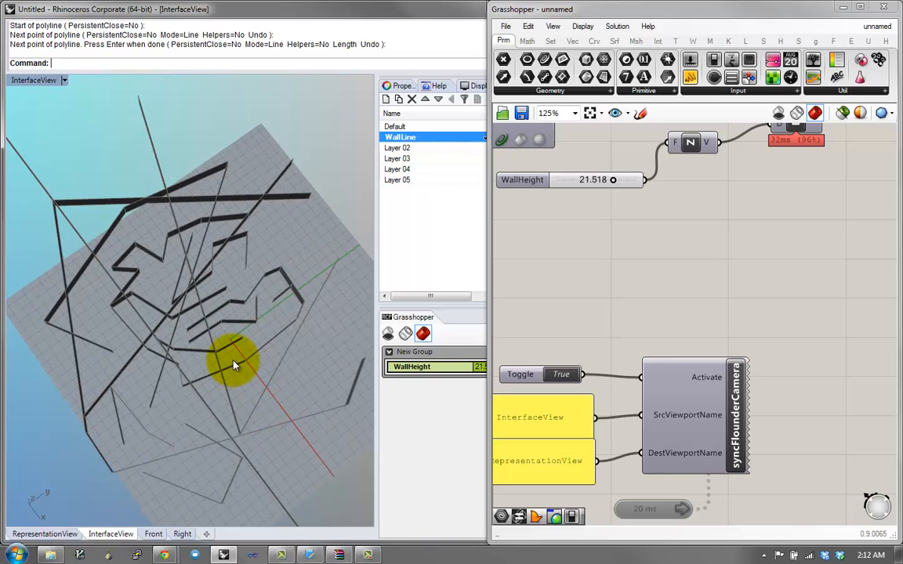
right_click_drag(218, 368, 225, 333)
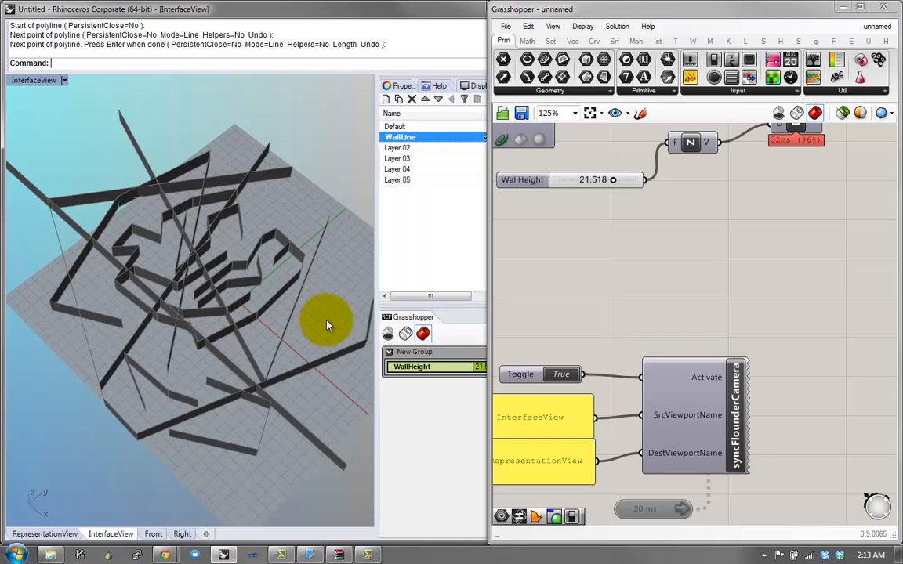
right_click_drag(657, 286, 682, 295)
scroll(682, 295, "down", 1)
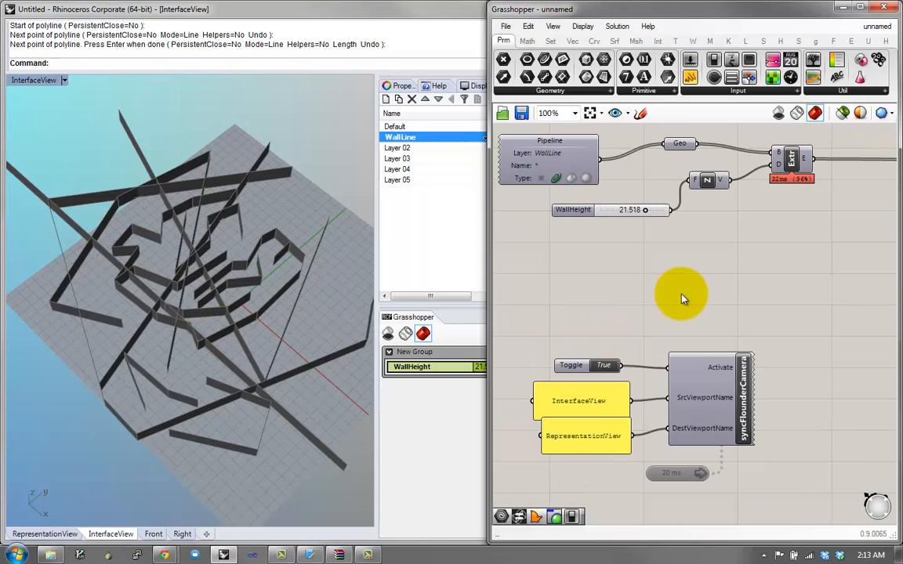
right_click_drag(665, 202, 648, 258)
scroll(651, 264, "down", 1)
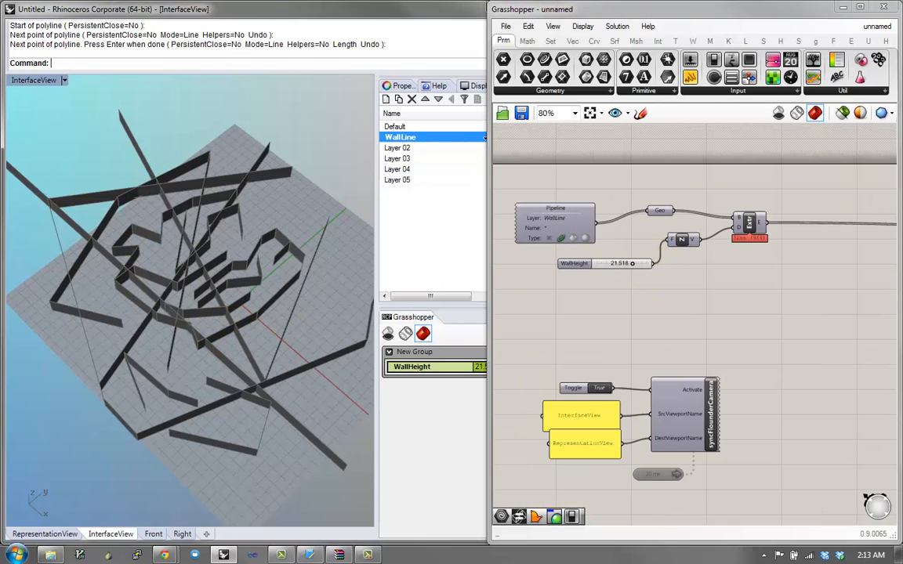